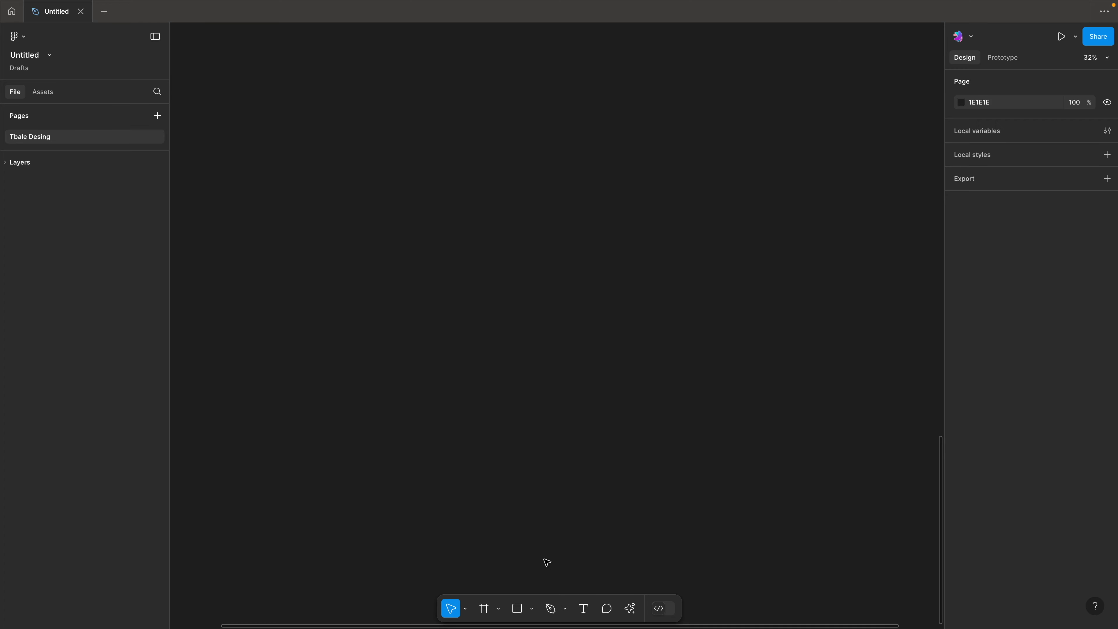
Place an iPhone 16 Pro frame on the empty canvas
key("f")
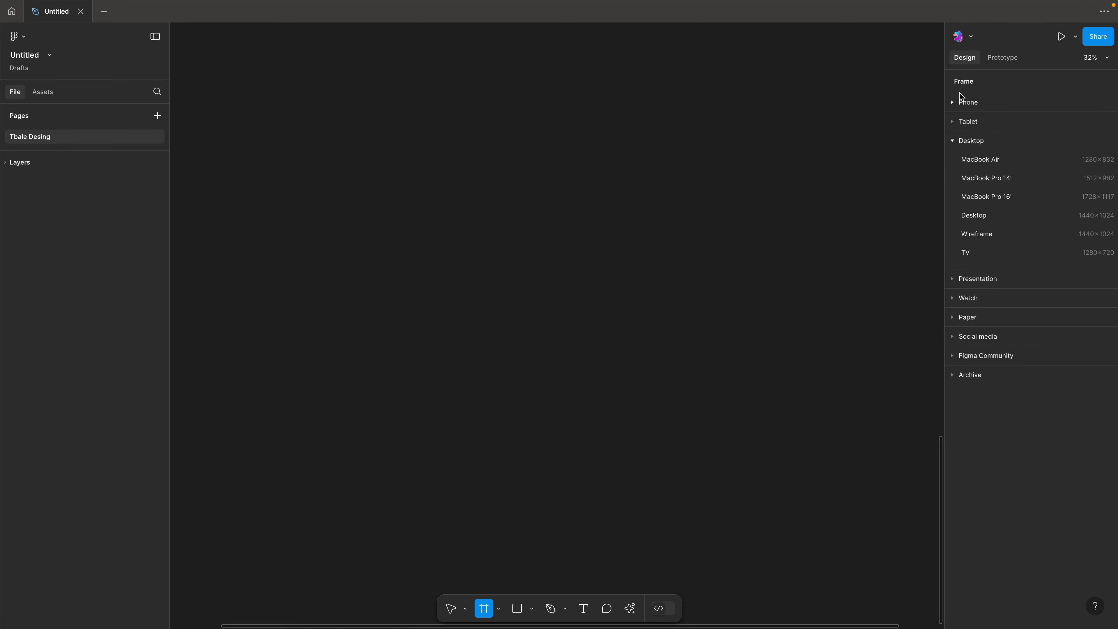
left_click(956, 107)
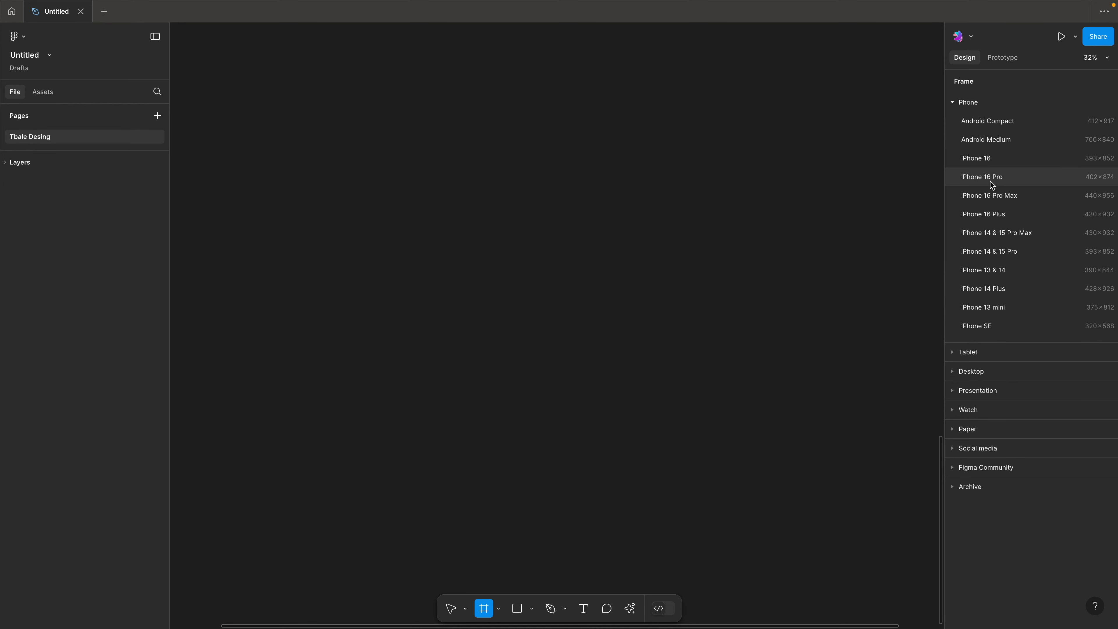
left_click(964, 180)
left_click(590, 215)
scroll(523, 178, "down", 1)
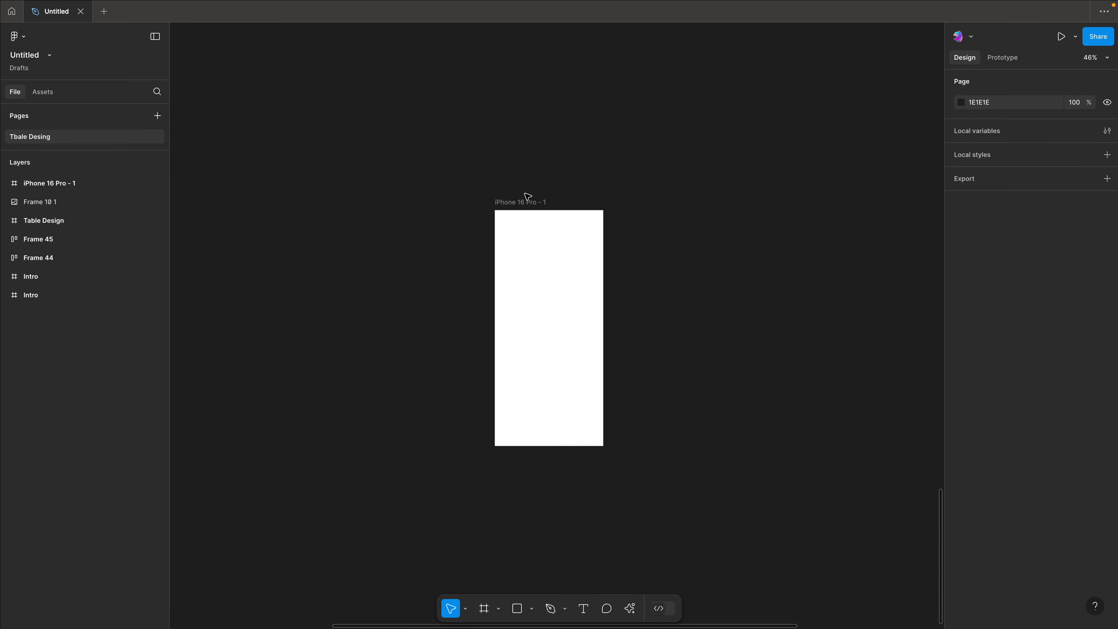
Give the phone frame a linear gradient fill running diagonally from above its top-left corner to its bottom-right corner
left_click(520, 202)
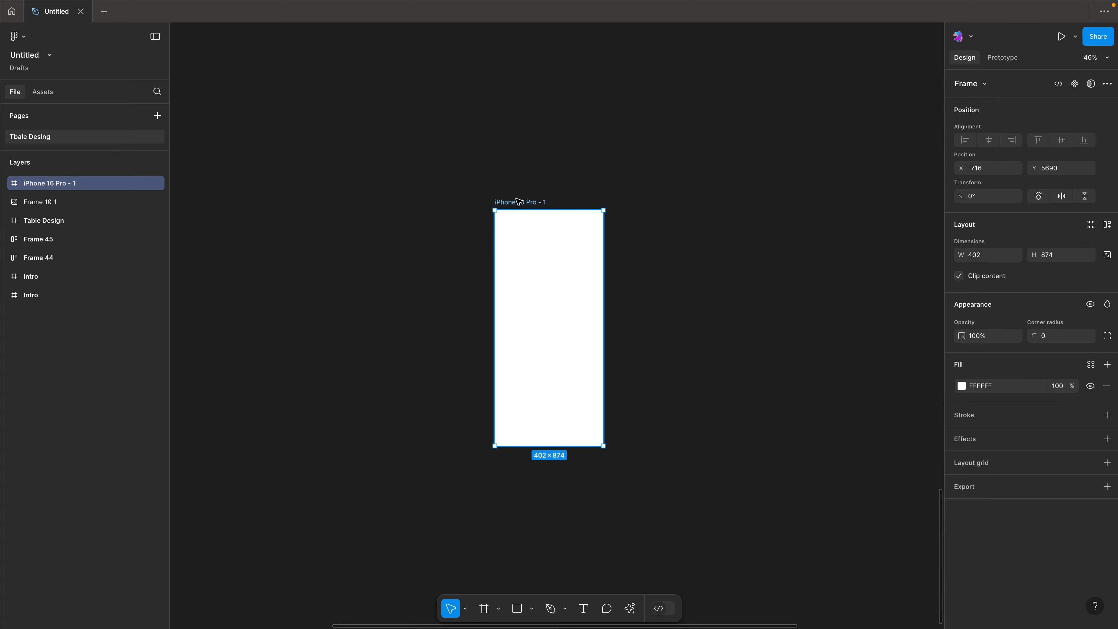
left_click(963, 386)
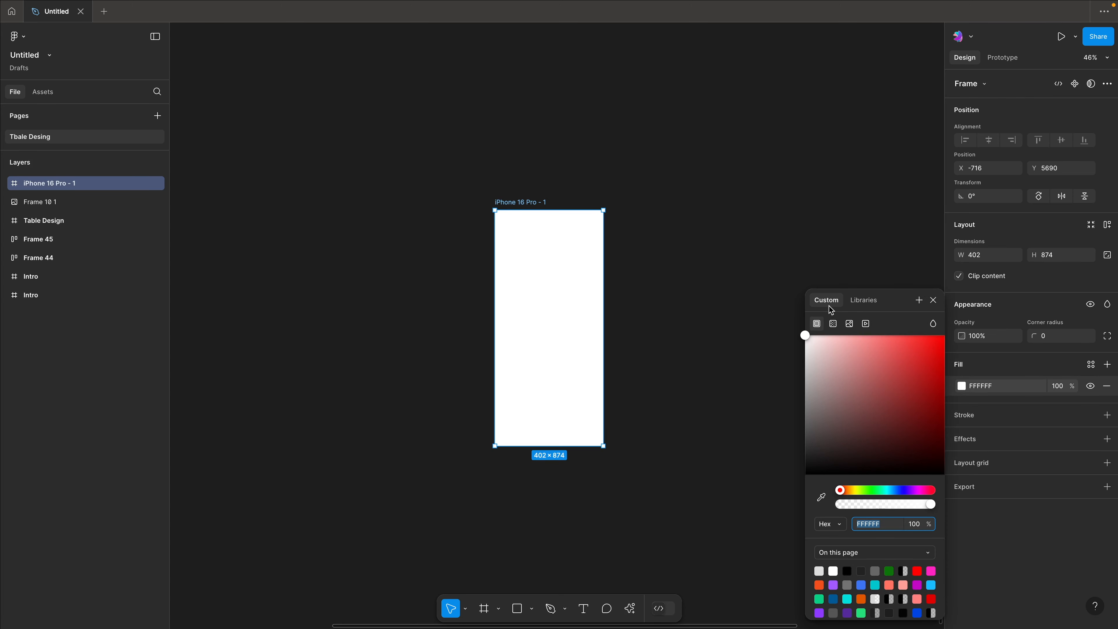
left_click(833, 324)
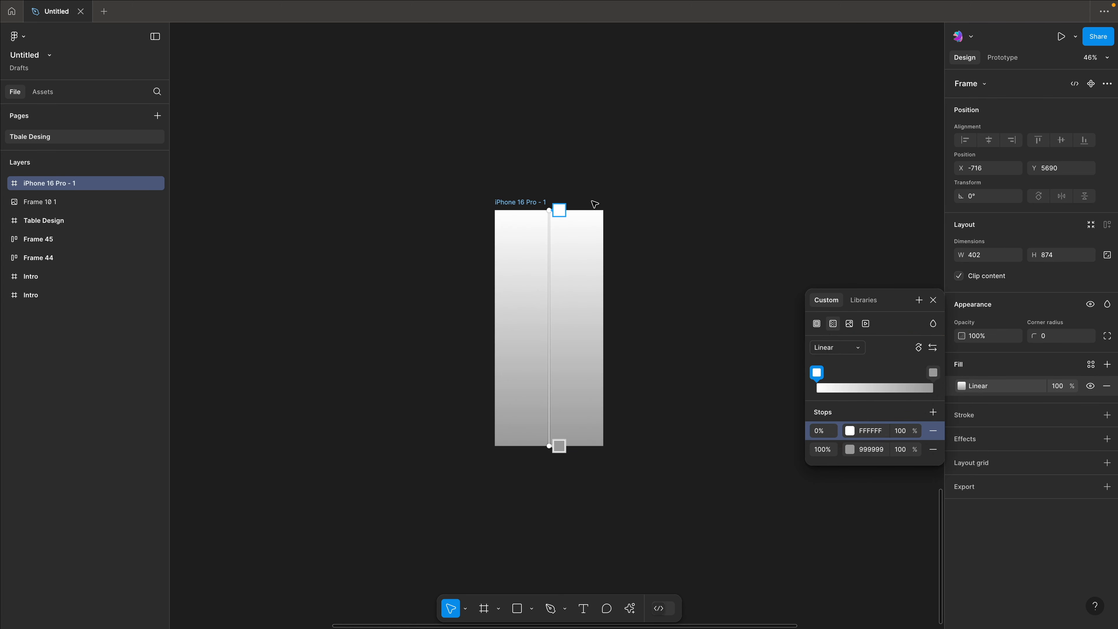
left_click_drag(559, 210, 492, 197)
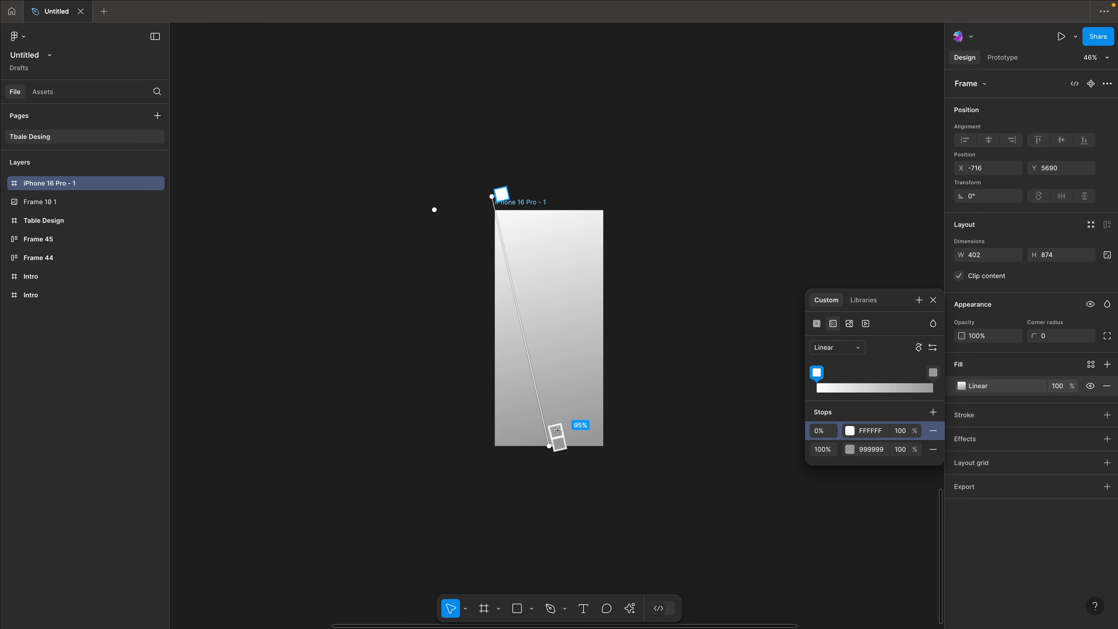
left_click_drag(551, 444, 603, 446)
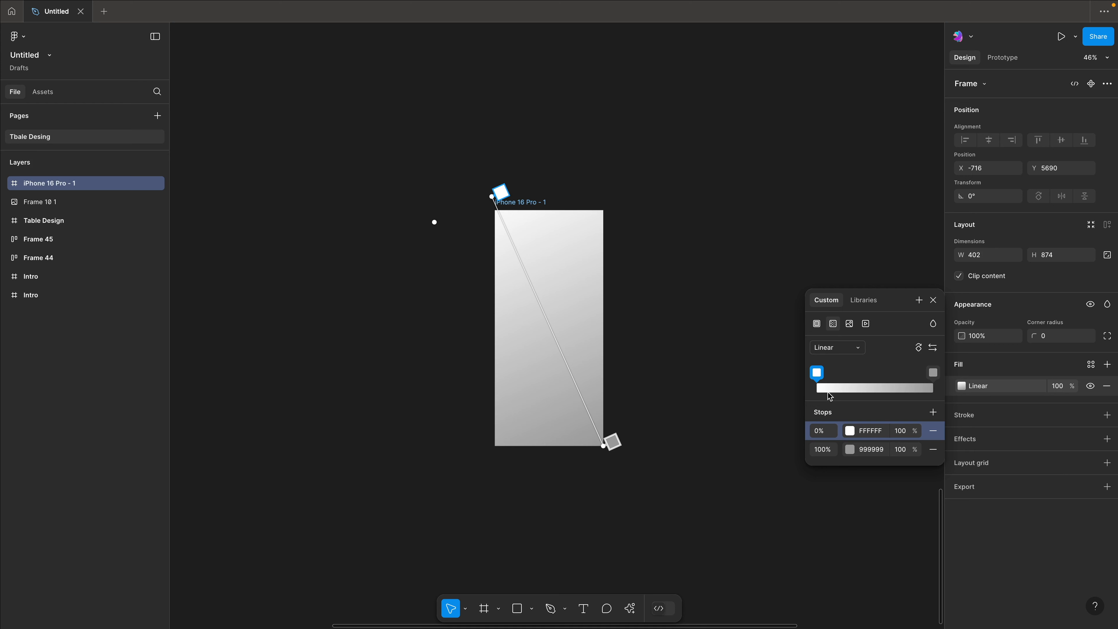
Set the frame's gradient stops to 60375C at 0% and 0B002B at 100%
left_click(859, 428)
type("30375C")
key("Return")
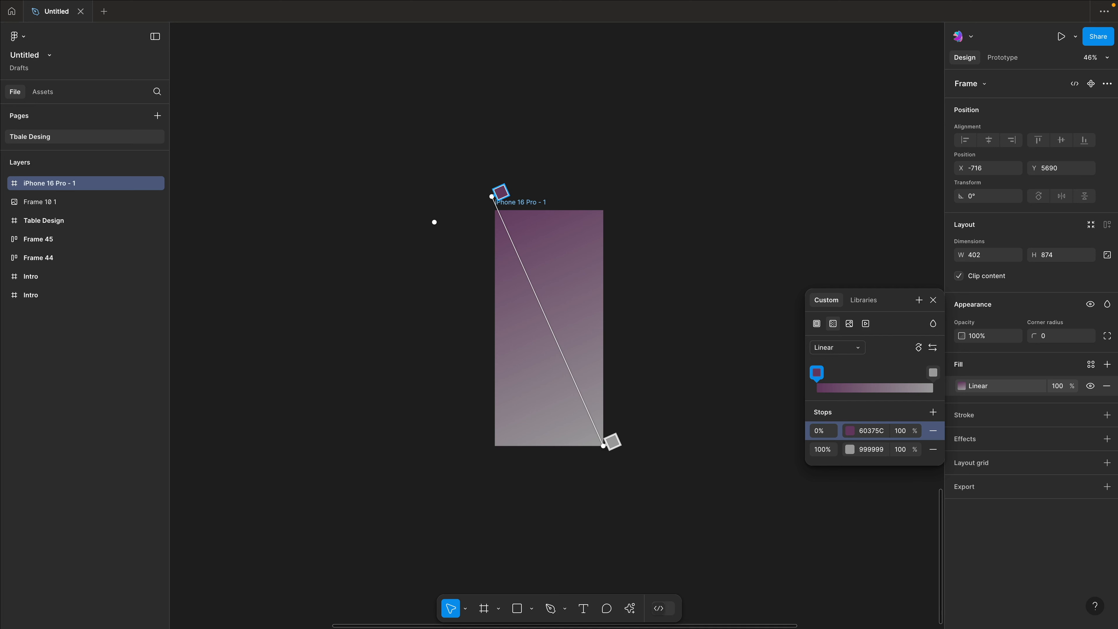
left_click(848, 450)
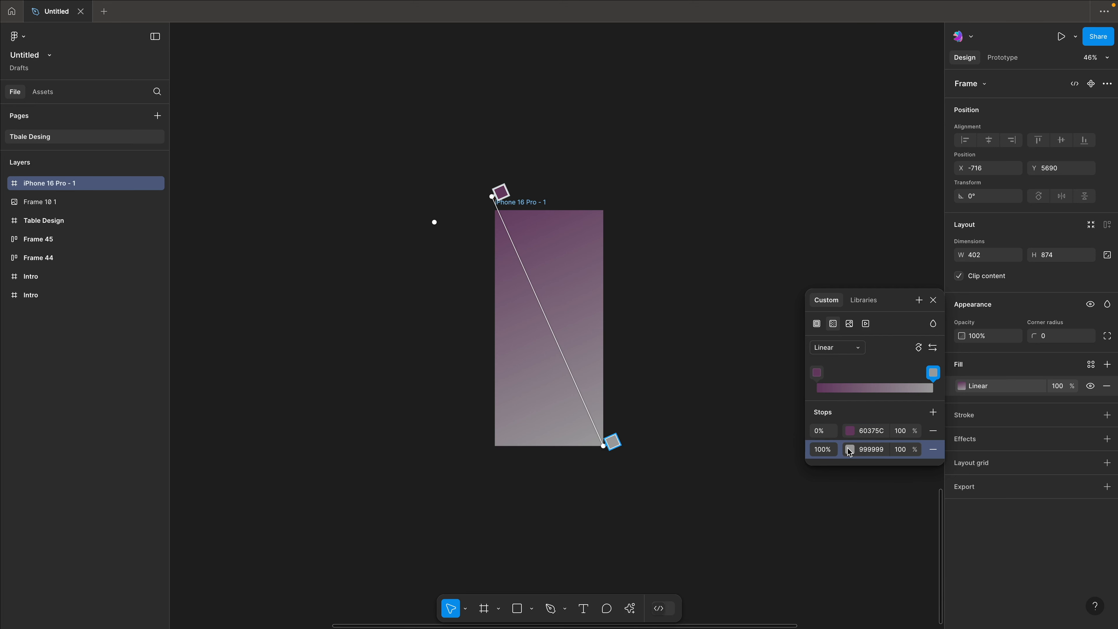
left_click(867, 449)
type("0B002B")
key("Return")
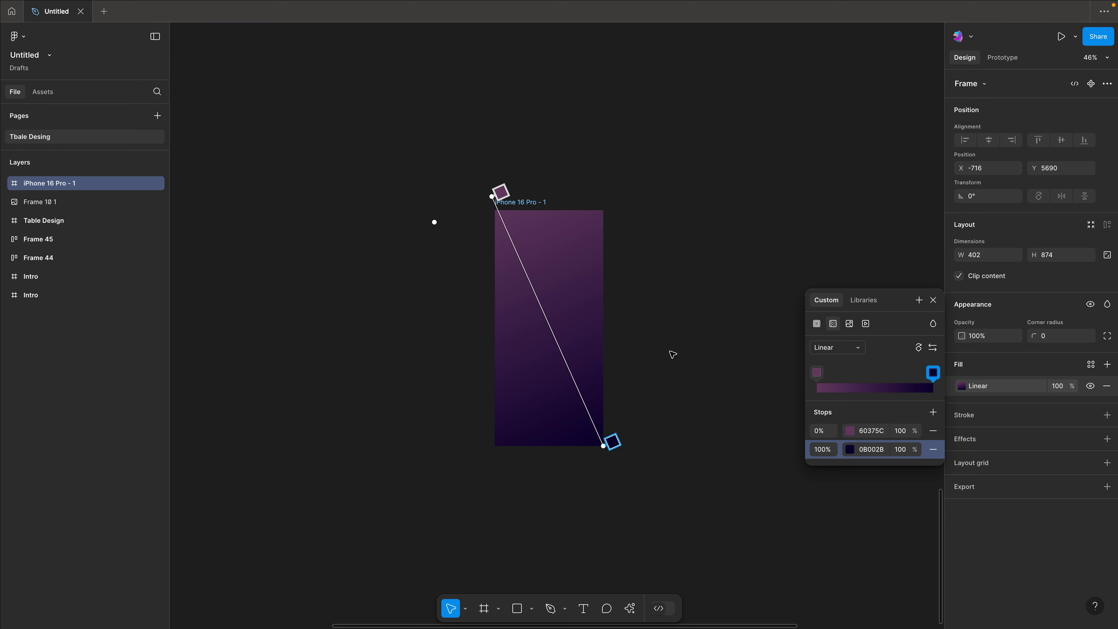
key("Escape")
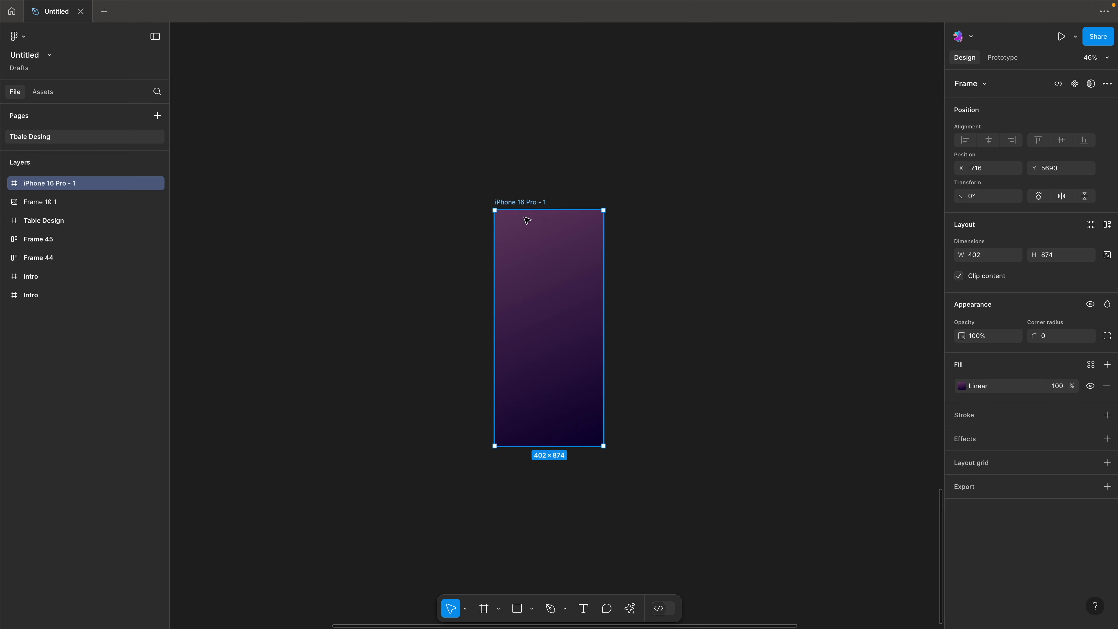
Realign the frame's gradient to run nearly vertically through its centre, starting well above the frame and ending below it
left_click(522, 176)
left_click(526, 203)
left_click(965, 388)
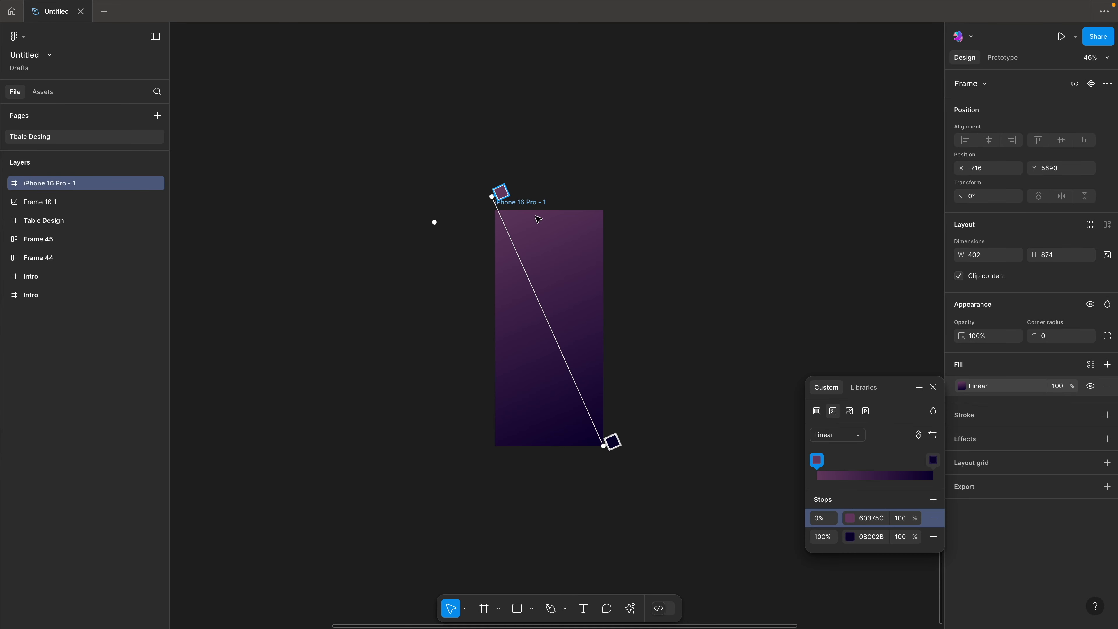
left_click_drag(491, 195, 545, 172)
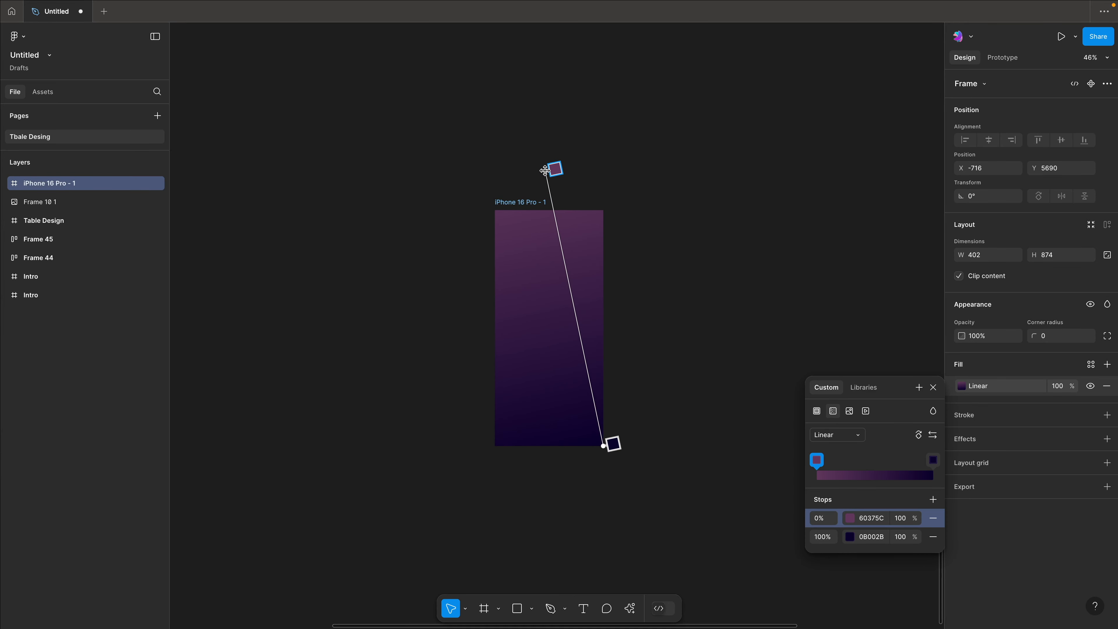
left_click_drag(607, 448, 555, 453)
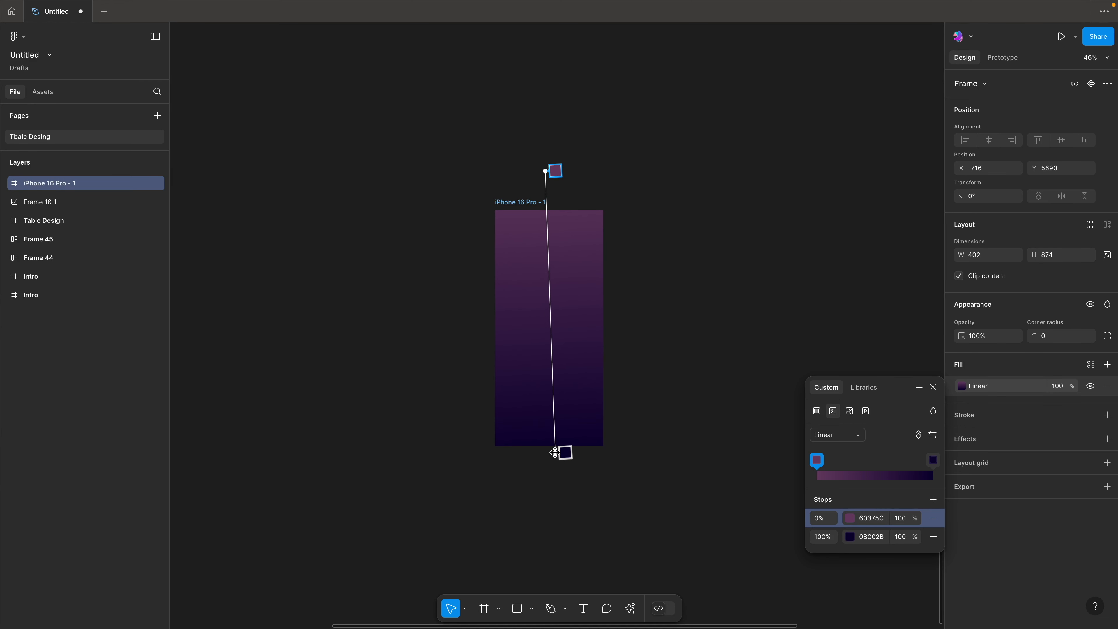
left_click_drag(546, 171, 548, 111)
left_click_drag(553, 453, 555, 486)
key("Escape")
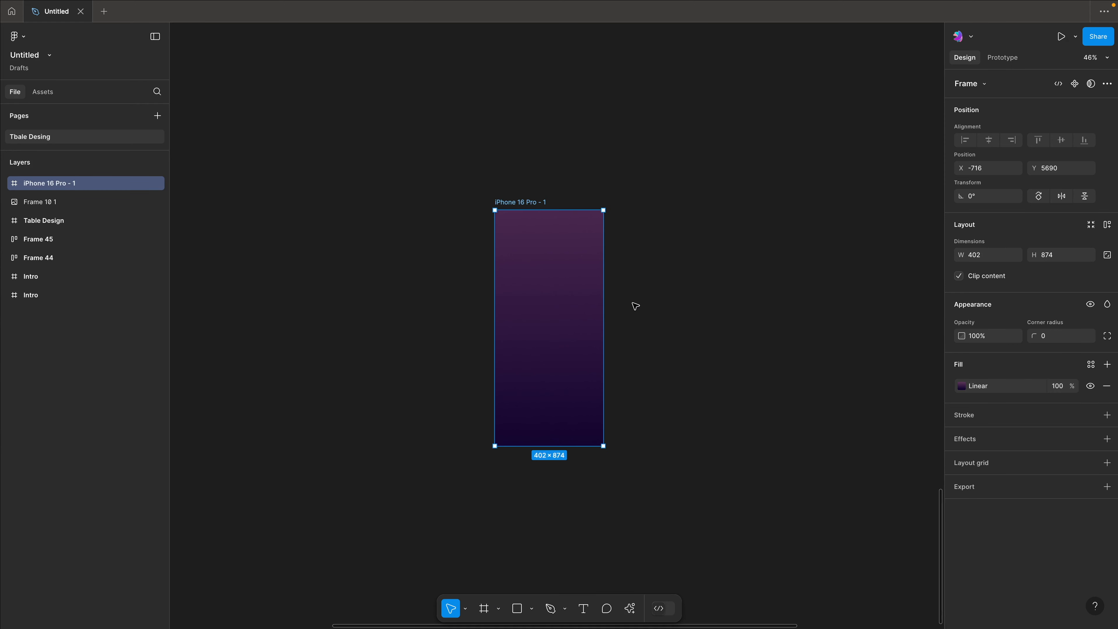
Preview the phone frame as a prototype to check the gradient background, and close the preview
left_click(661, 244)
left_click(526, 201)
left_click(651, 165)
left_click(528, 202)
key("shift+space")
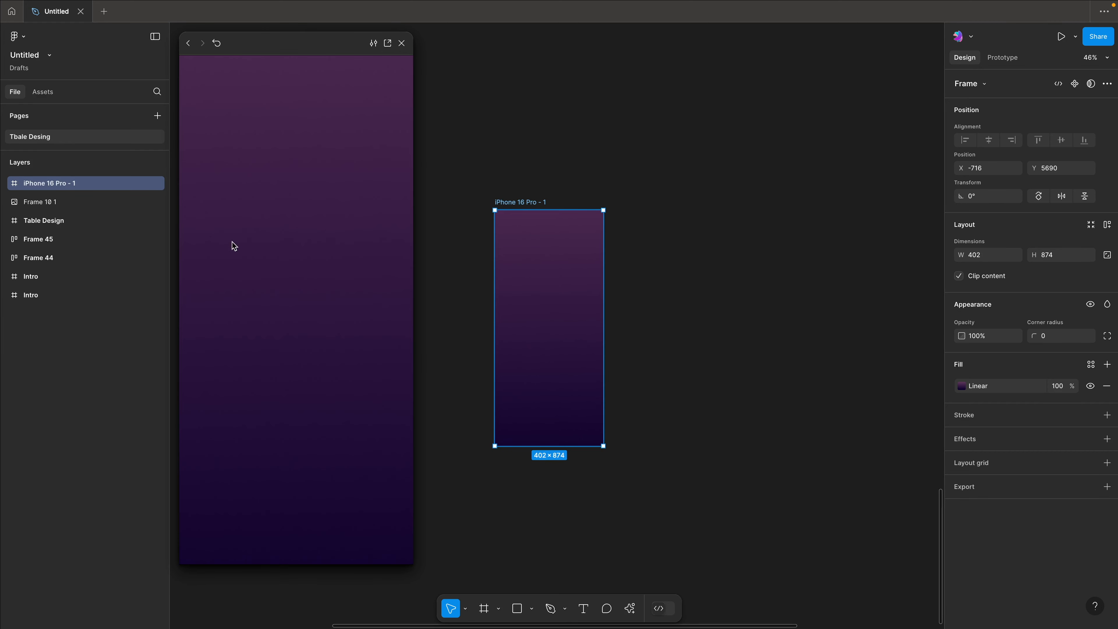
left_click_drag(310, 47, 541, 48)
left_click(633, 46)
left_click(449, 112)
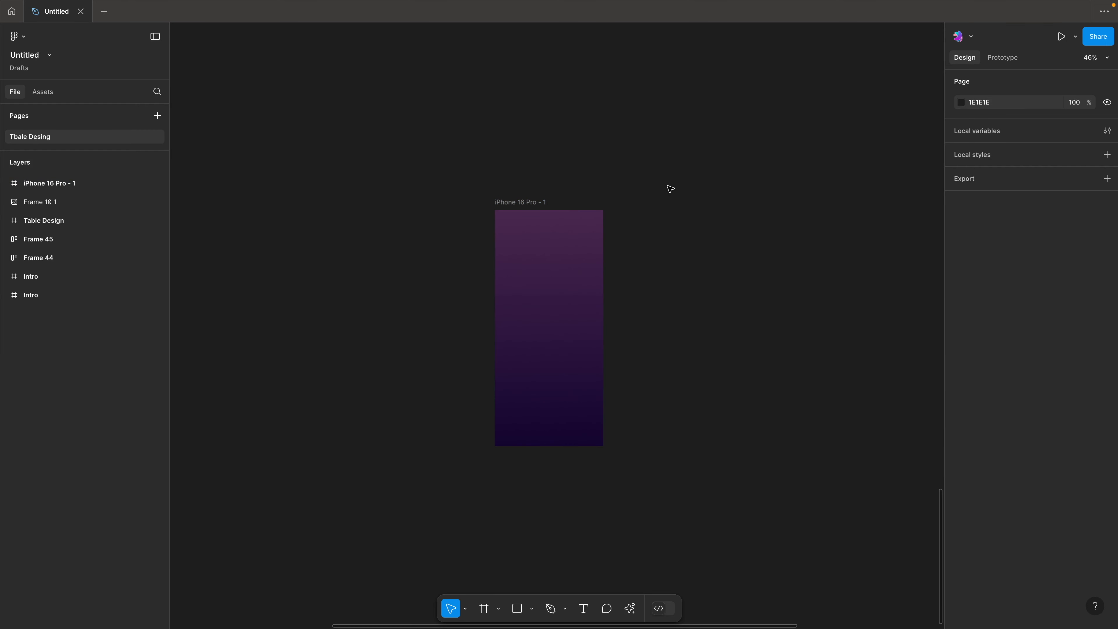
Draw a circle about 228 × 228 on the empty canvas beside the phone frame
scroll(537, 167, "up", 2)
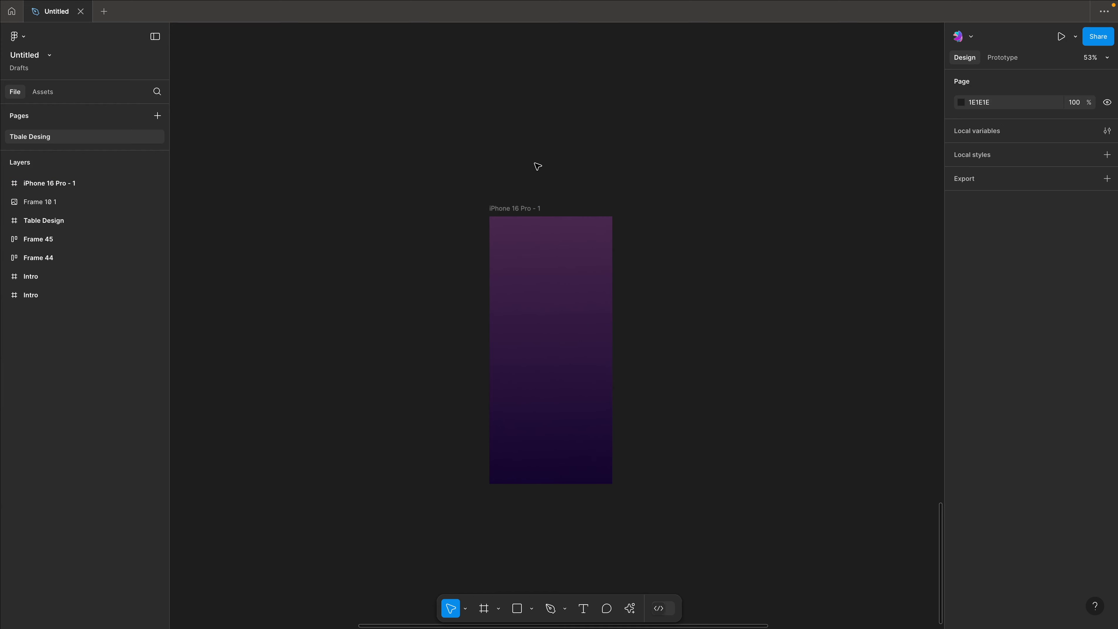
scroll(592, 160, "right", 5)
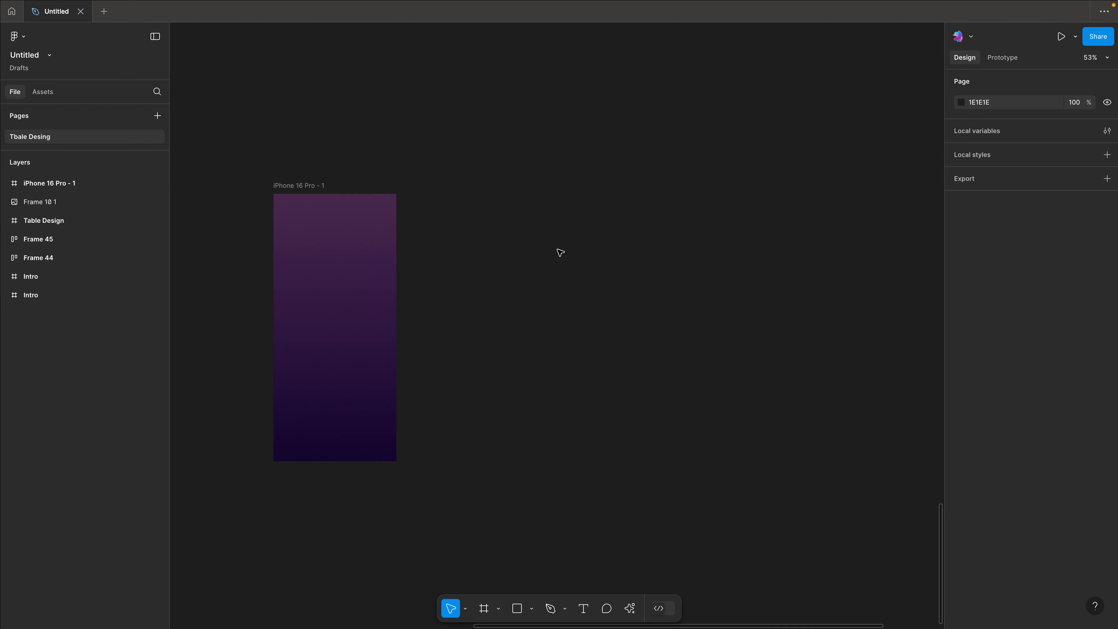
scroll(567, 246, "up", 2)
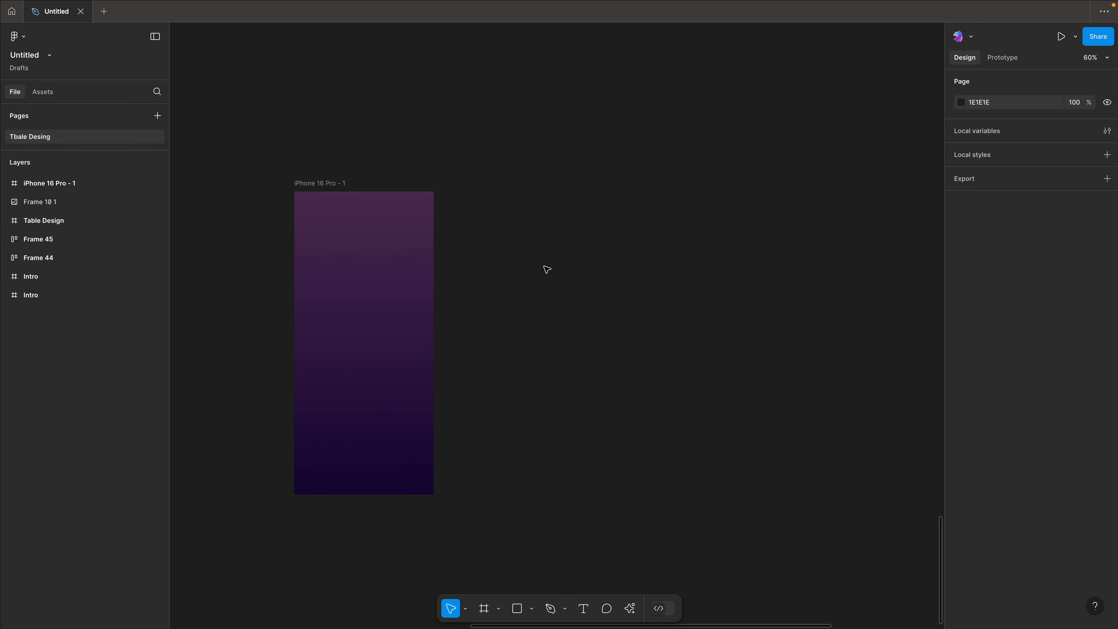
left_click(387, 288)
key("o")
left_click_drag(630, 229, 704, 308)
left_click(761, 247)
left_click(649, 247)
Lock the circle's aspect ratio and set its width to 200
left_click(979, 257)
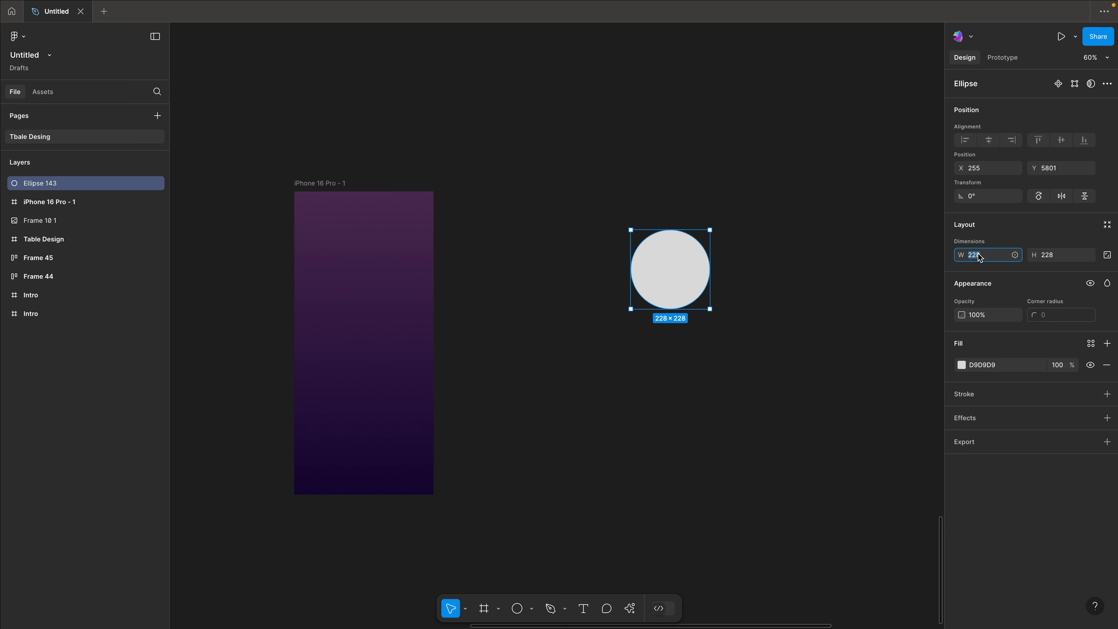
left_click(1107, 255)
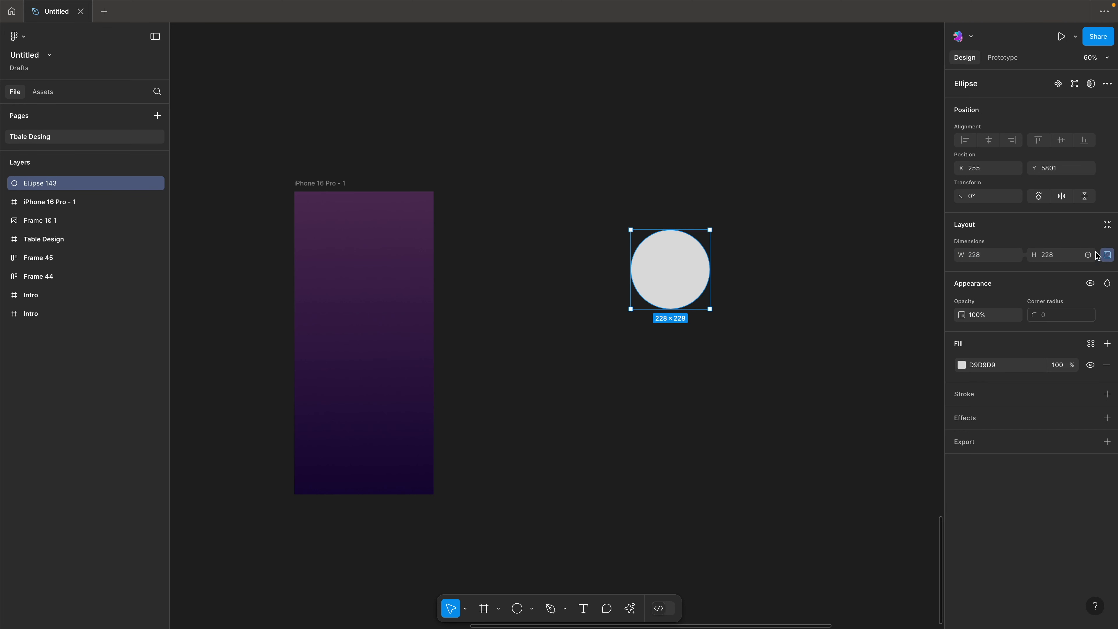
left_click(975, 255)
type("200")
key("Return")
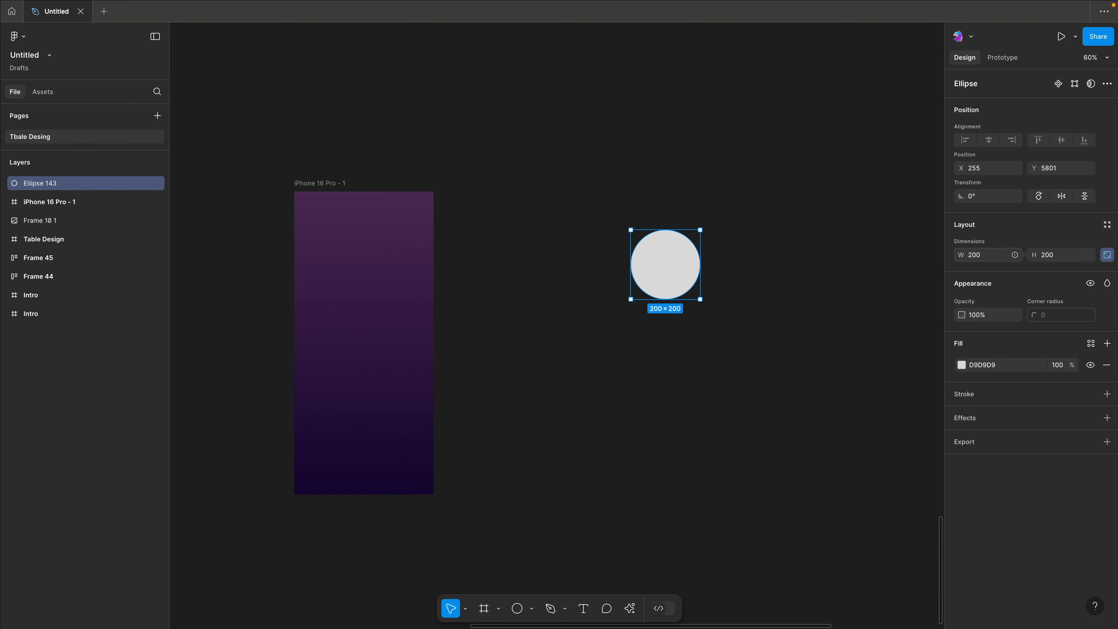
Fill the circle with the purple 301840 sampled from the middle of the phone frame's gradient
left_click(855, 238)
left_click(671, 235)
left_click(962, 364)
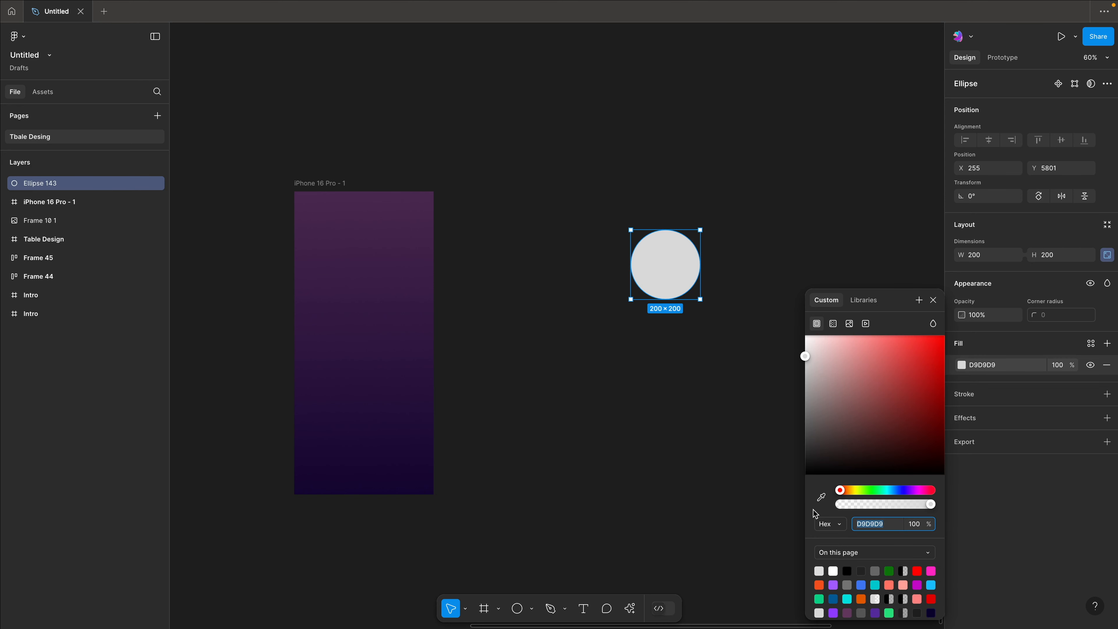
left_click(821, 497)
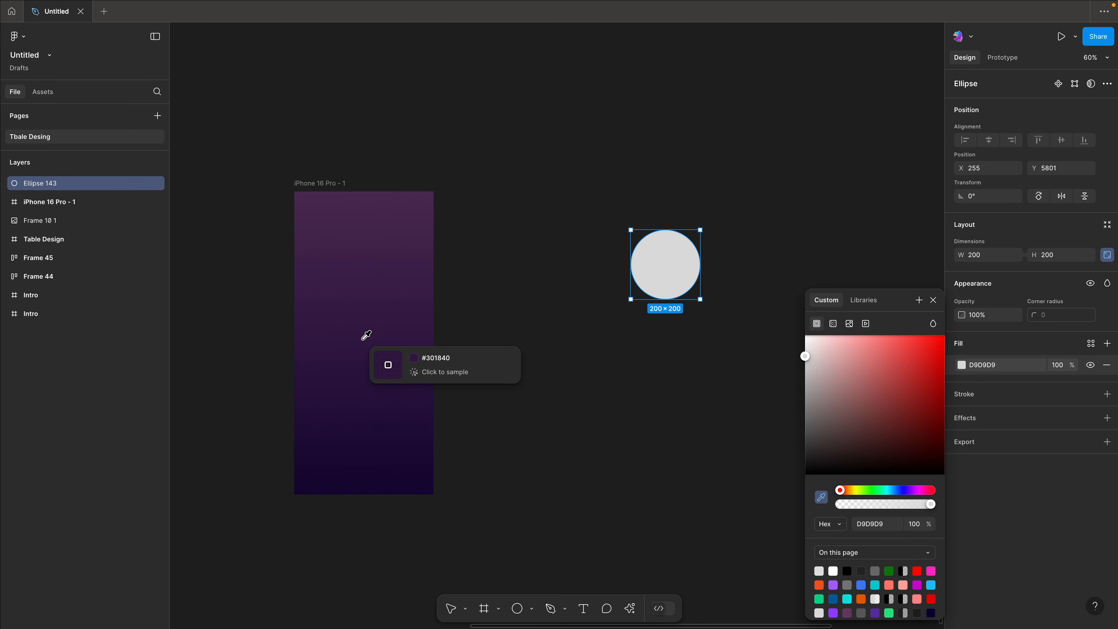
left_click(362, 339)
left_click(532, 292)
left_click(654, 268)
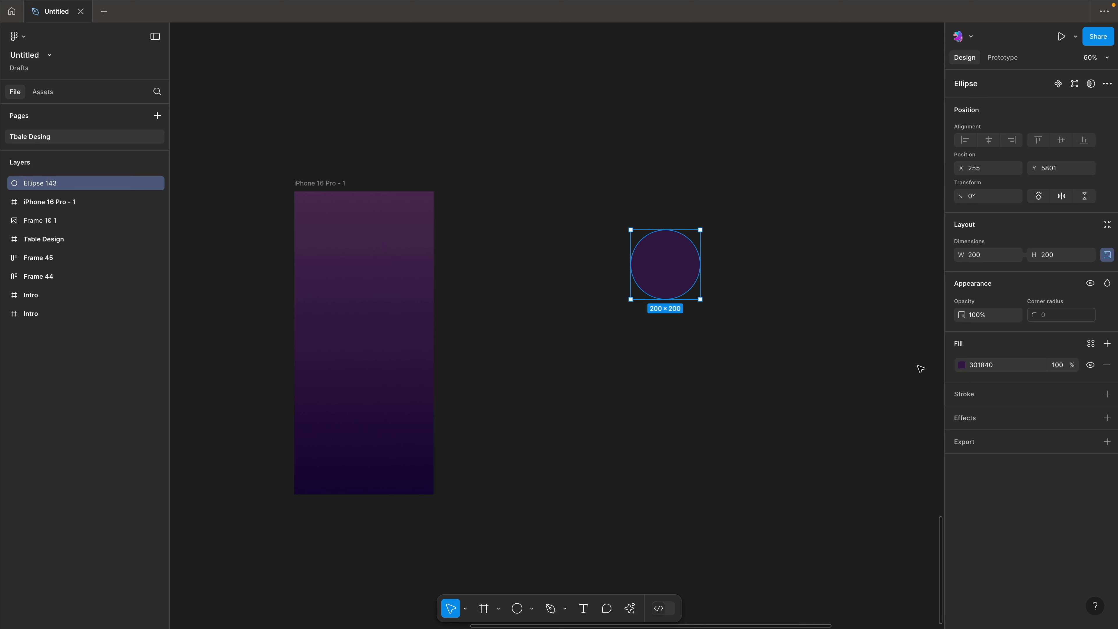
Duplicate the circle and enlarge the copy to about 264 × 264
left_click(854, 328)
left_click(667, 269)
key("ctrl+d")
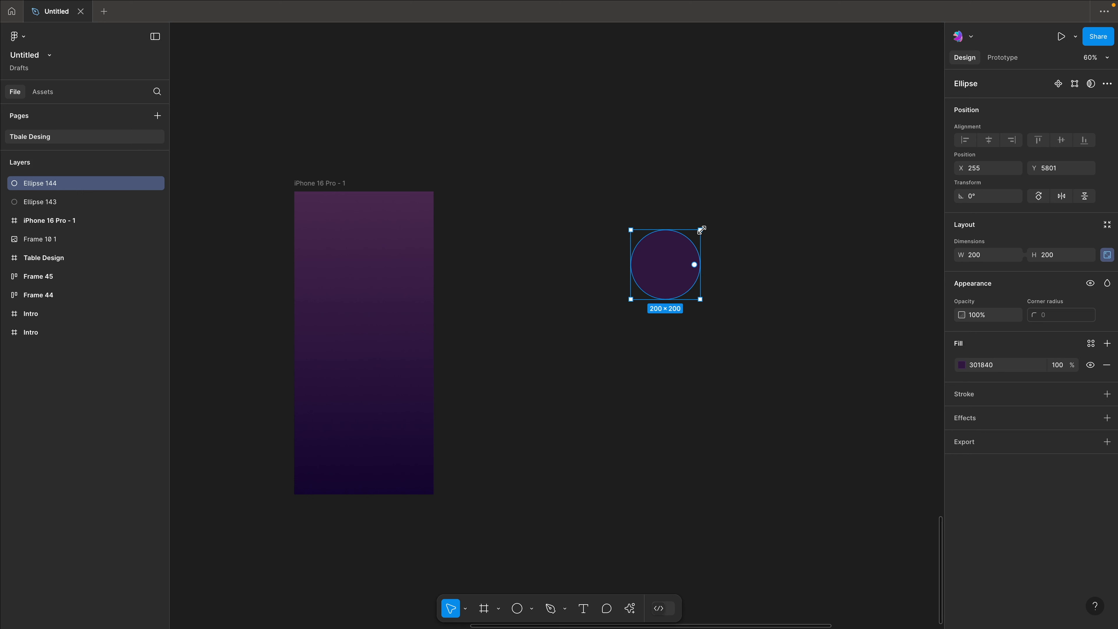
left_click_drag(702, 230, 723, 207)
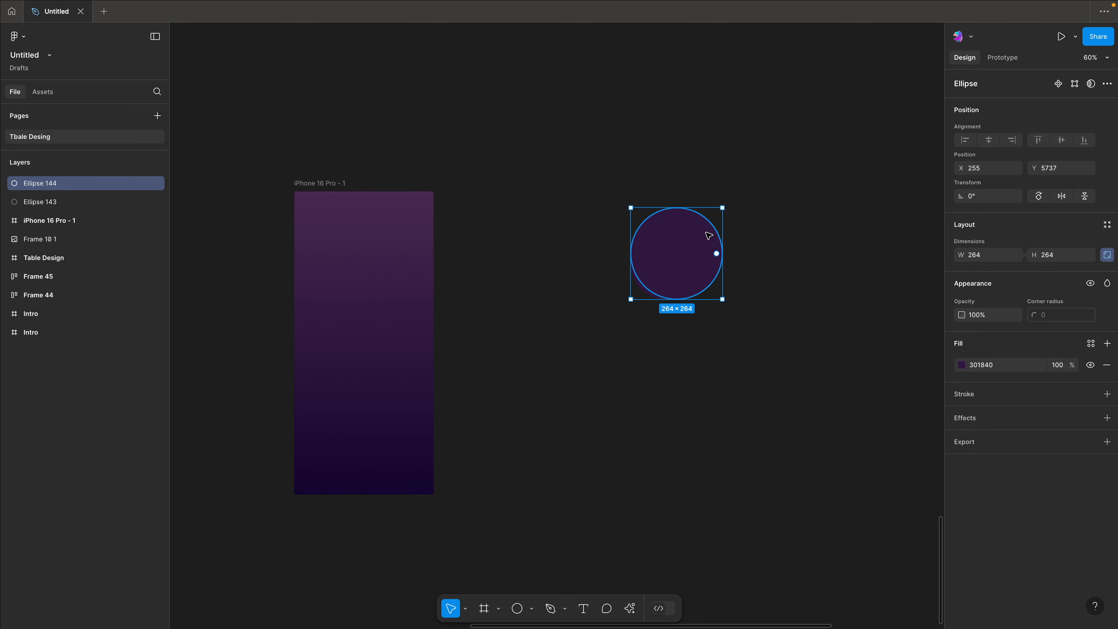
Fill the larger circle with the lighter purple 47274E sampled near the top of the phone frame's gradient
left_click(961, 367)
left_click(821, 497)
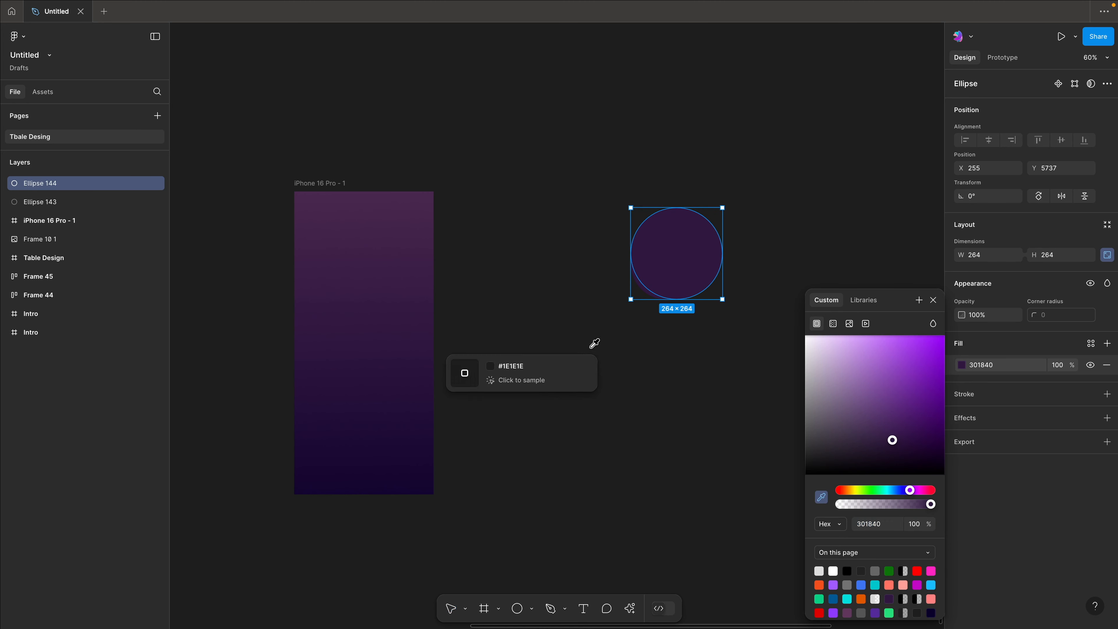
left_click(357, 207)
left_click(604, 147)
left_click(669, 242)
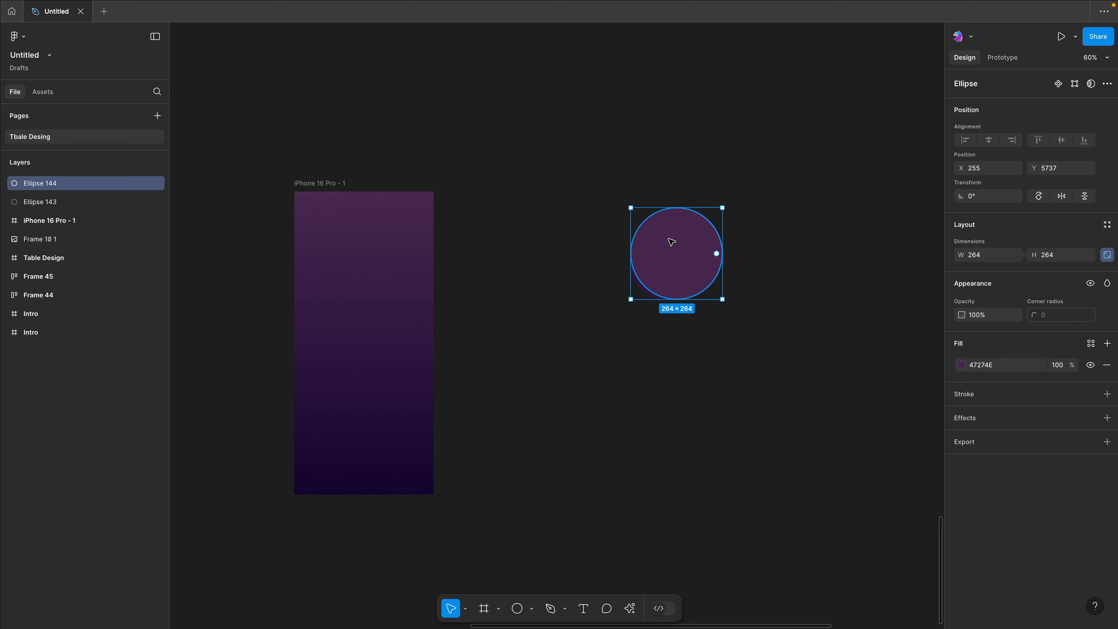
Send the larger circle to the back and centre it behind the smaller circle
key("ctrl+shift+bracketleft")
left_click(703, 183)
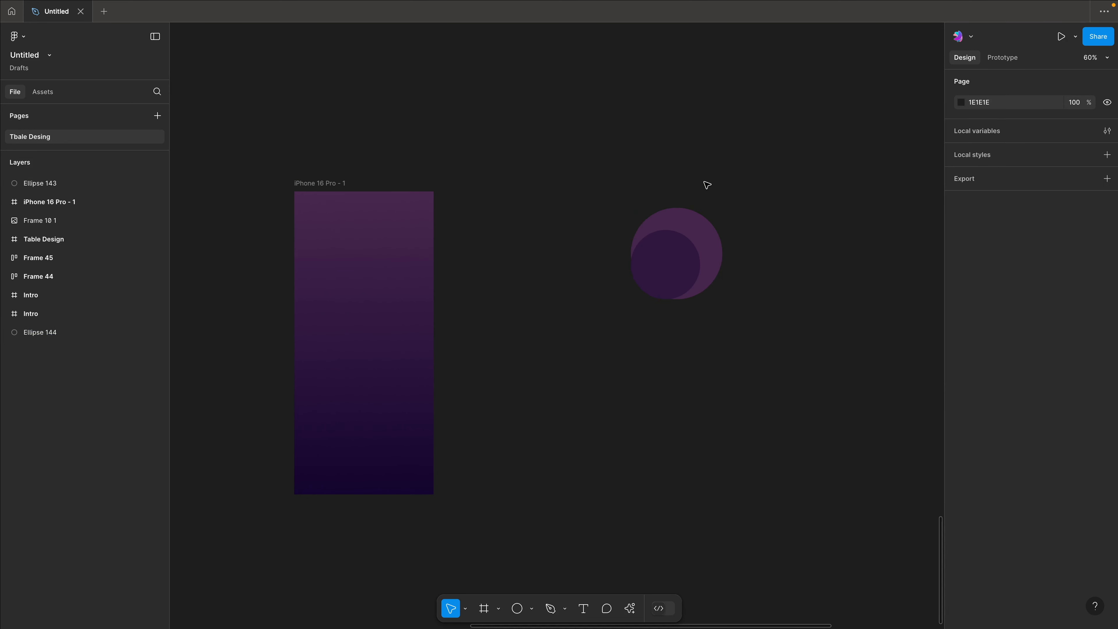
left_click_drag(697, 219, 685, 231)
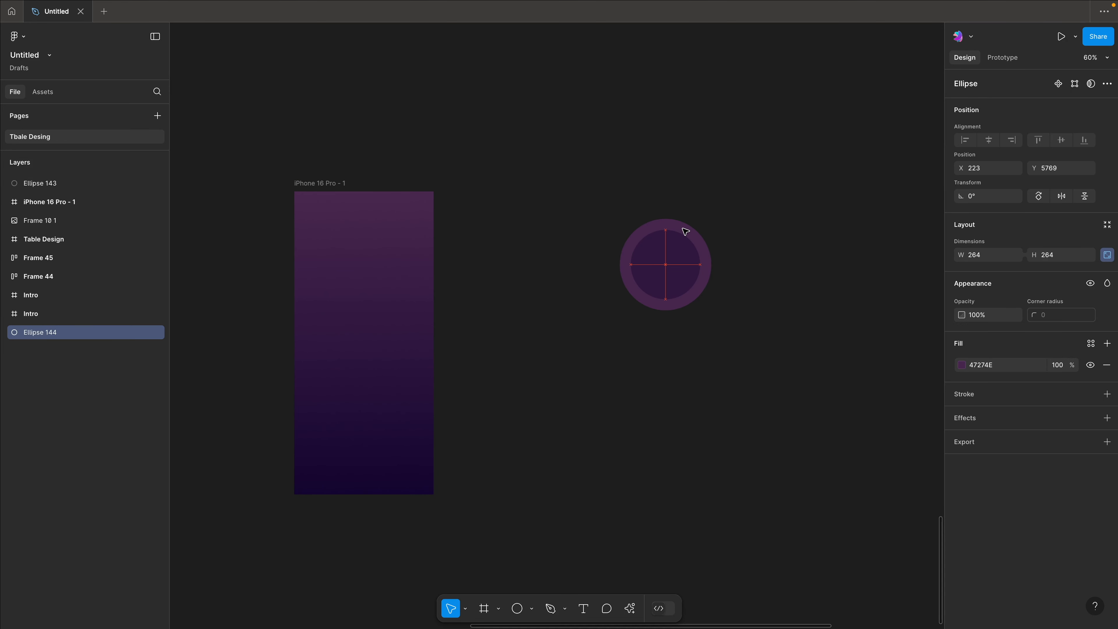
left_click(700, 195)
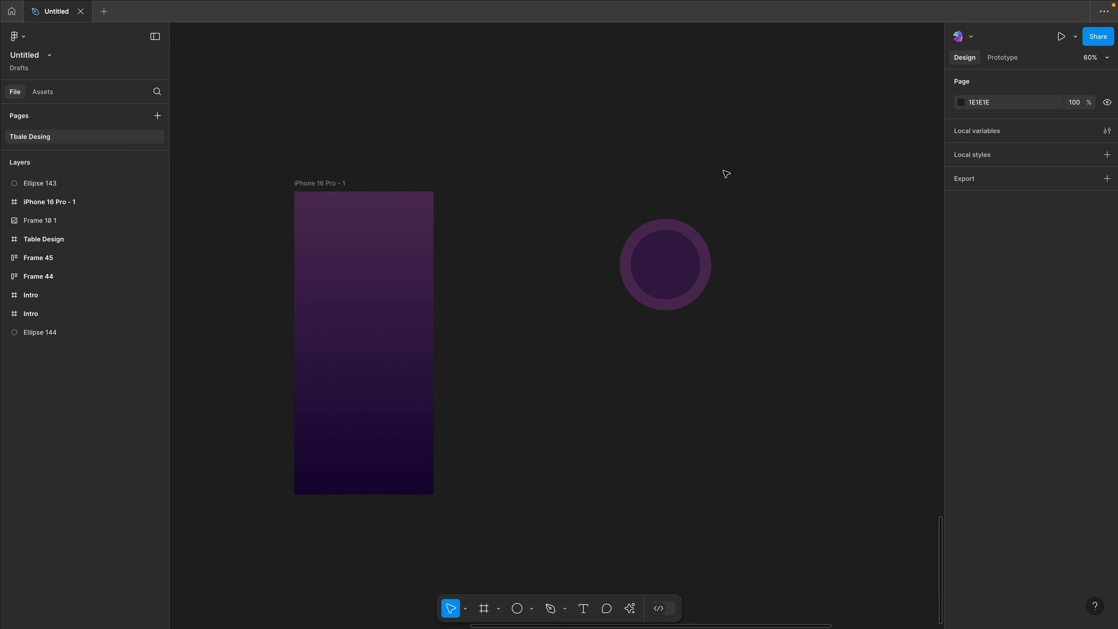
left_click(670, 236)
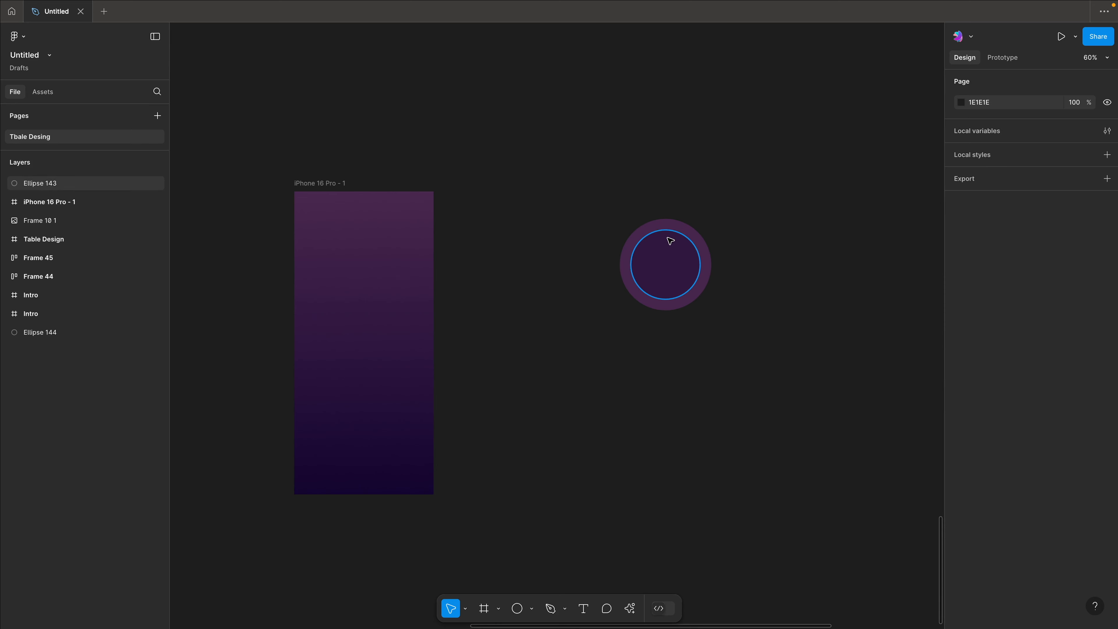
Enlarge the inner circle to 228 × 228 from its centre and add a concentric duplicate reduced to 170 × 170
key("alt")
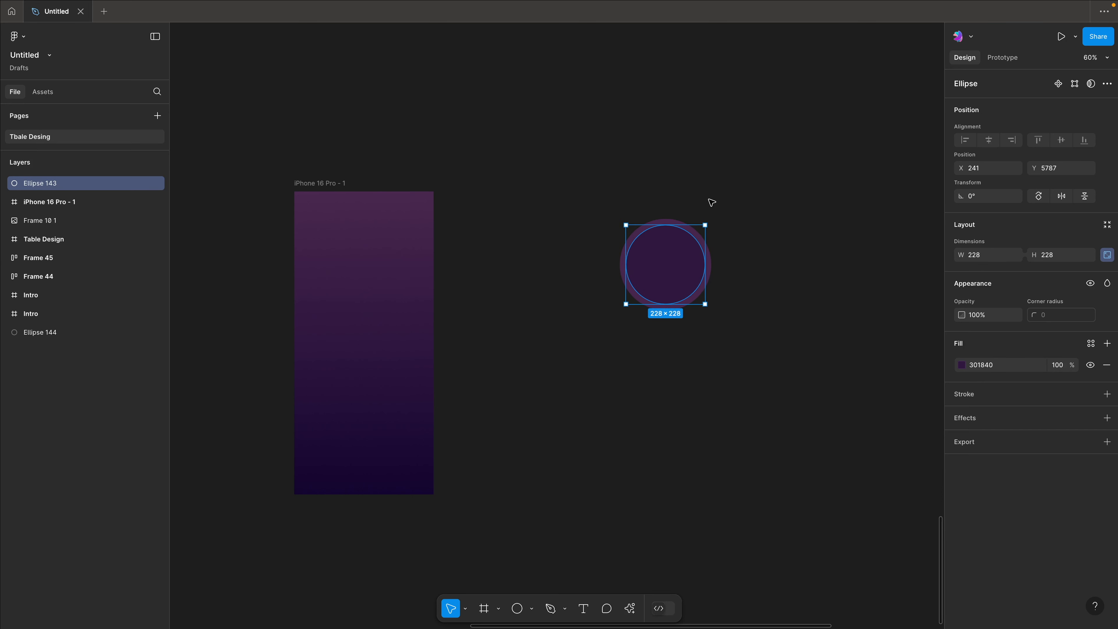
left_click(727, 176)
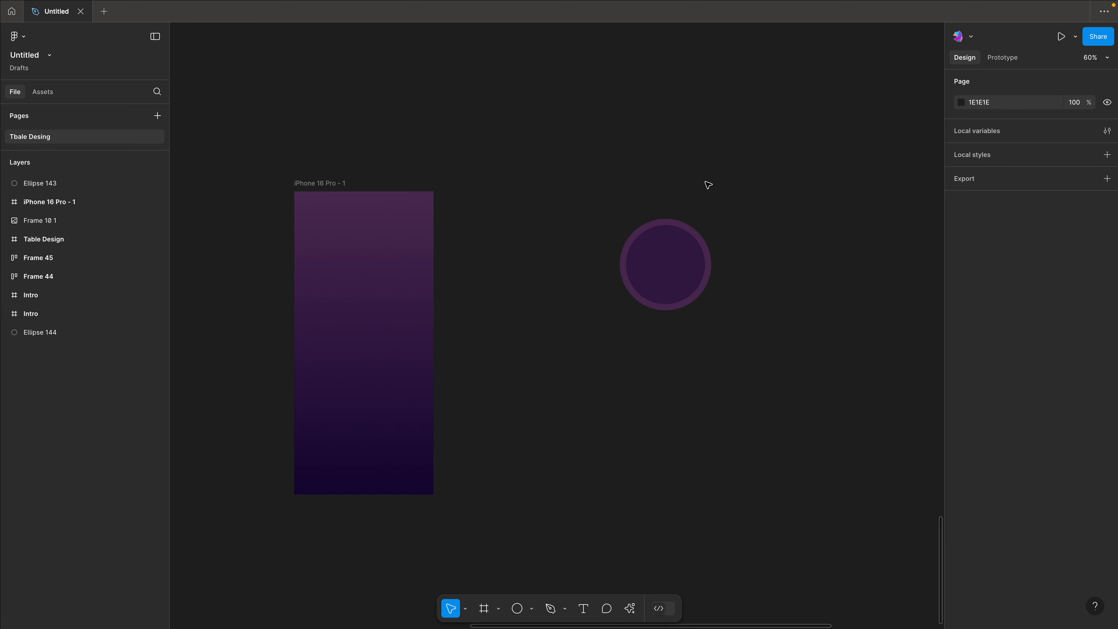
left_click(678, 255)
key("ctrl+d")
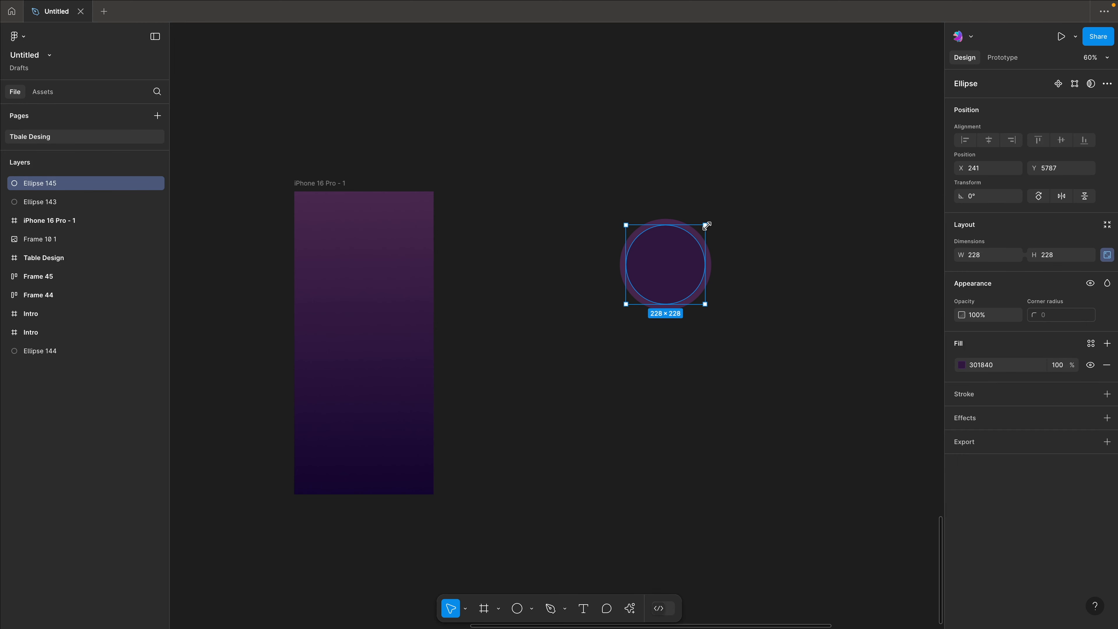
left_click_drag(706, 225, 696, 235)
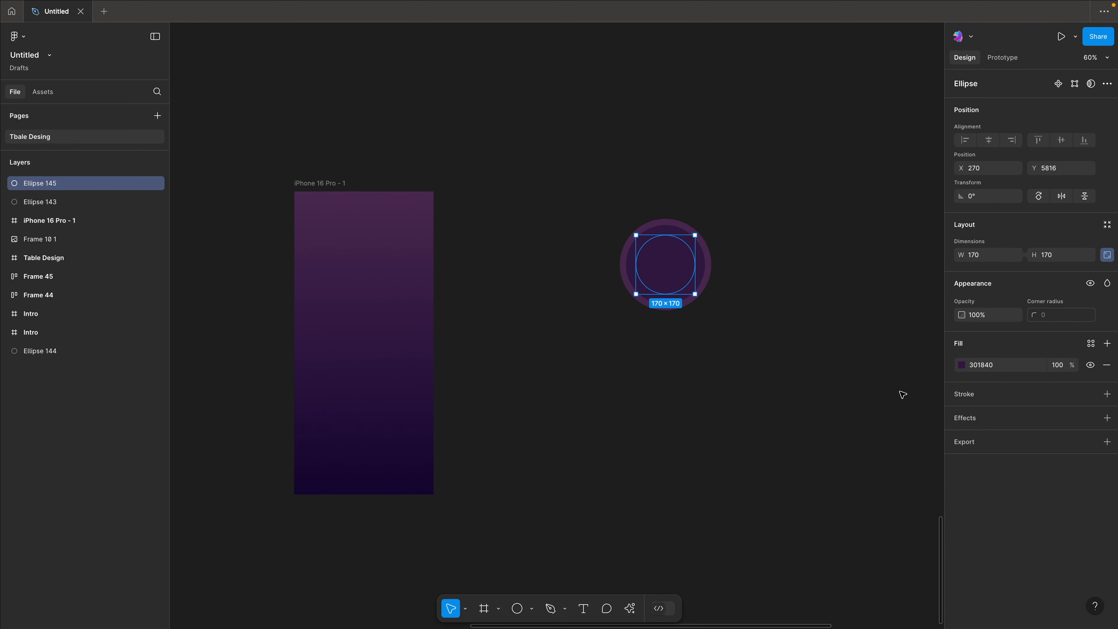
Give the 170 × 170 circle a linear gradient stroke running diagonally from its upper left to its lower right
left_click(957, 394)
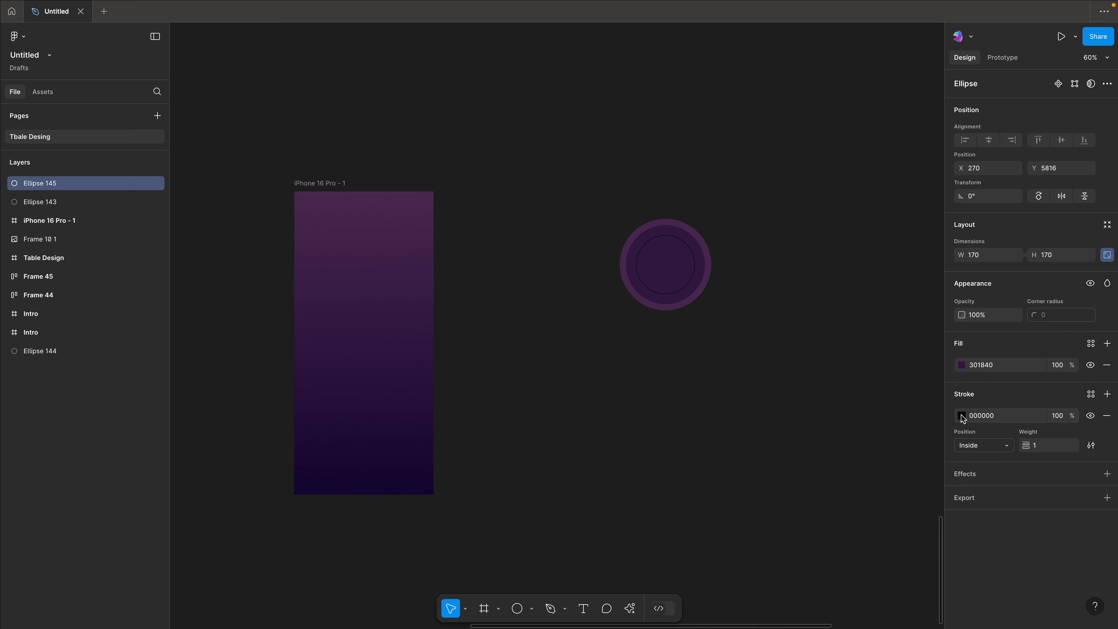
left_click(961, 415)
left_click(833, 323)
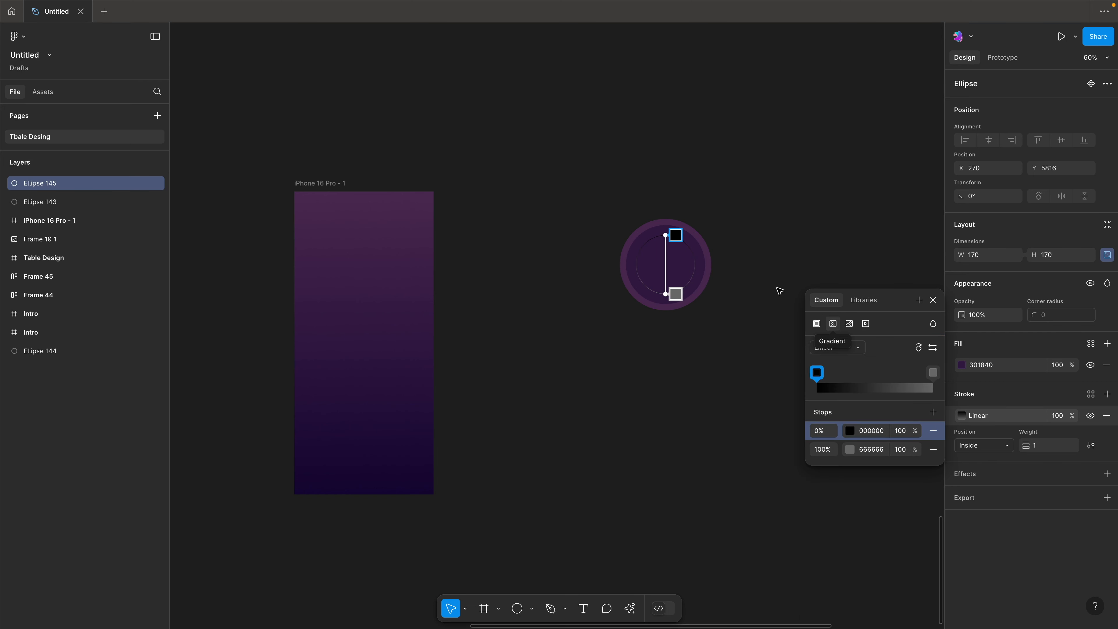
left_click_drag(665, 234, 636, 224)
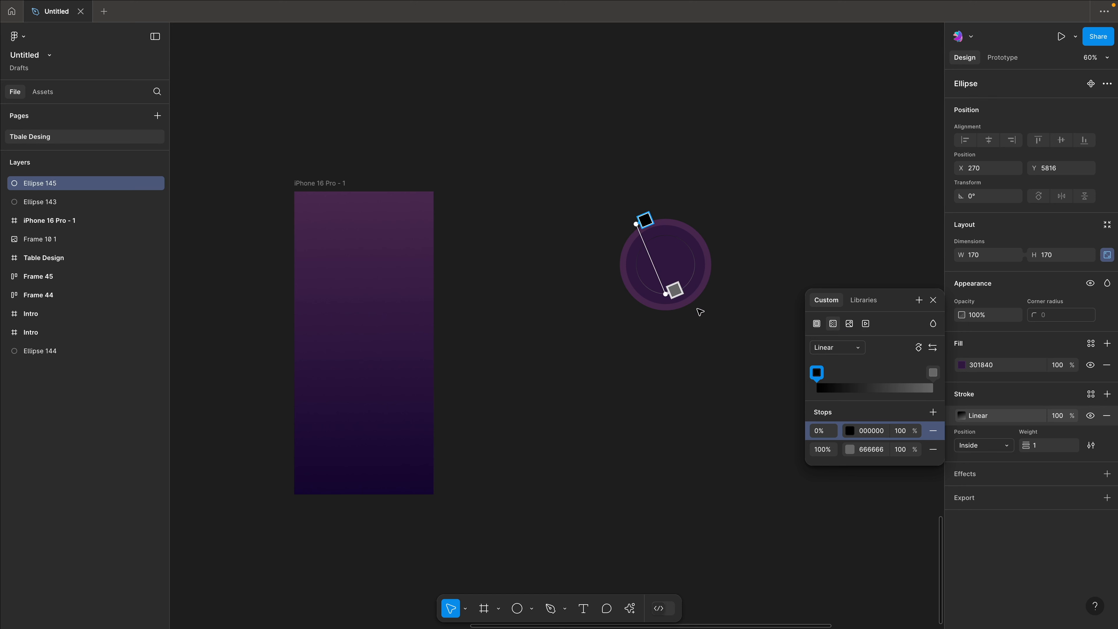
left_click_drag(677, 295, 720, 306)
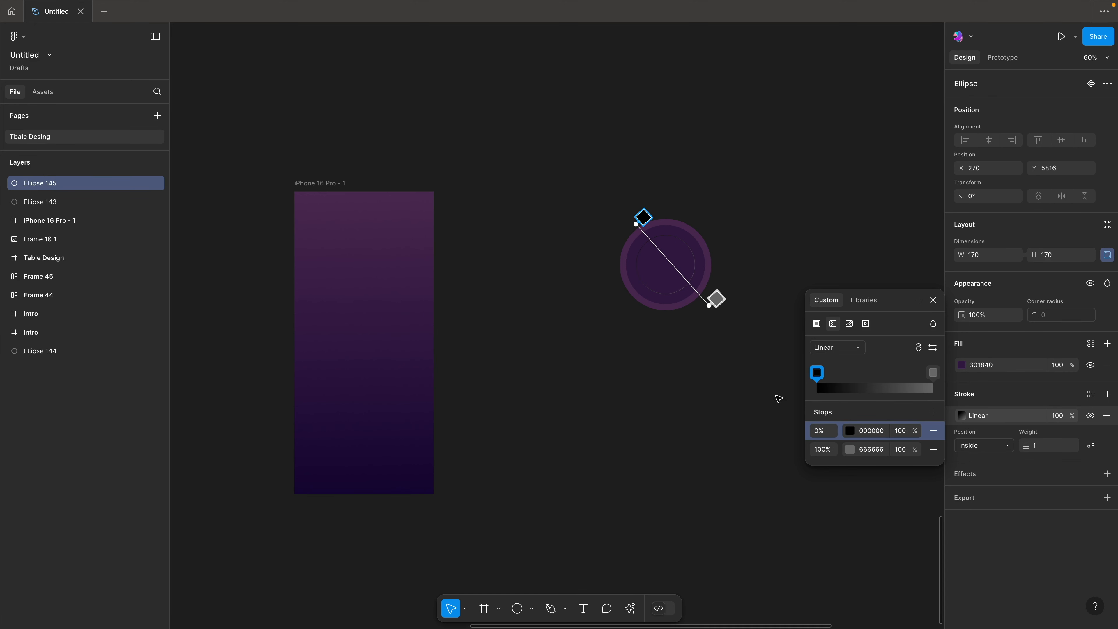
Colour the stroke gradient's stops red FF0000 at 0% and magenta C20BC6 at 100%
left_click(816, 374)
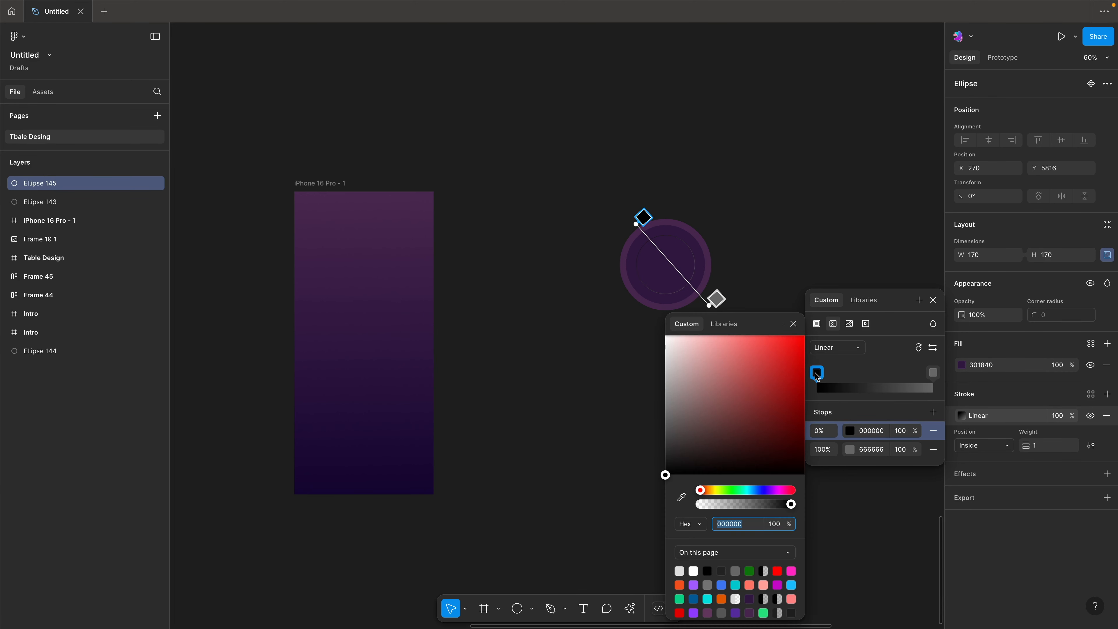
left_click(777, 574)
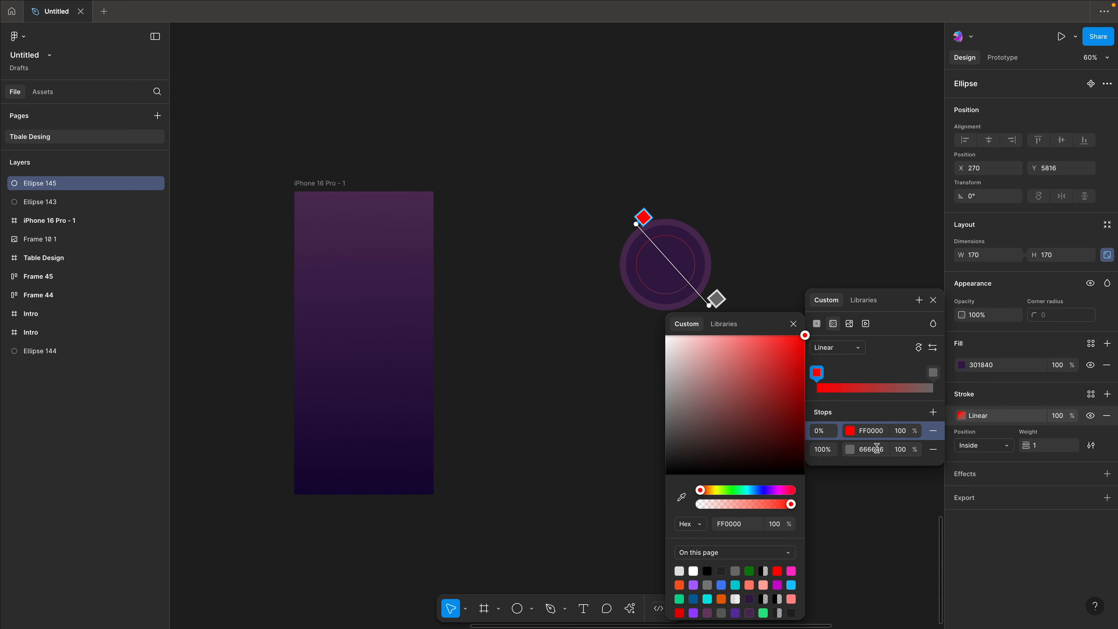
left_click(850, 450)
left_click(777, 582)
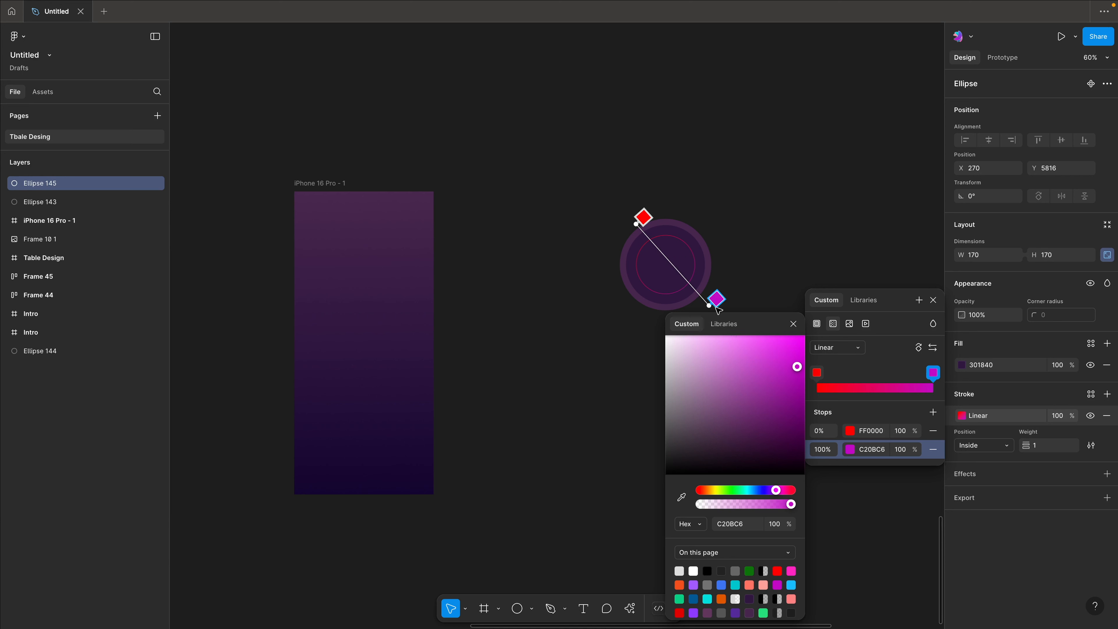
Set the innermost circle's stroke weight to 2
left_click(1051, 448)
type("2")
key("Return")
left_click(935, 303)
left_click(780, 255)
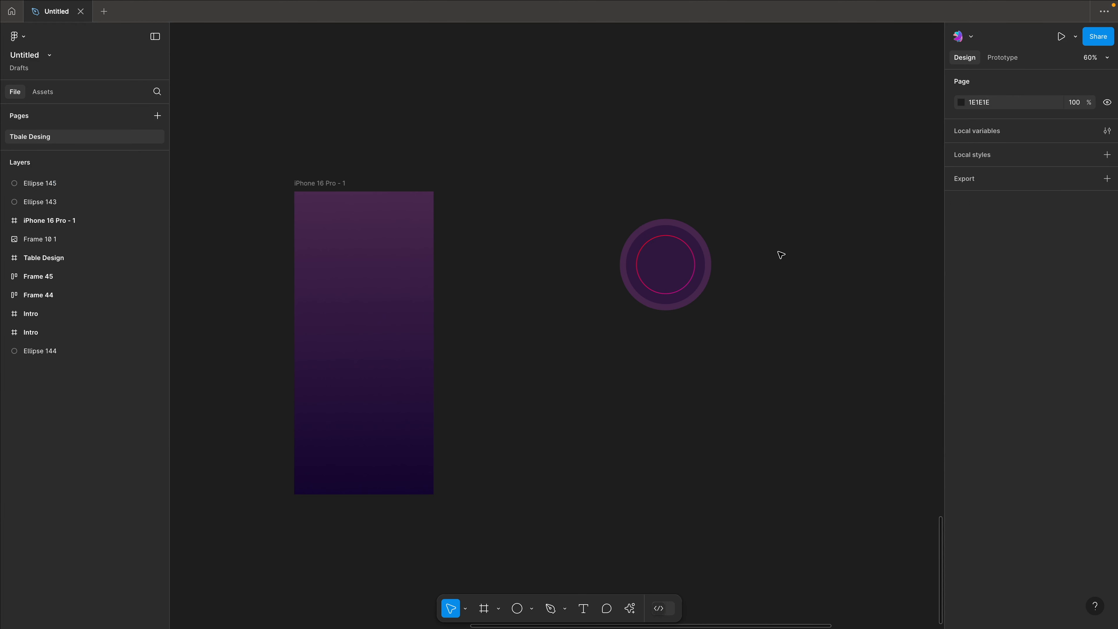
Fill the innermost circle with the dark purple 1A002B
left_click(676, 265)
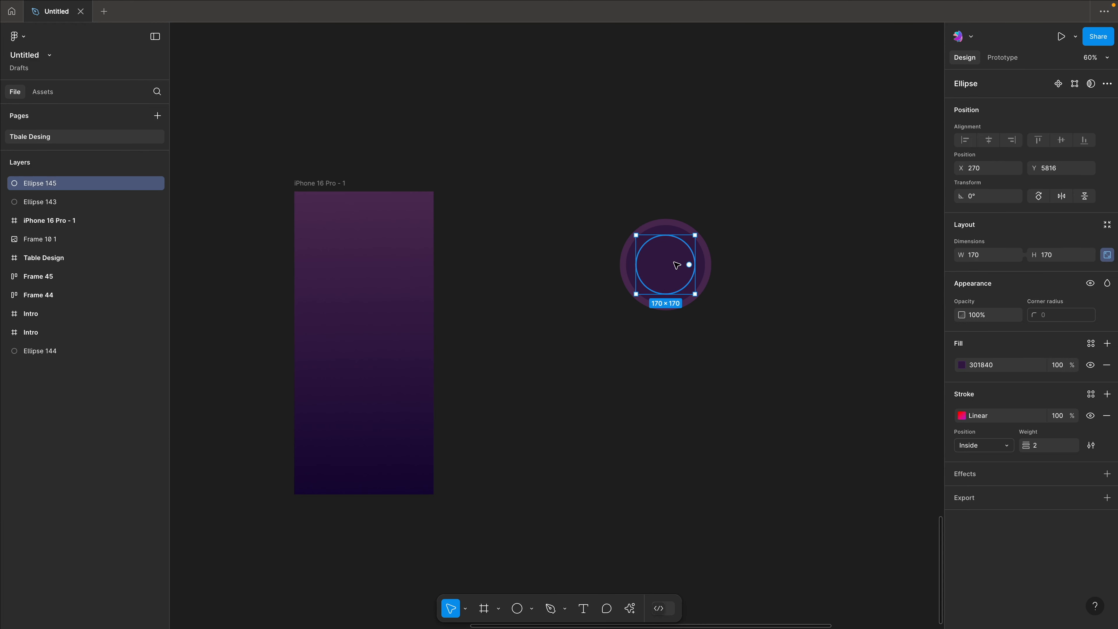
left_click(962, 365)
left_click_drag(891, 441, 948, 456)
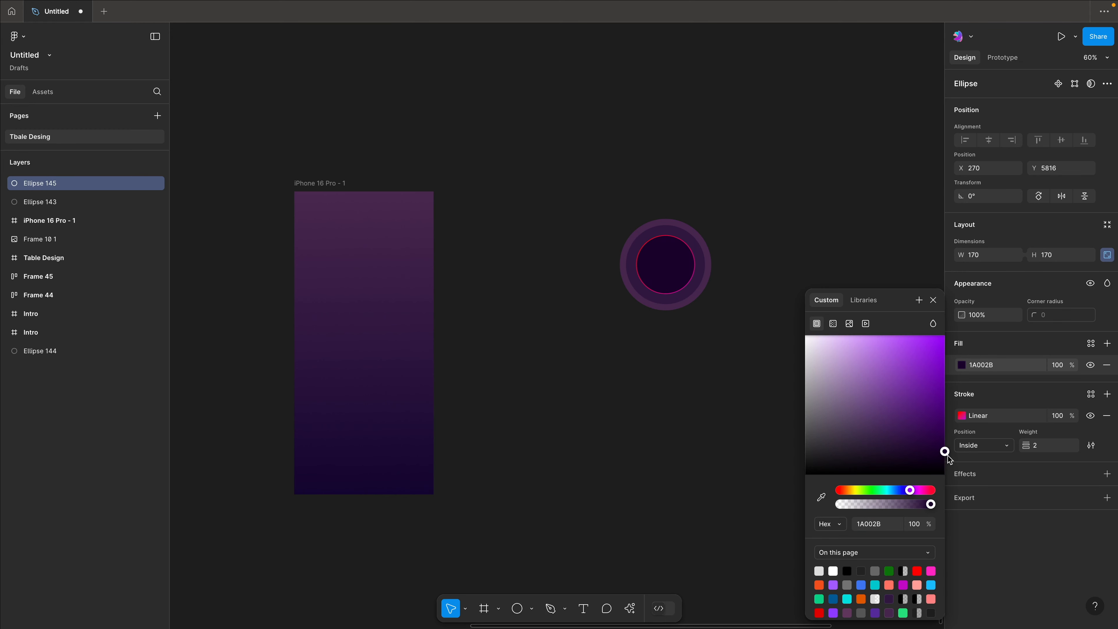
left_click(639, 357)
Set the 0% stop of the innermost circle's stroke gradient to the pink ED11D7
left_click(666, 274)
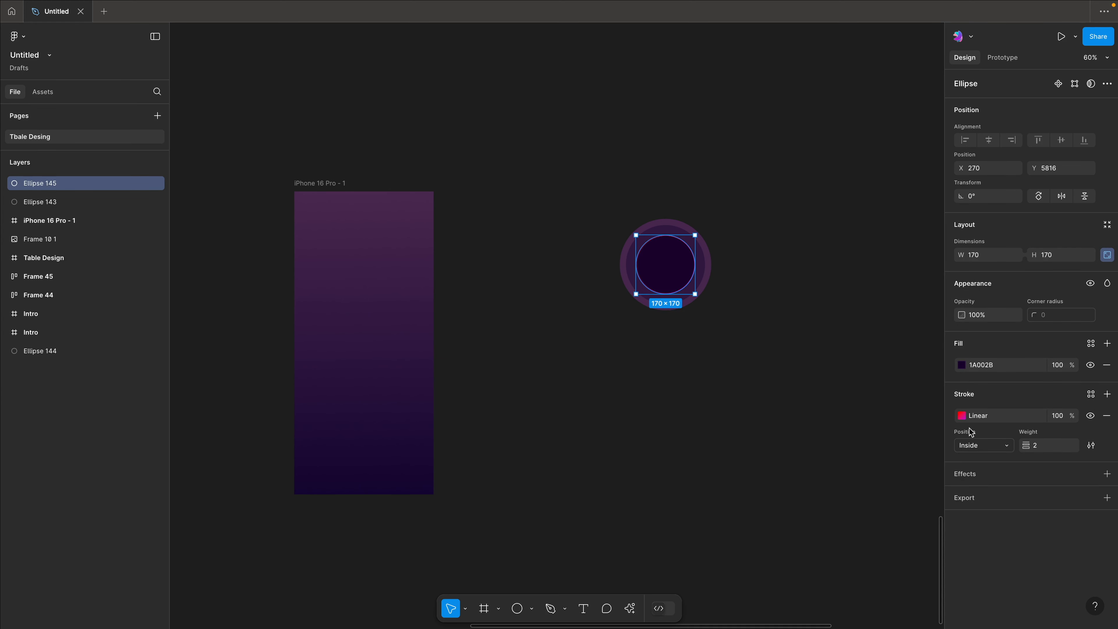
left_click(961, 415)
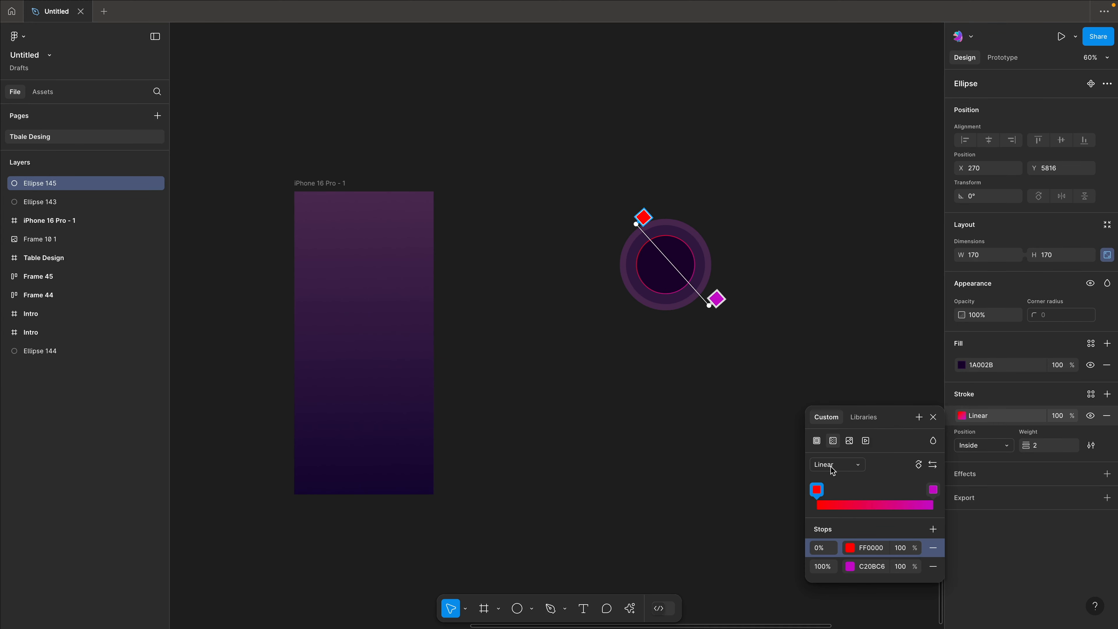
left_click(817, 490)
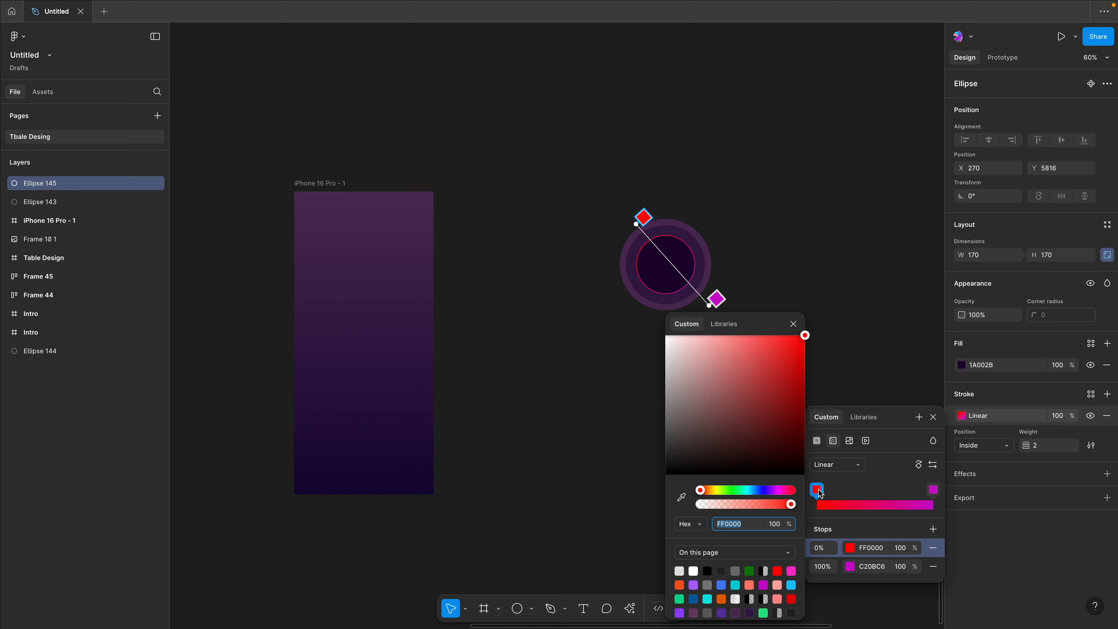
left_click(793, 324)
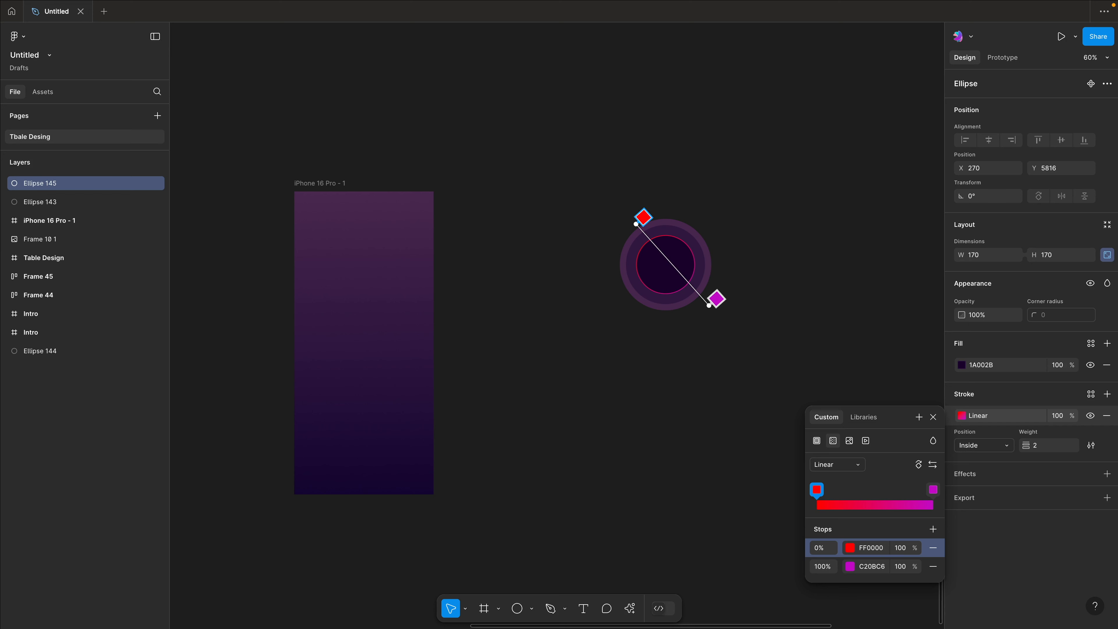
left_click(866, 547)
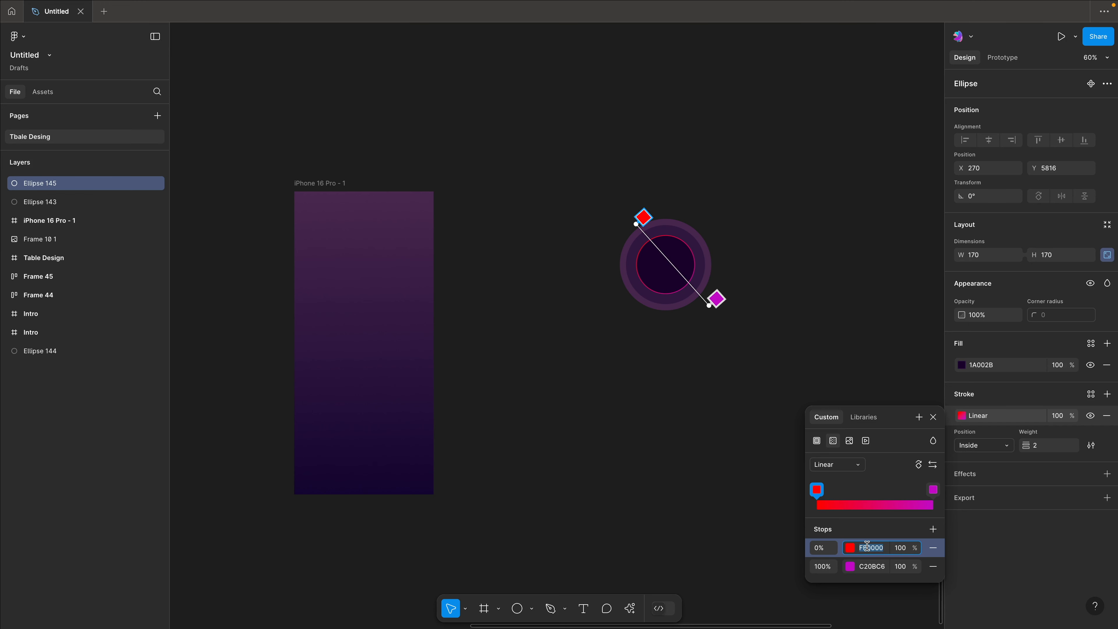
type("ED01D7")
key("Return")
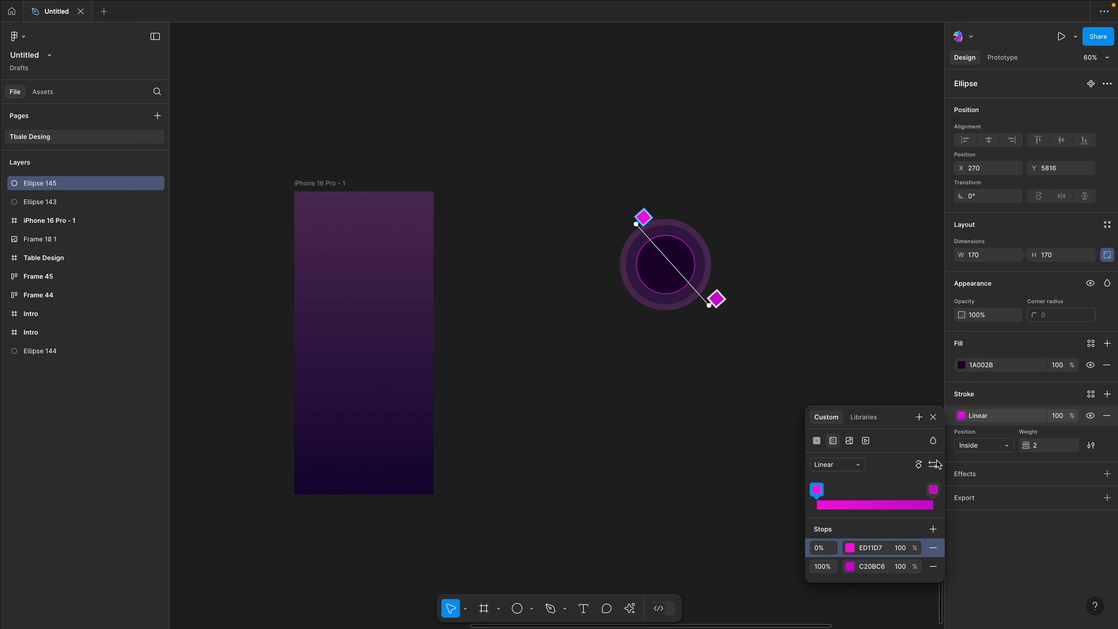
Set the 100% stop of the innermost circle's stroke gradient to 07008A
left_click(933, 490)
left_click(869, 567)
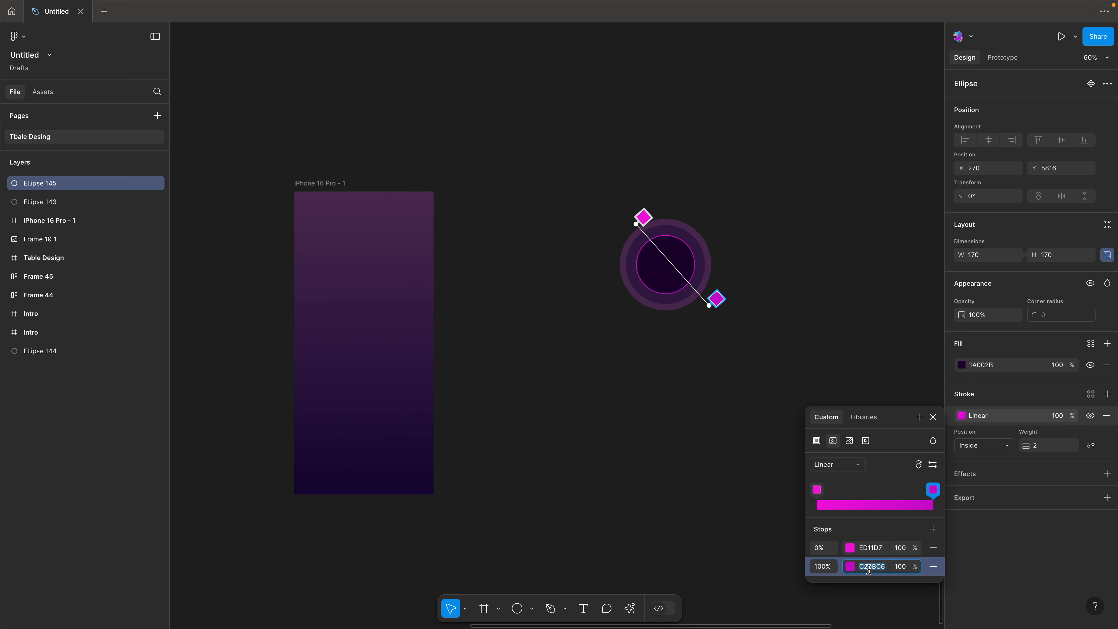
type("07008A")
key("Return")
left_click(687, 389)
left_click(783, 222)
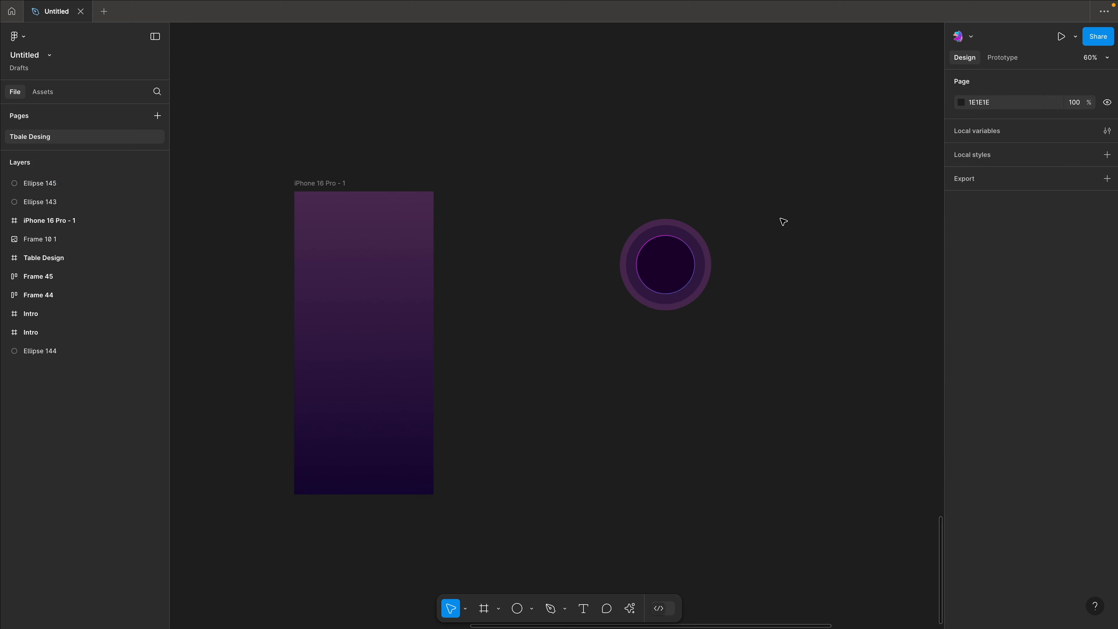
Change the middle circle's fill to the more saturated purple 321149
left_click(631, 258)
left_click(654, 258)
left_click(818, 206)
left_click(656, 228)
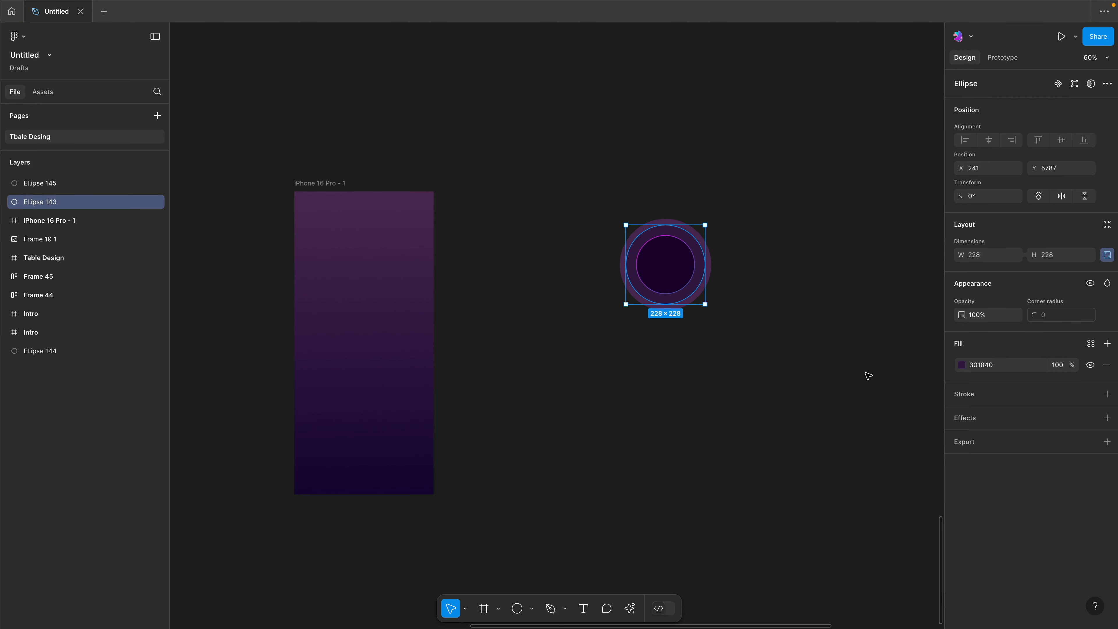
left_click(961, 368)
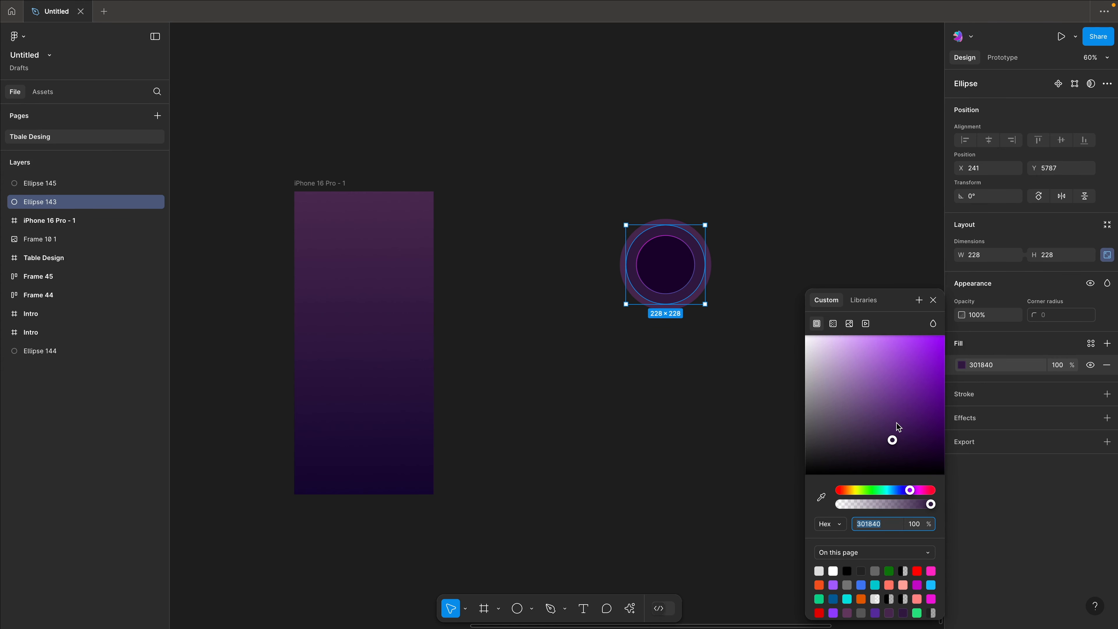
mouse_move(891, 435)
left_mouse_down()
mouse_move(917, 424)
mouse_move(914, 439)
mouse_move(873, 440)
mouse_move(869, 452)
mouse_move(867, 441)
mouse_move(936, 437)
mouse_move(907, 429)
left_mouse_up()
Give the outer circle a diagonal linear gradient fill from 64406B at 0% to 4A2E50 at 100%
left_click(648, 222)
left_click(647, 227)
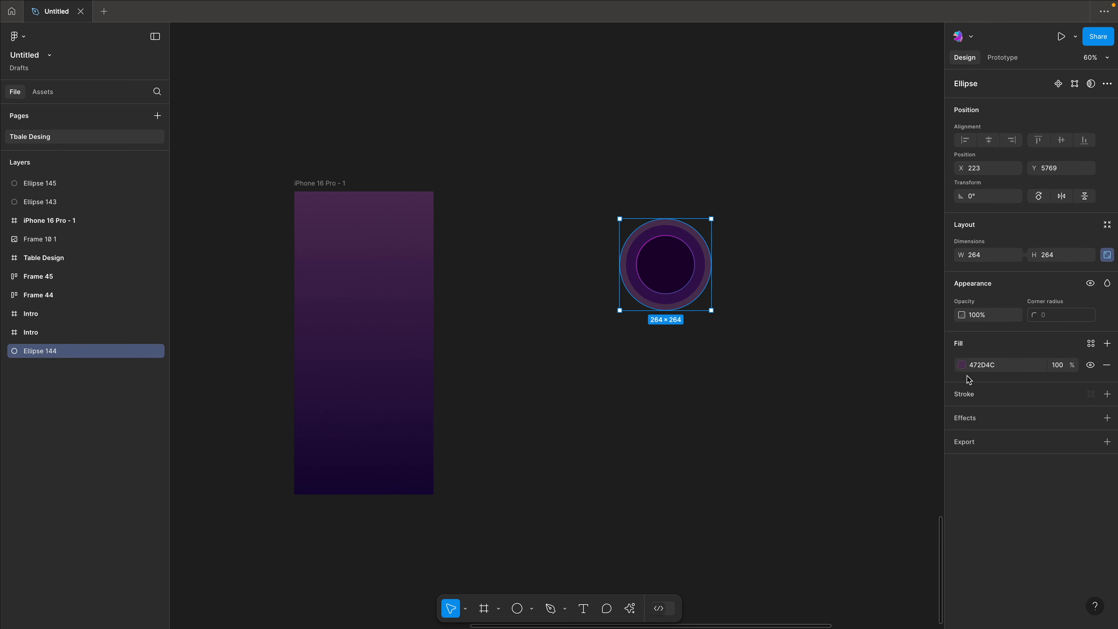
left_click(963, 365)
left_click(832, 323)
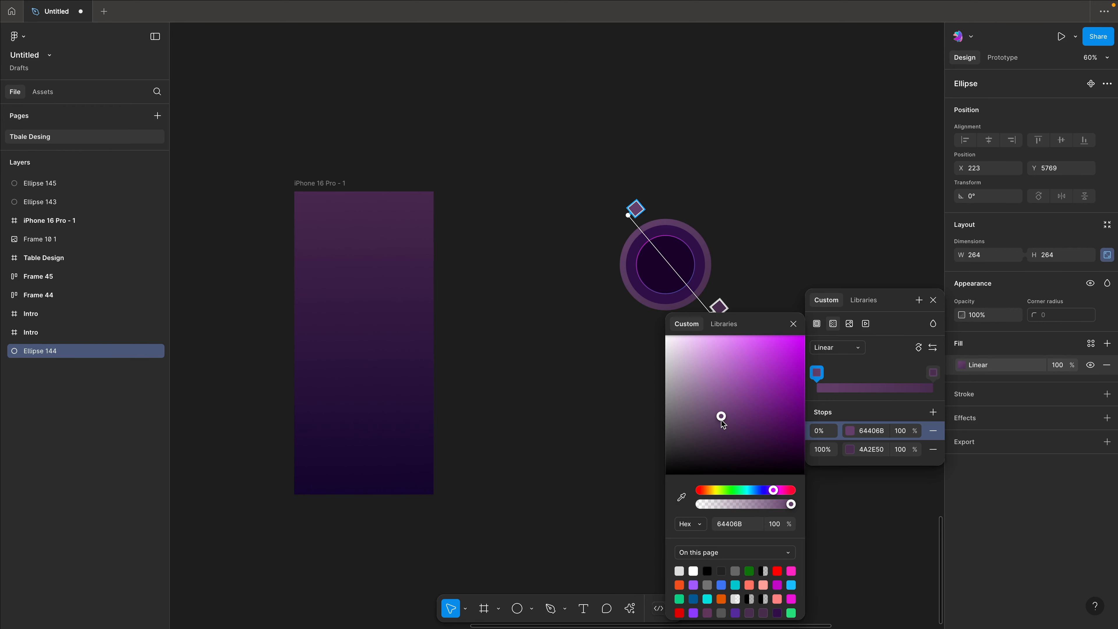
key("Escape")
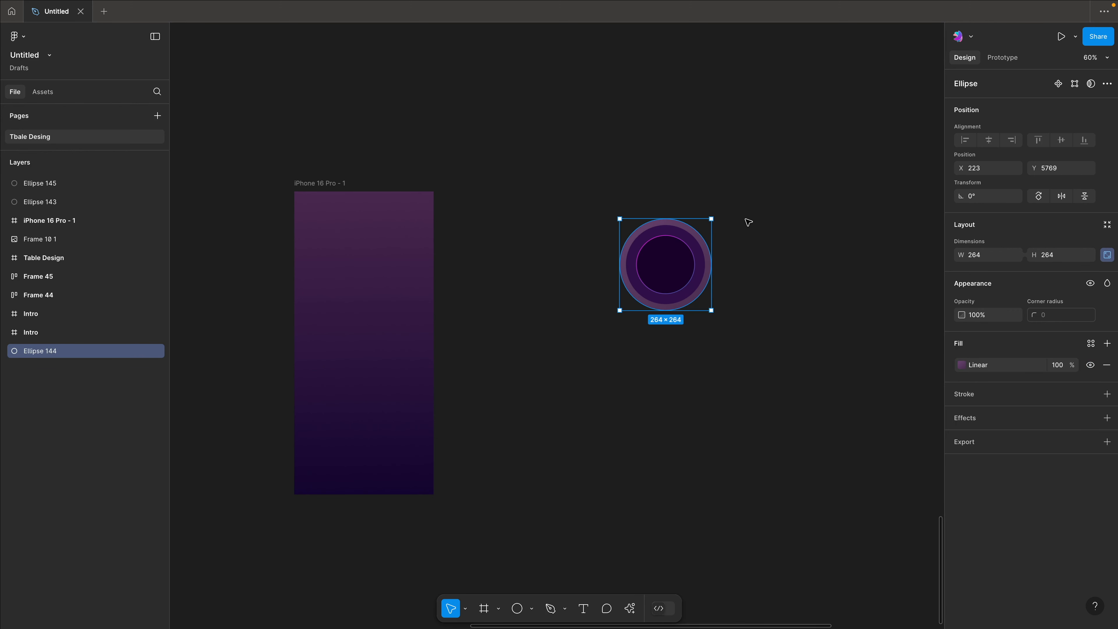
Change the middle circle's fill to a linear gradient running diagonally from its upper left to its lower right
left_click(701, 253)
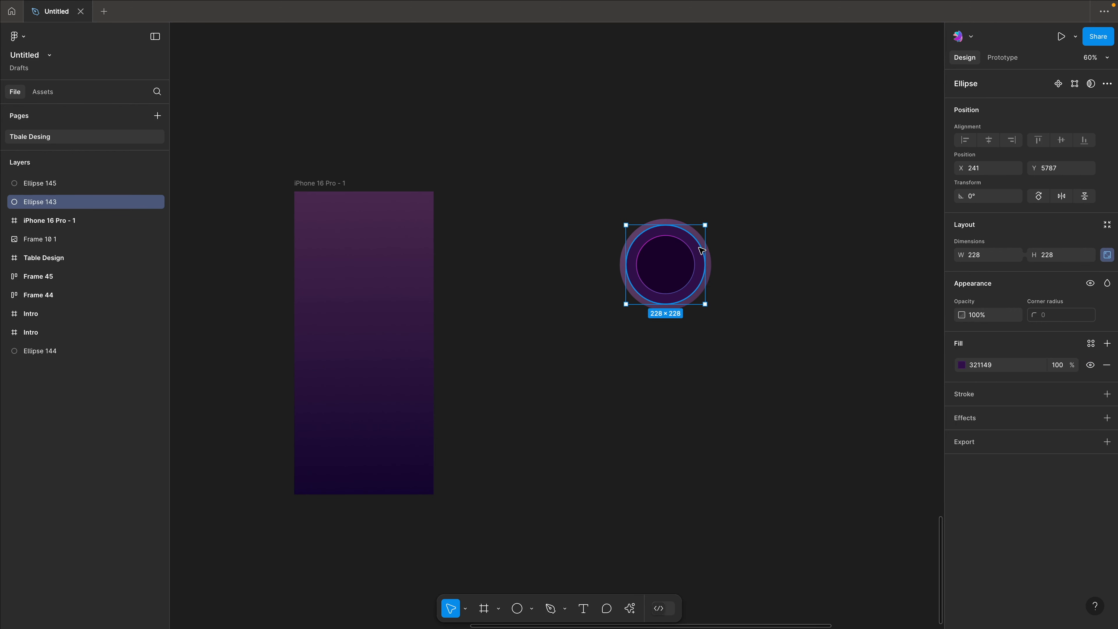
left_click(961, 366)
left_click(832, 323)
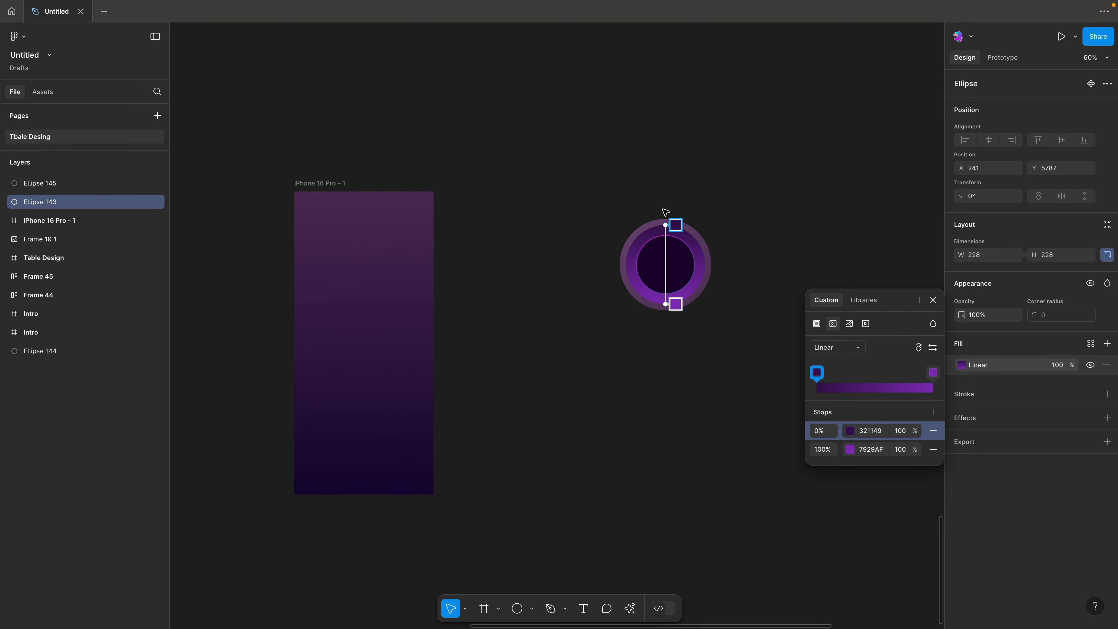
left_click_drag(666, 224, 631, 209)
left_click_drag(667, 303, 710, 308)
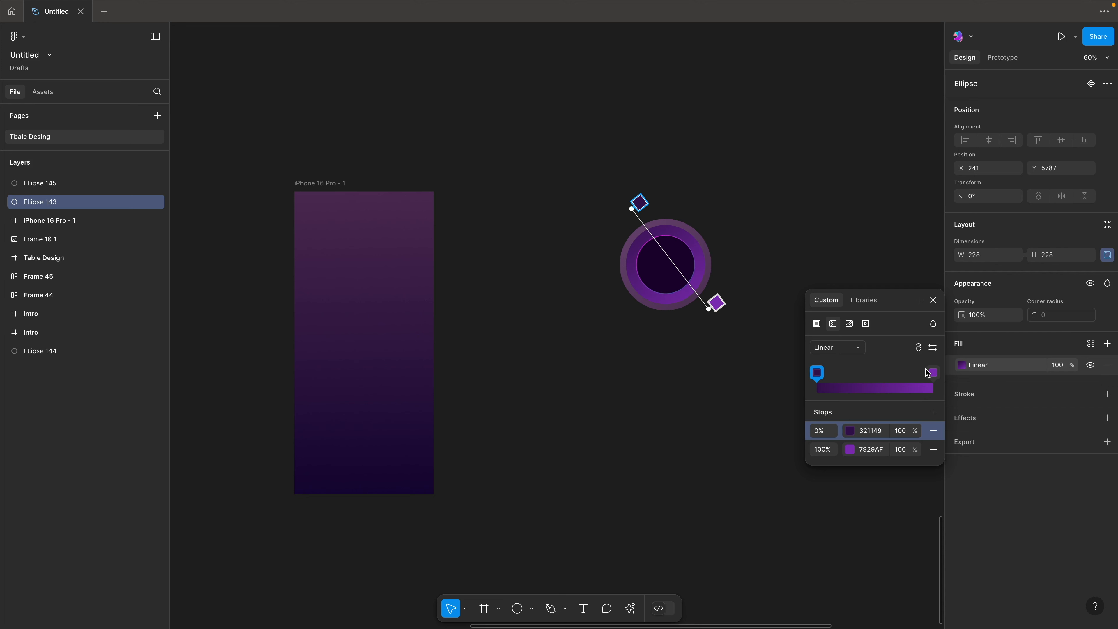
Darken the 100% stop of the middle circle's fill gradient to 2B0346 and make the 0% stop a brighter purple
left_click(932, 373)
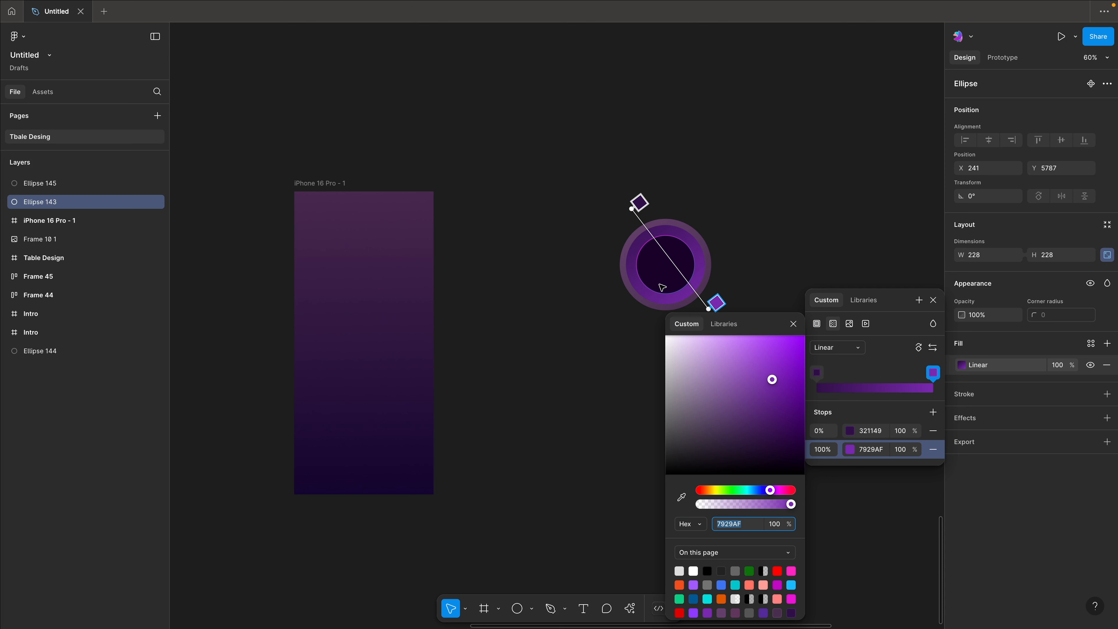
left_click_drag(772, 379, 807, 452)
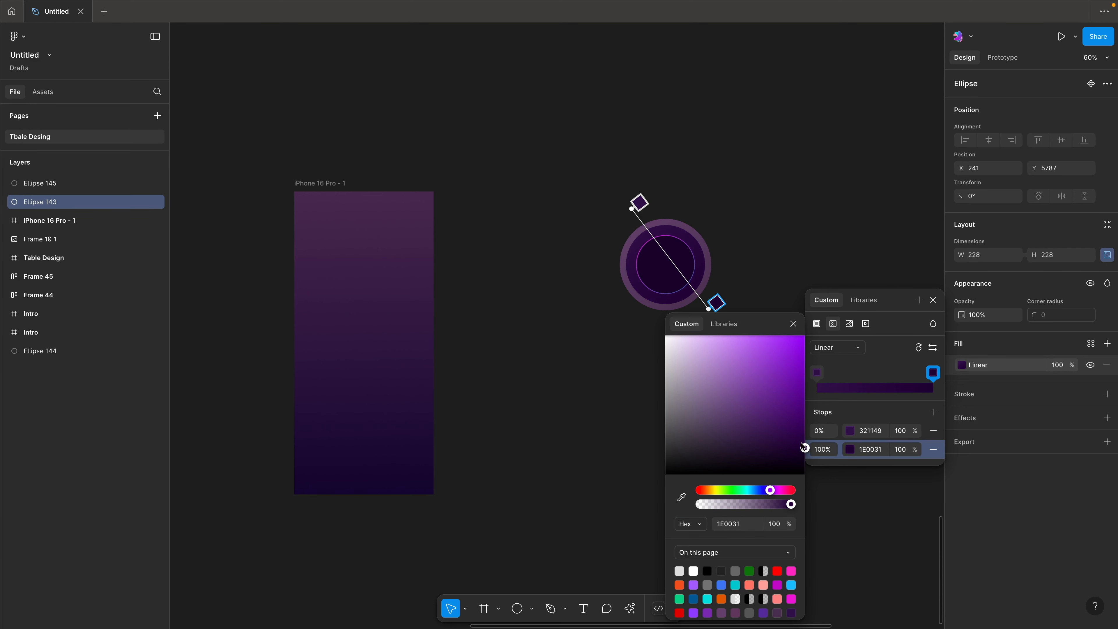
mouse_move(805, 449)
left_mouse_down()
mouse_move(798, 427)
mouse_move(799, 436)
left_mouse_up()
left_click(638, 203)
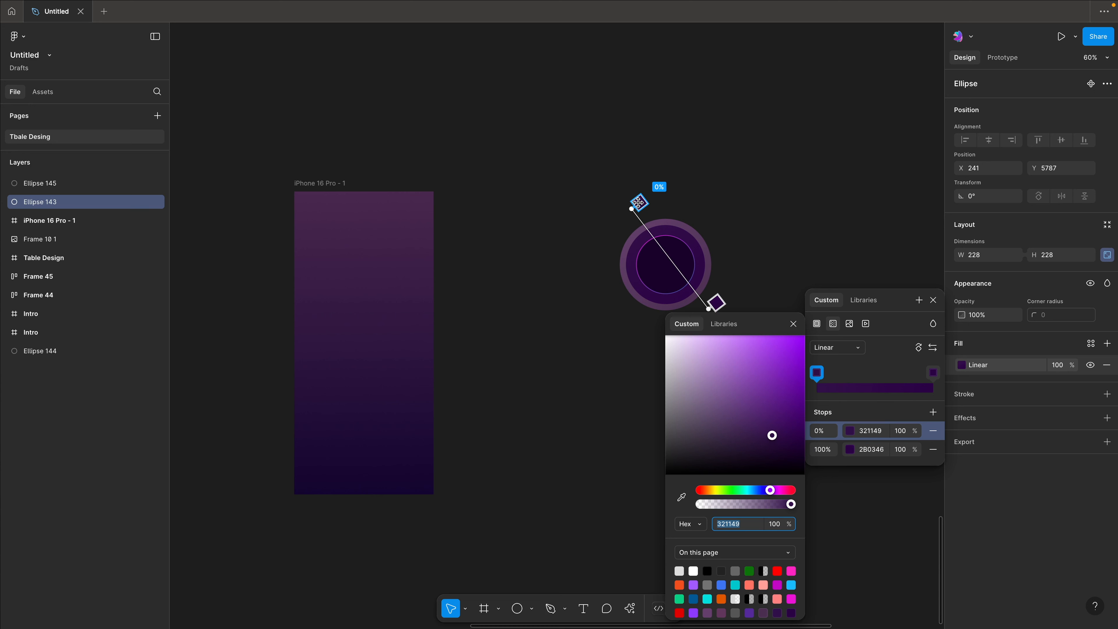
left_click_drag(779, 437, 773, 417)
left_click(736, 200)
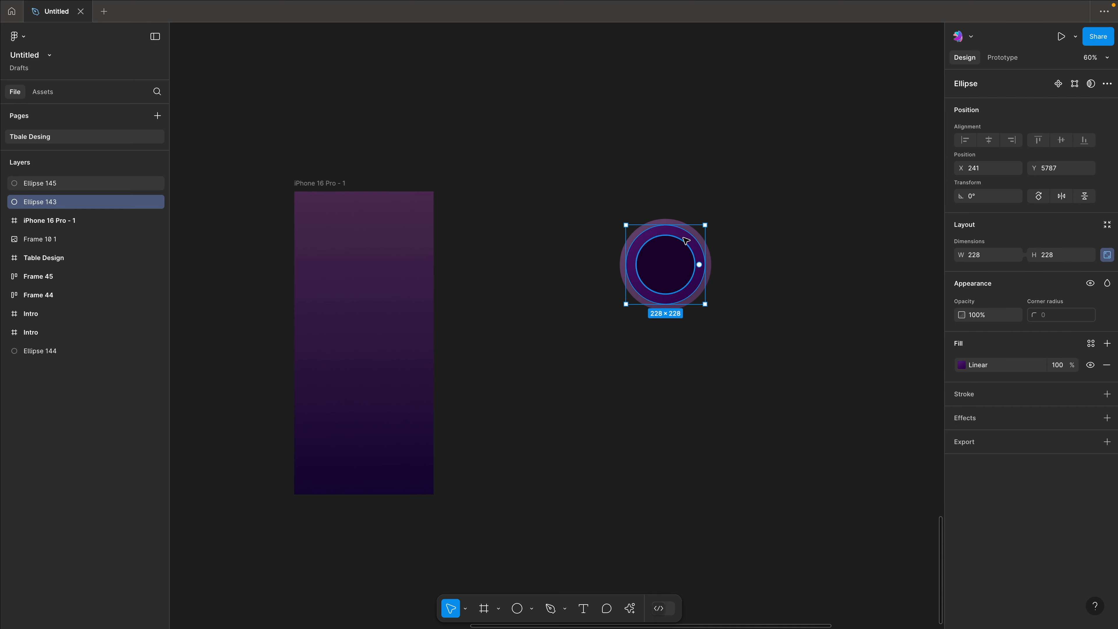
Add an inner shadow to the middle circle with a Y offset of 10 and a blur larger than the default
left_click(963, 419)
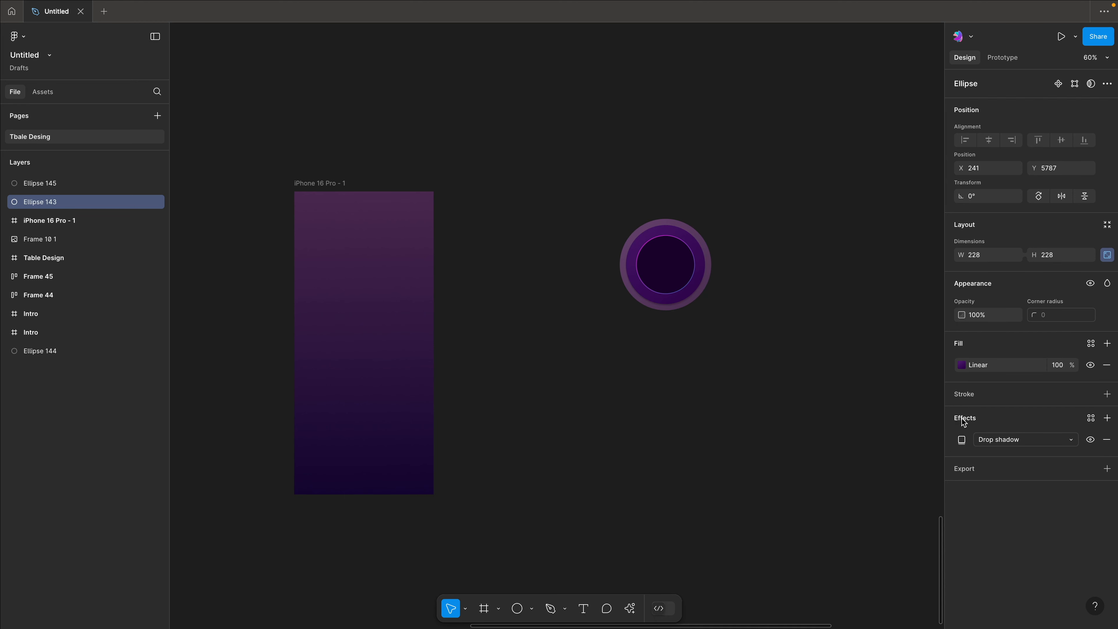
left_click(992, 440)
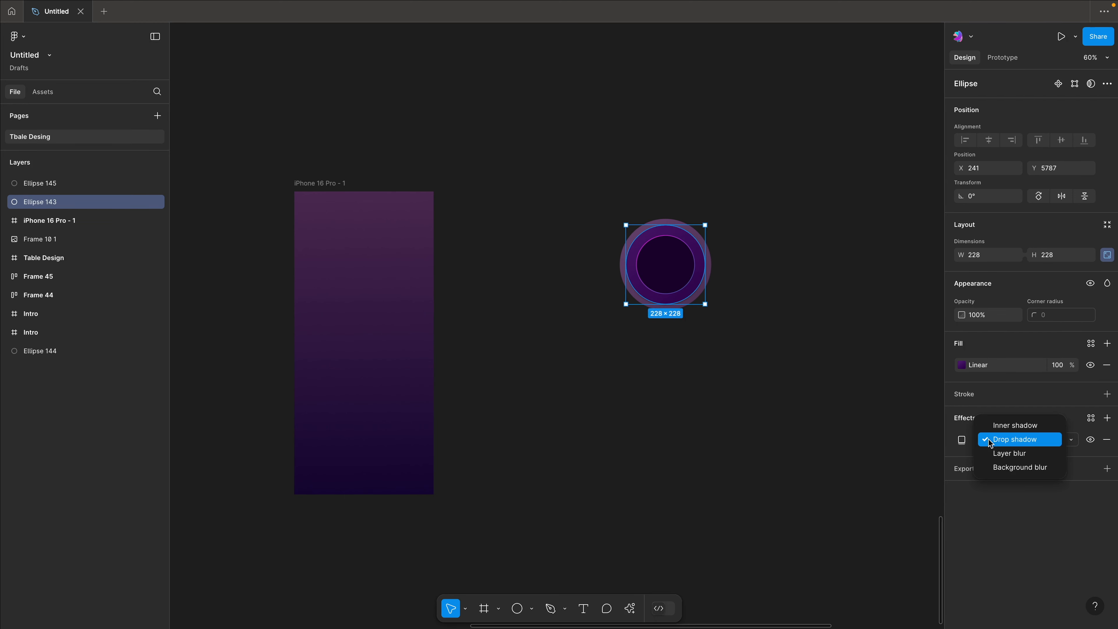
left_click(1002, 428)
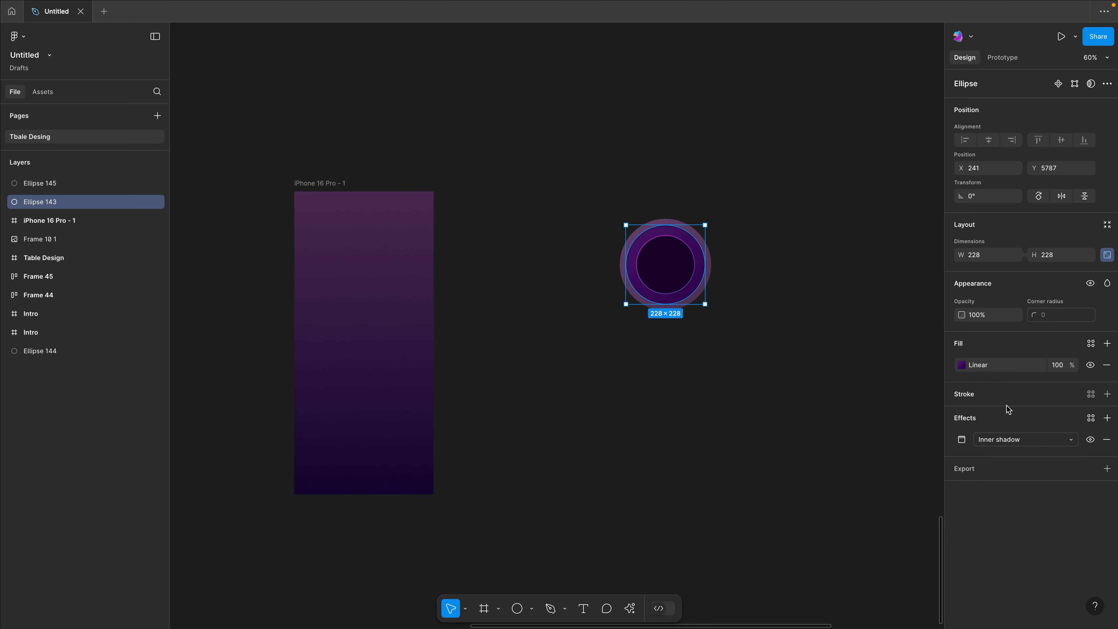
left_click(961, 439)
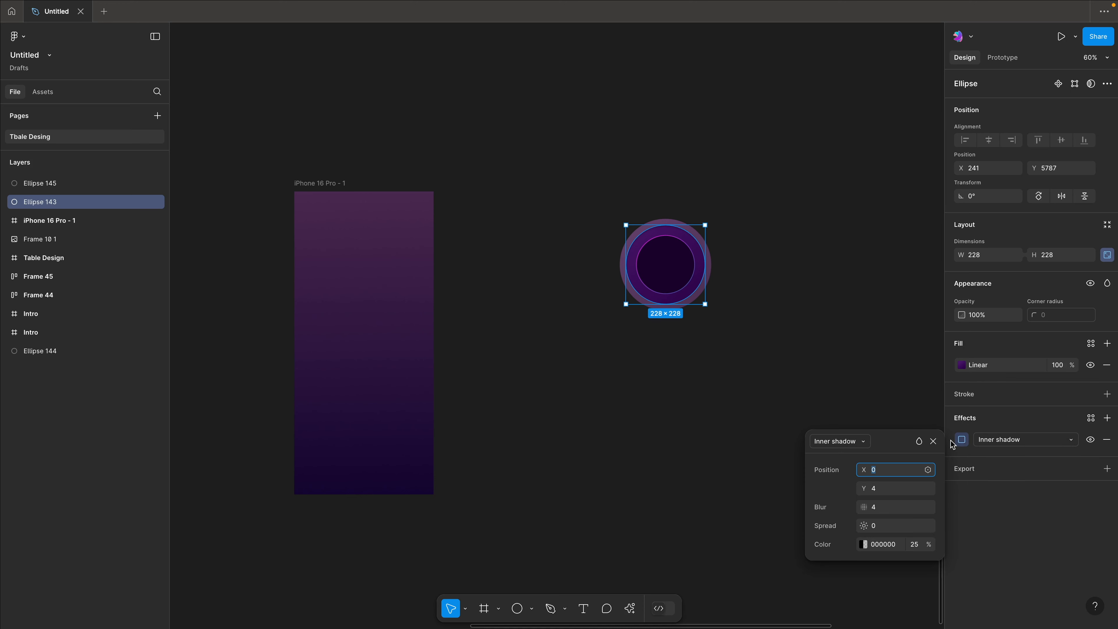
left_click_drag(863, 488, 878, 489)
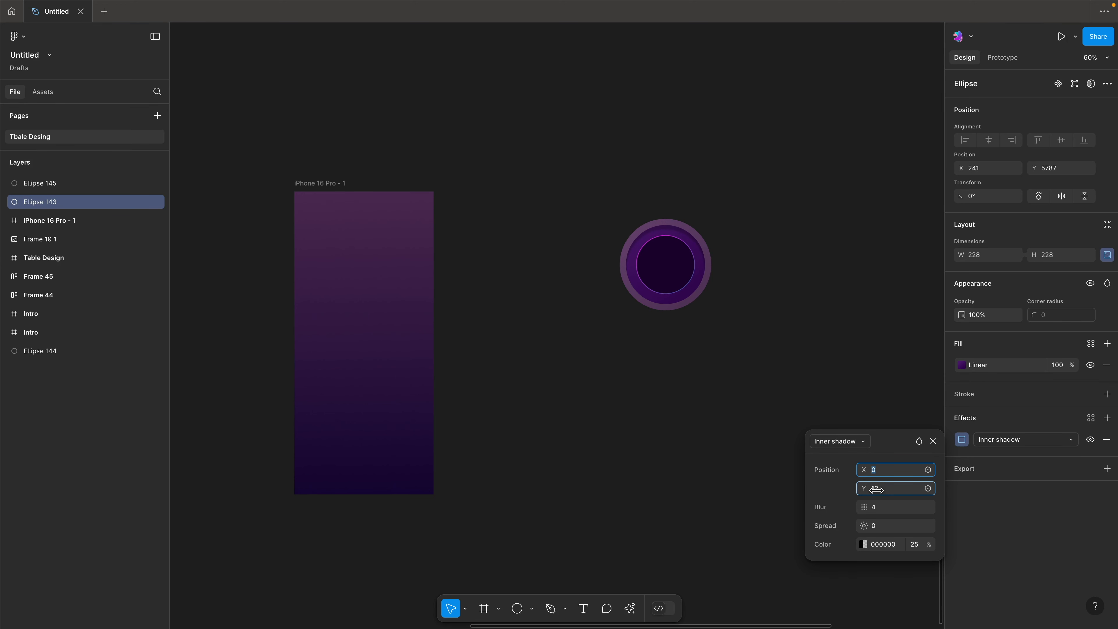
left_click_drag(870, 507, 913, 507)
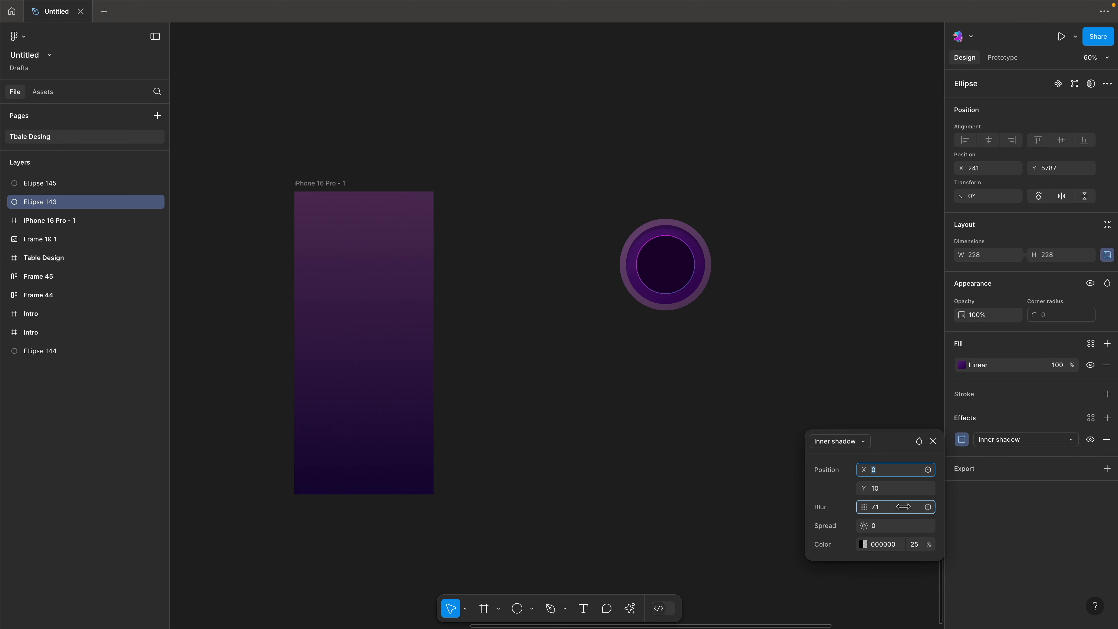
left_click(769, 338)
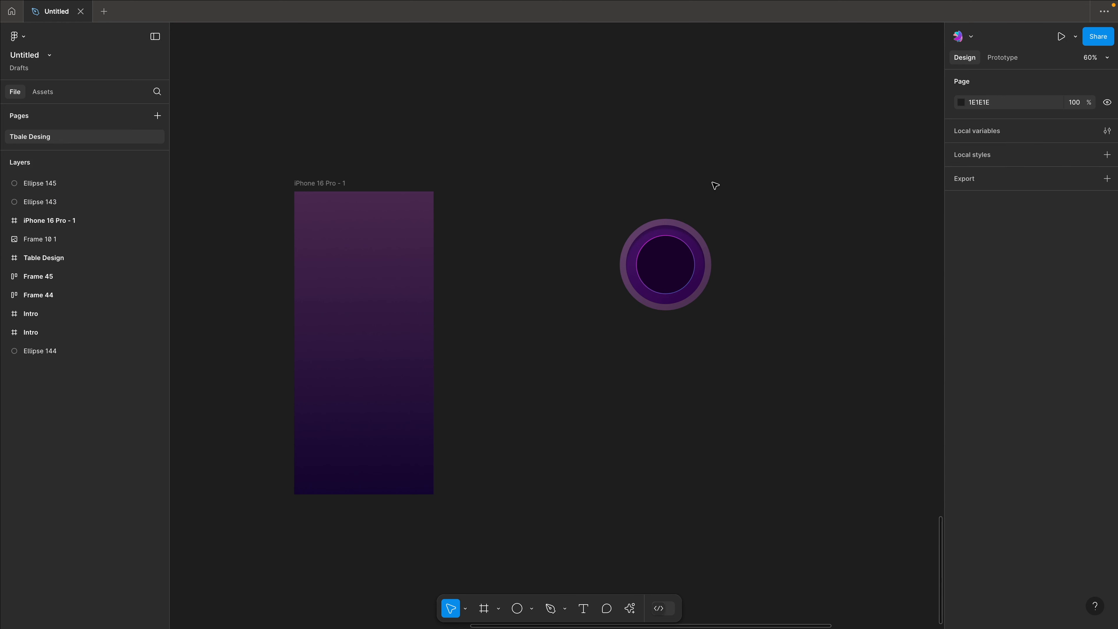
Move the dark inner circle out of the concentric graphic to the empty canvas at its upper left
left_click_drag(662, 264, 547, 194)
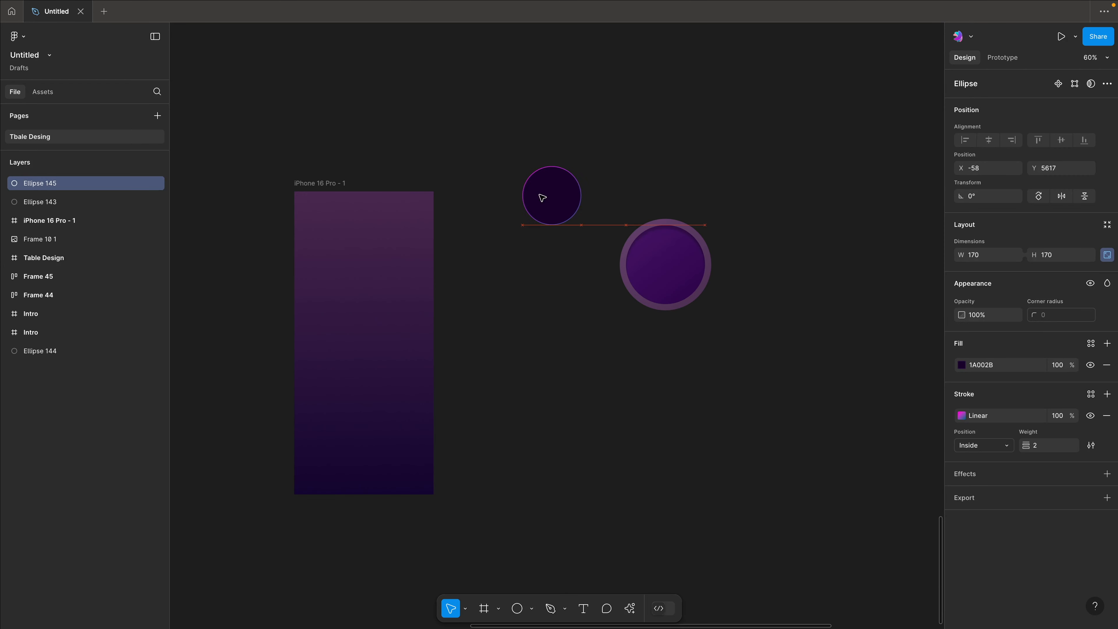
left_click(605, 165)
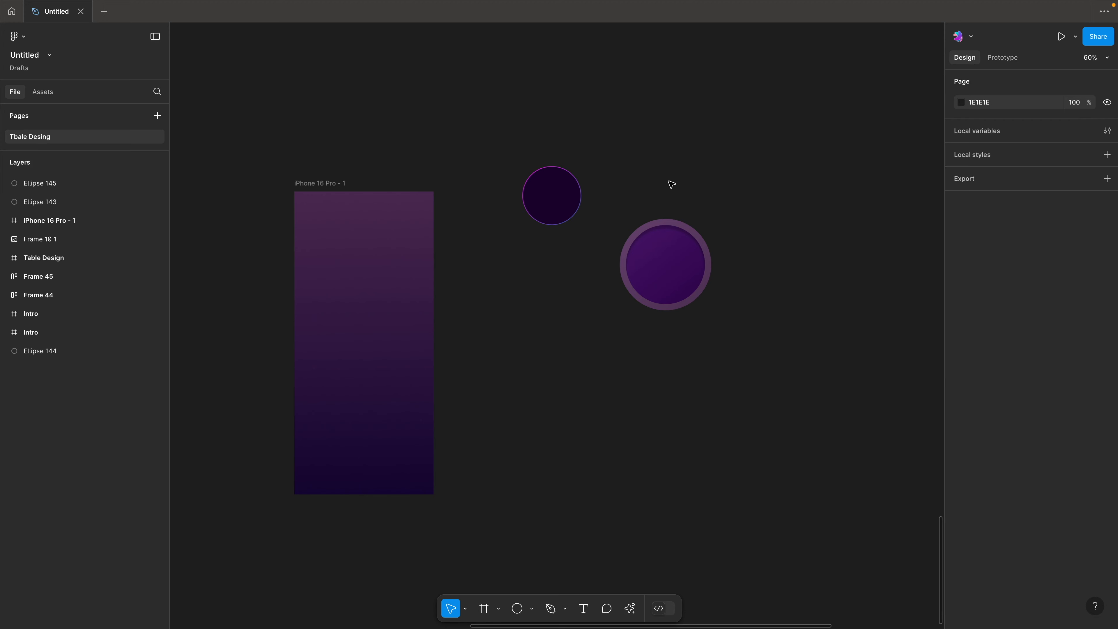
scroll(730, 209, "up", 5)
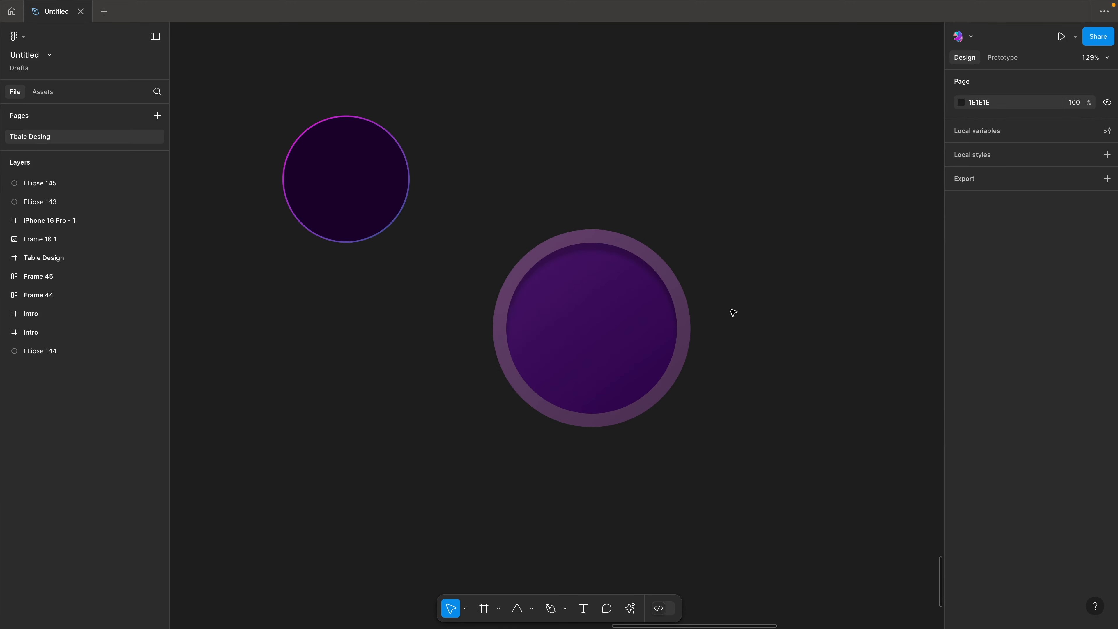
Copy the 228 × 228 middle circle and place the duplicate on the empty canvas to the right of the graphic
left_click(618, 320)
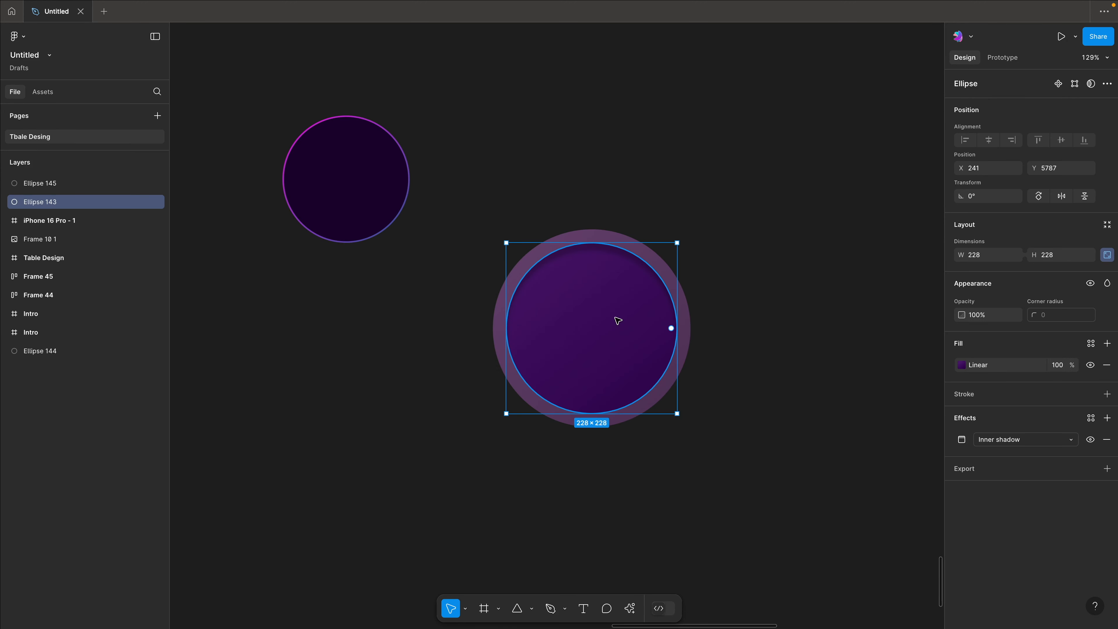
left_click(732, 318)
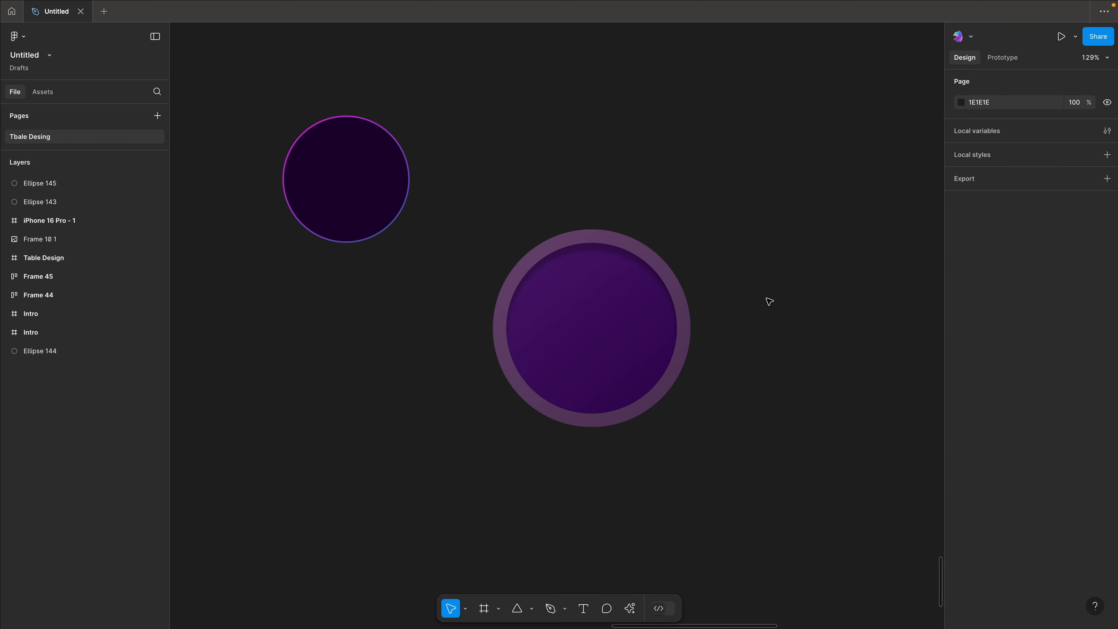
scroll(770, 300, "right", 10)
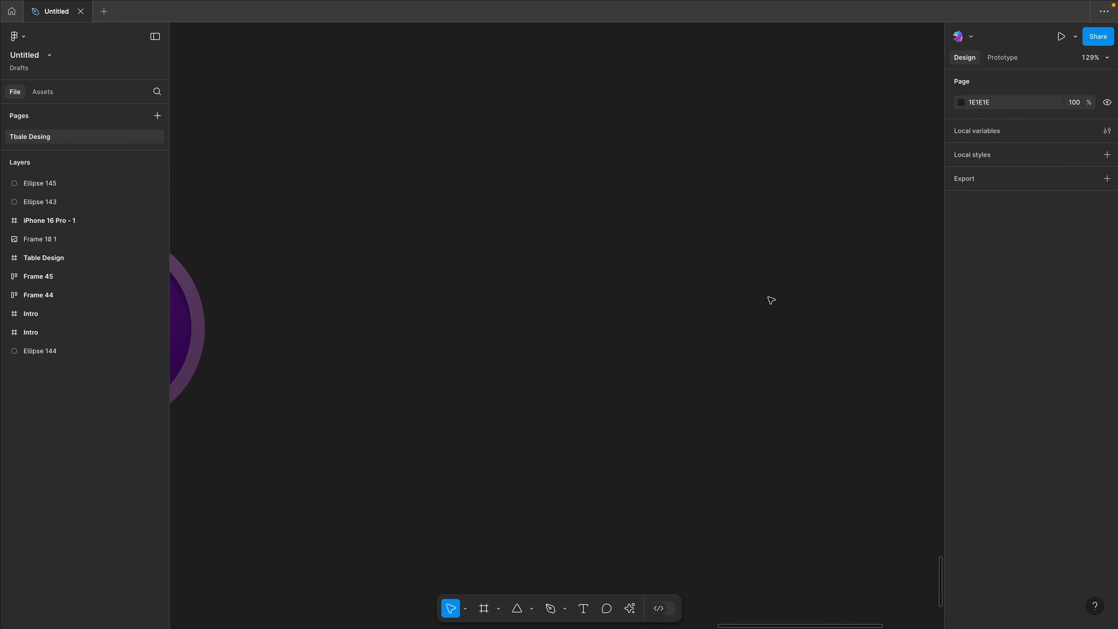
key("ctrl+v")
left_click_drag(357, 299, 673, 305)
left_click(630, 201)
left_click(642, 281)
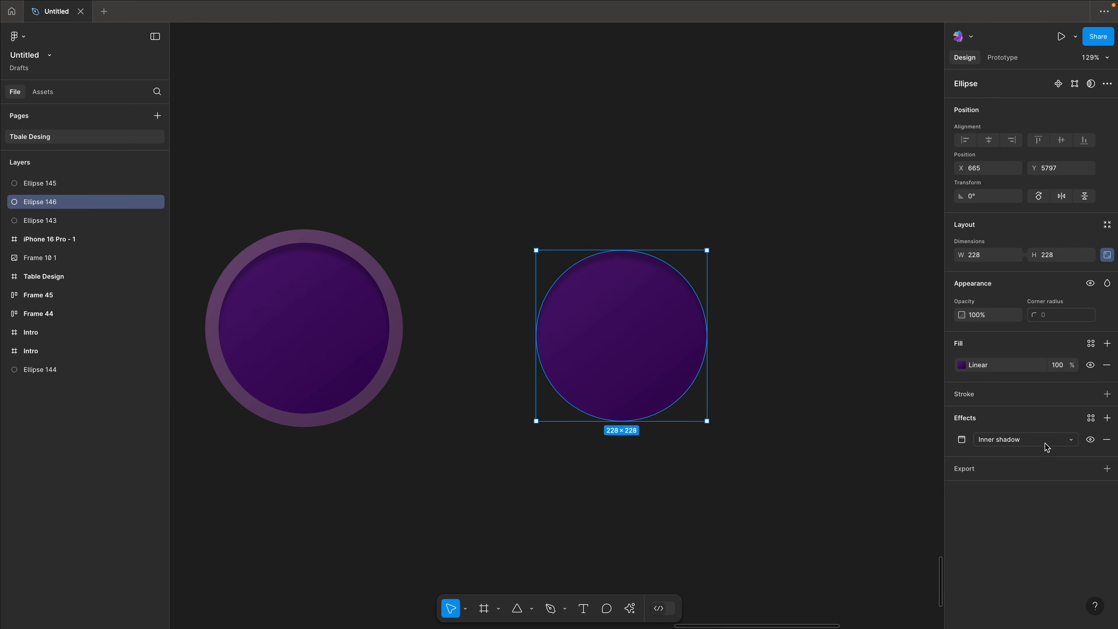
Remove the inner shadow effect from the copied circle
left_click(740, 316)
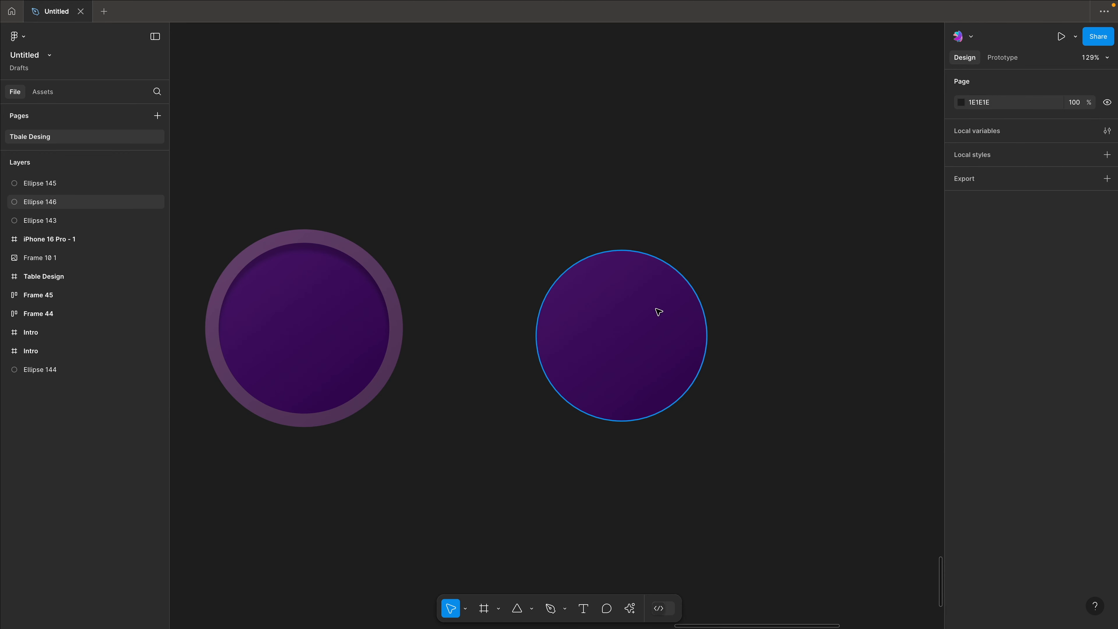
left_click(600, 305)
left_click(711, 243)
left_click(655, 317)
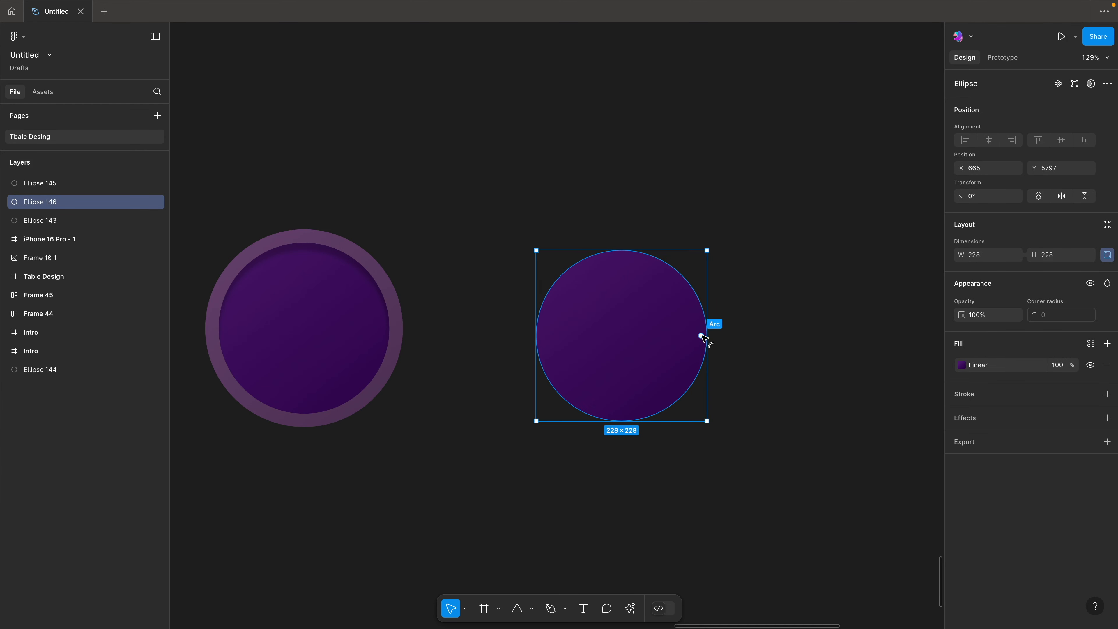
Cut the copied circle down to an arc segment with a 12.5% sweep and an inner ratio of about 63.77%
left_click_drag(703, 337, 681, 393)
left_click(746, 337)
left_click(667, 348)
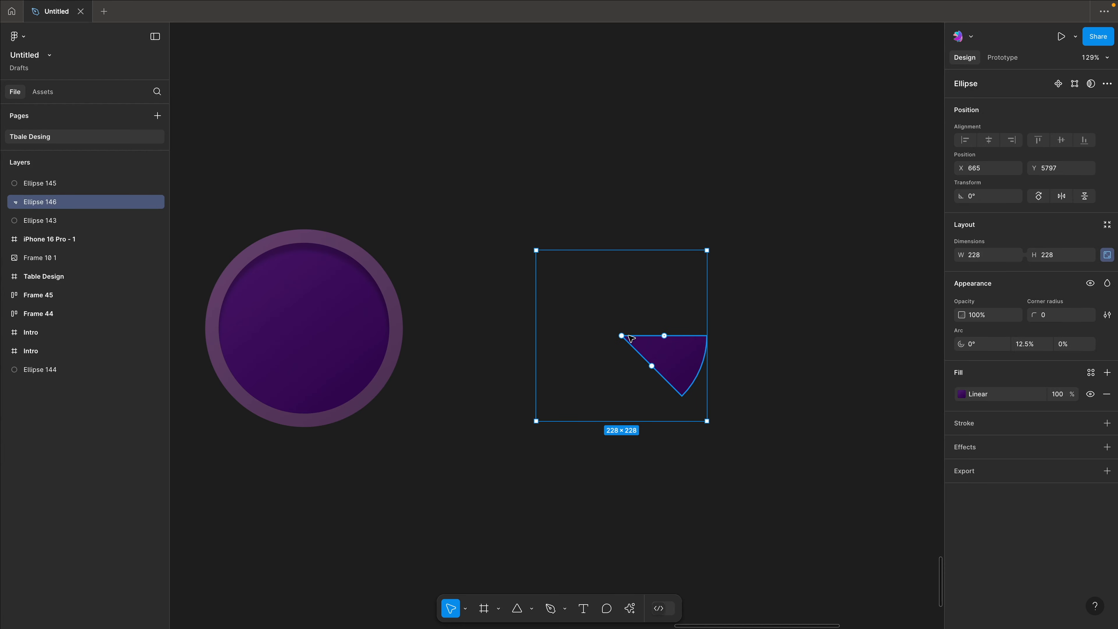
left_click_drag(622, 336, 669, 369)
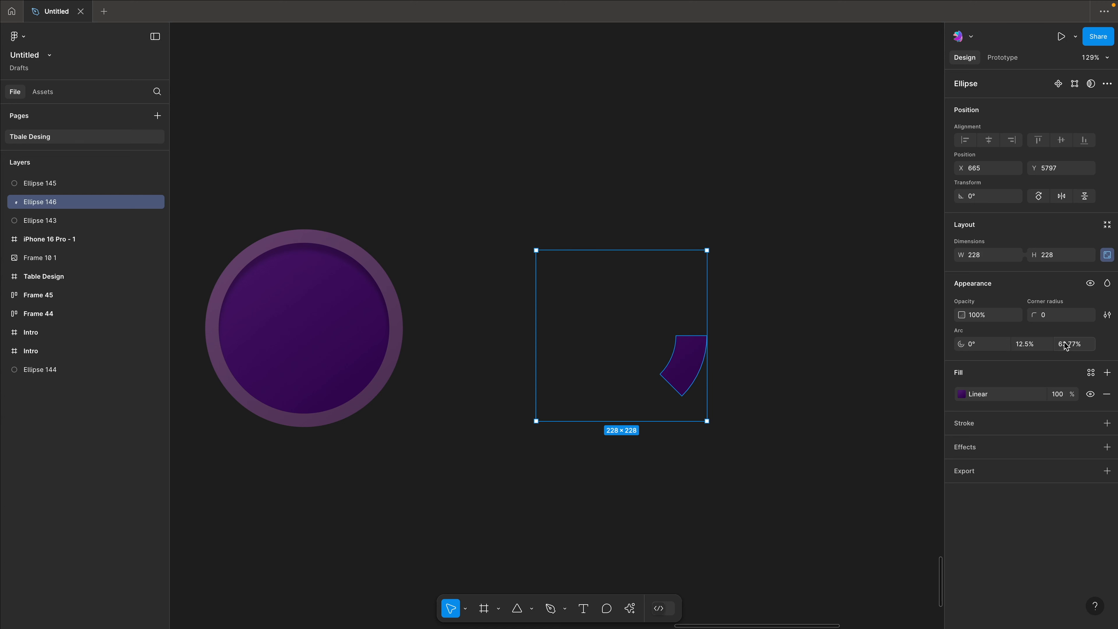
Round the arc segment's corners with a radius of 10 and rotate it to 30°
left_click(1051, 318)
key("Return")
left_click(770, 354)
left_click(686, 363)
mouse_move(711, 244)
left_mouse_down()
mouse_move(544, 227)
mouse_move(502, 392)
mouse_move(767, 457)
mouse_move(655, 249)
mouse_move(631, 244)
left_mouse_up()
Brighten the arc segment's gradient fill, using AD31FF at 0% and 7413B5 at 100%
left_click(962, 394)
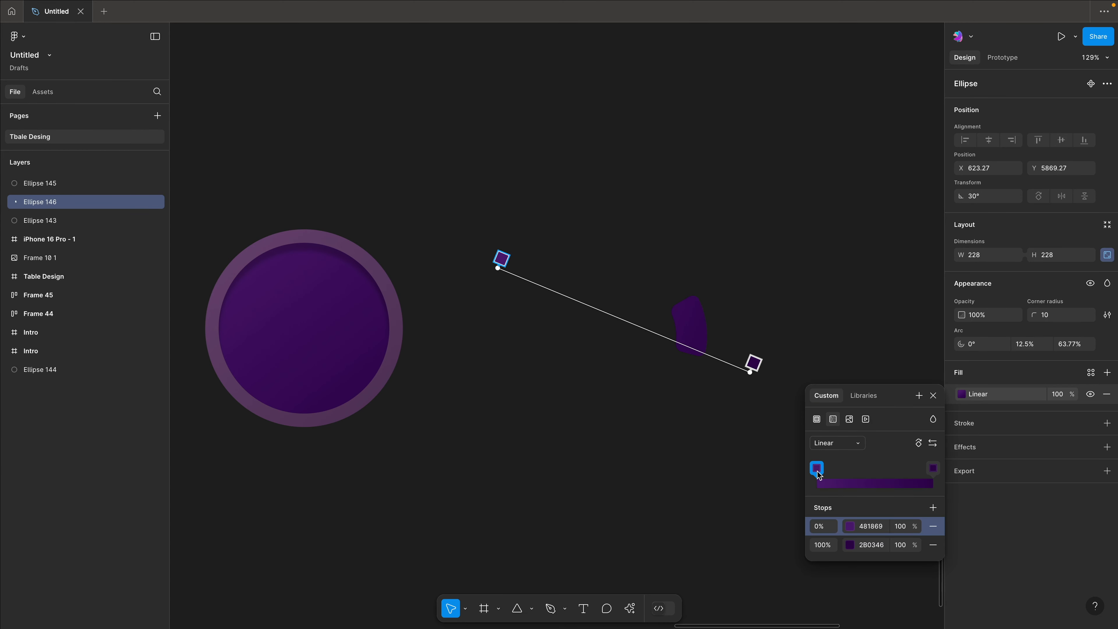
left_click(850, 526)
left_click_drag(774, 423, 771, 318)
left_click(762, 272)
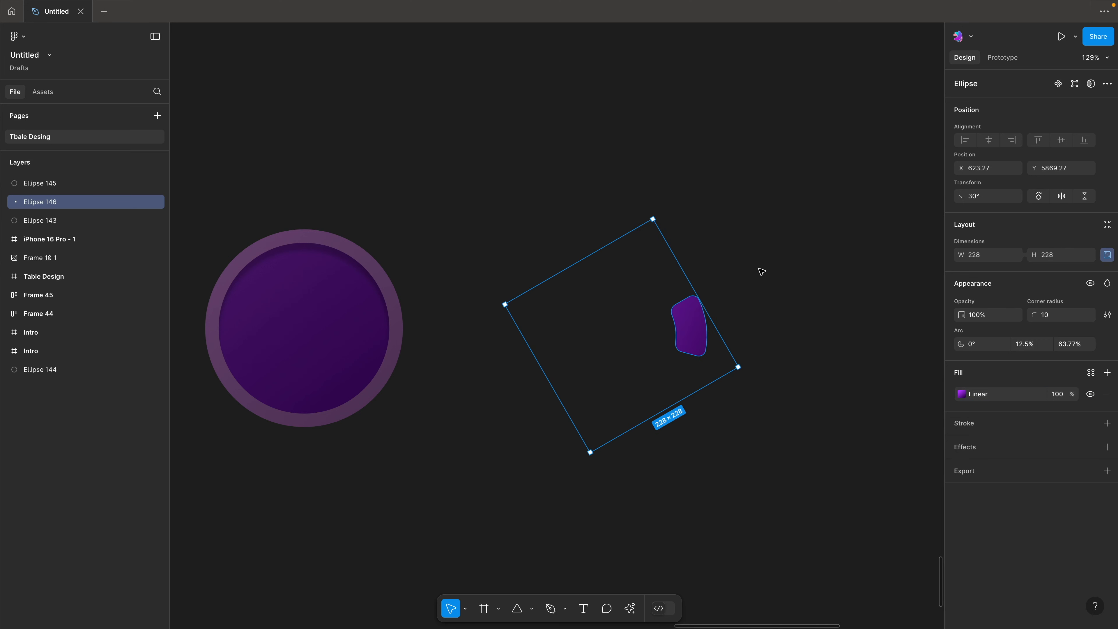
left_click(963, 395)
left_click(933, 467)
left_click(933, 468)
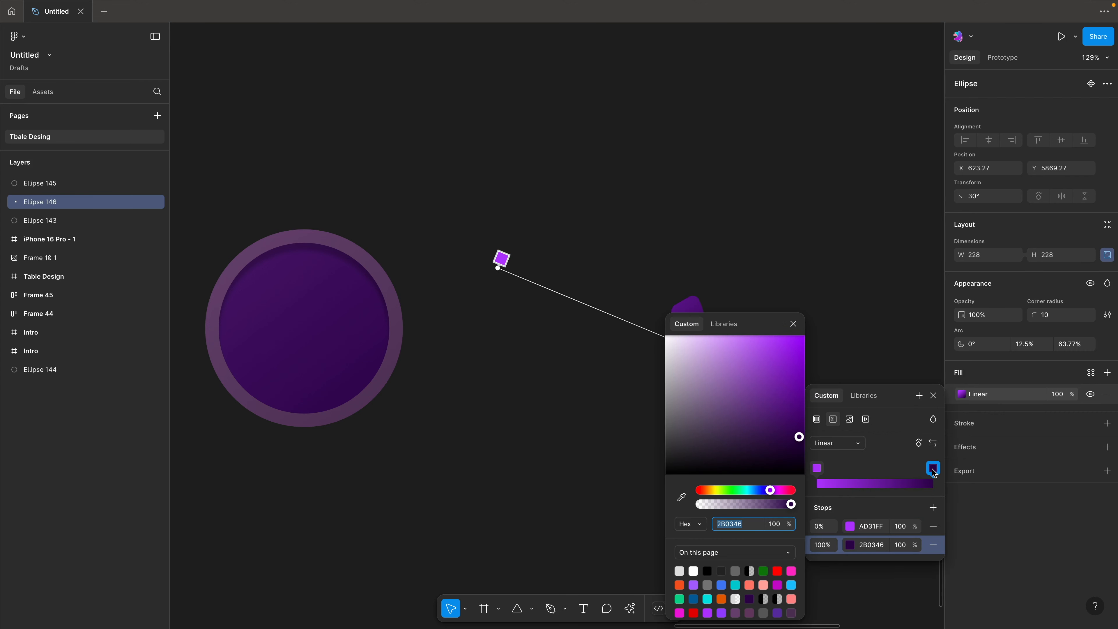
left_click(762, 278)
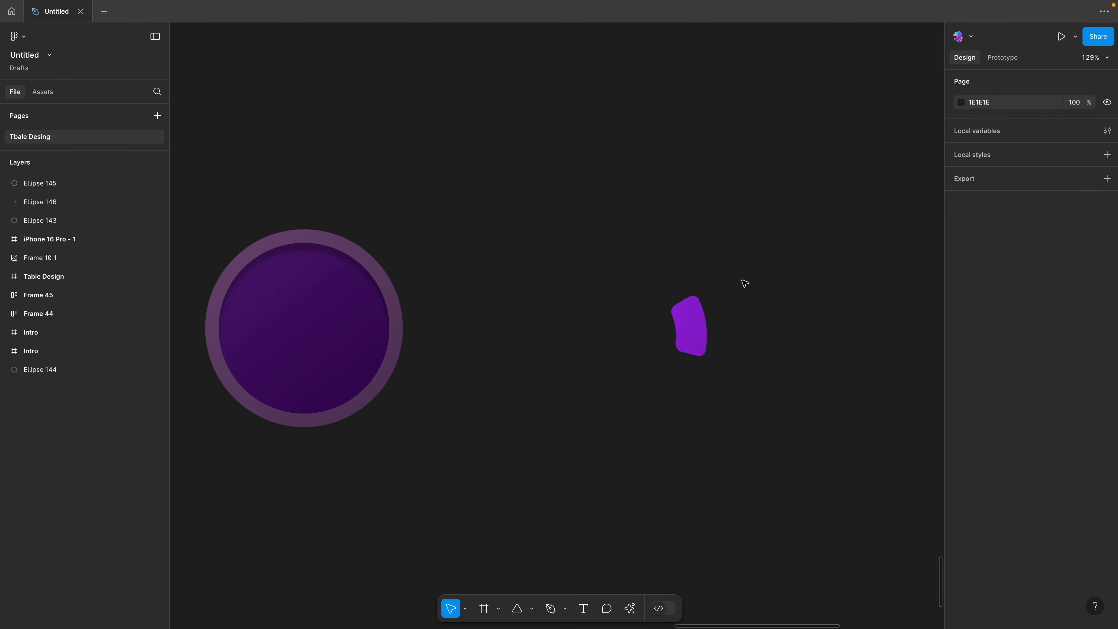
Change the arc segment's fill to the solid light purple AA75CD
left_click(704, 310)
left_click(960, 395)
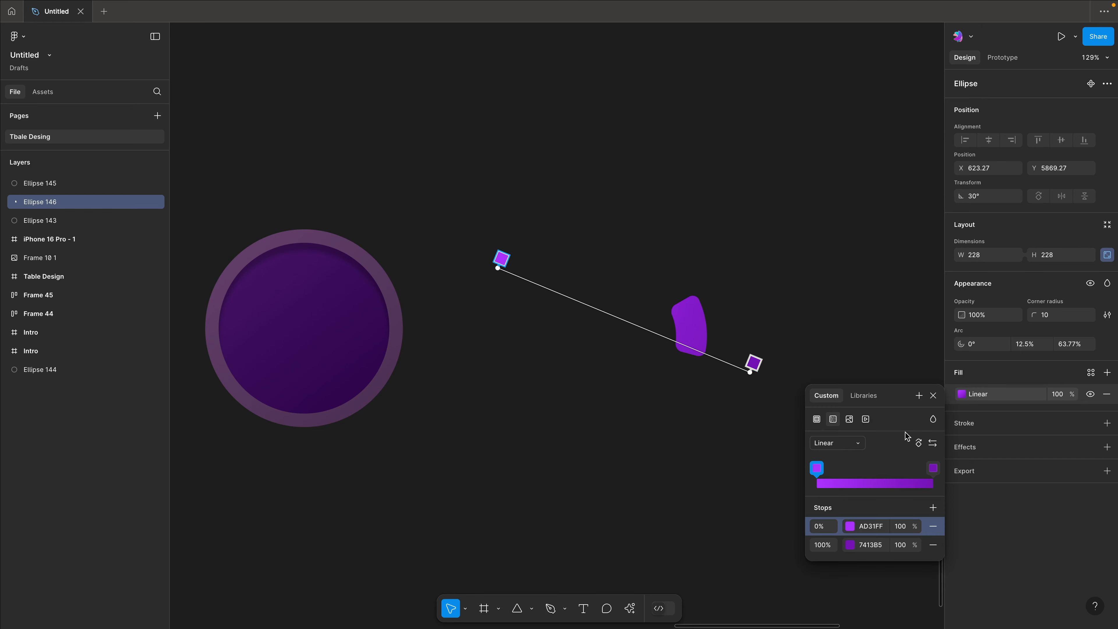
left_click(816, 419)
left_click_drag(845, 458, 865, 366)
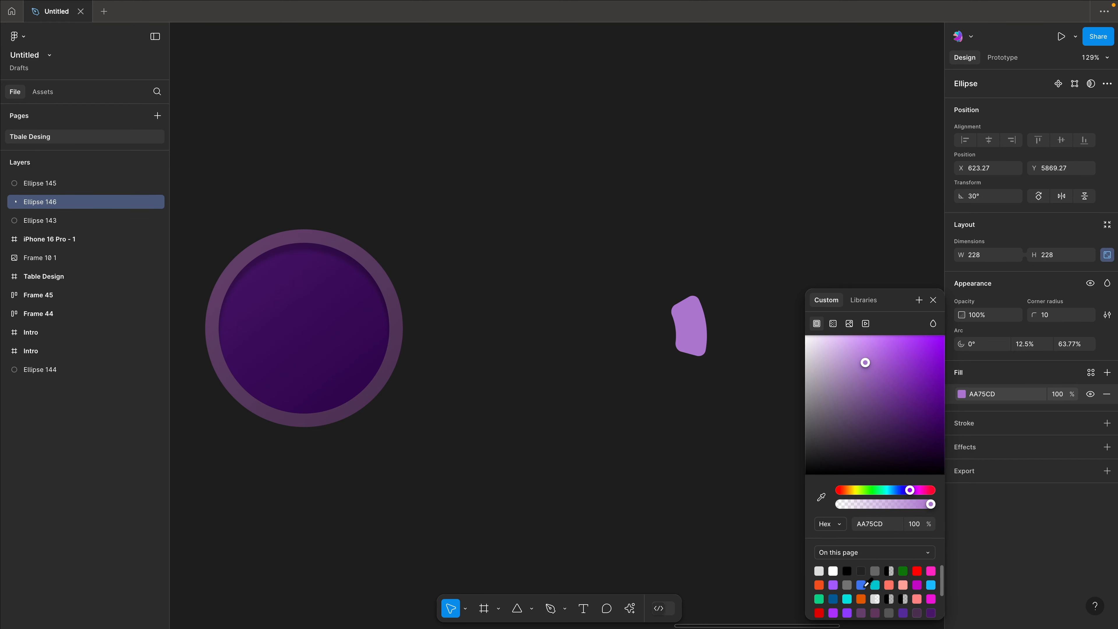
left_click(766, 426)
left_click(700, 319)
left_click(728, 270)
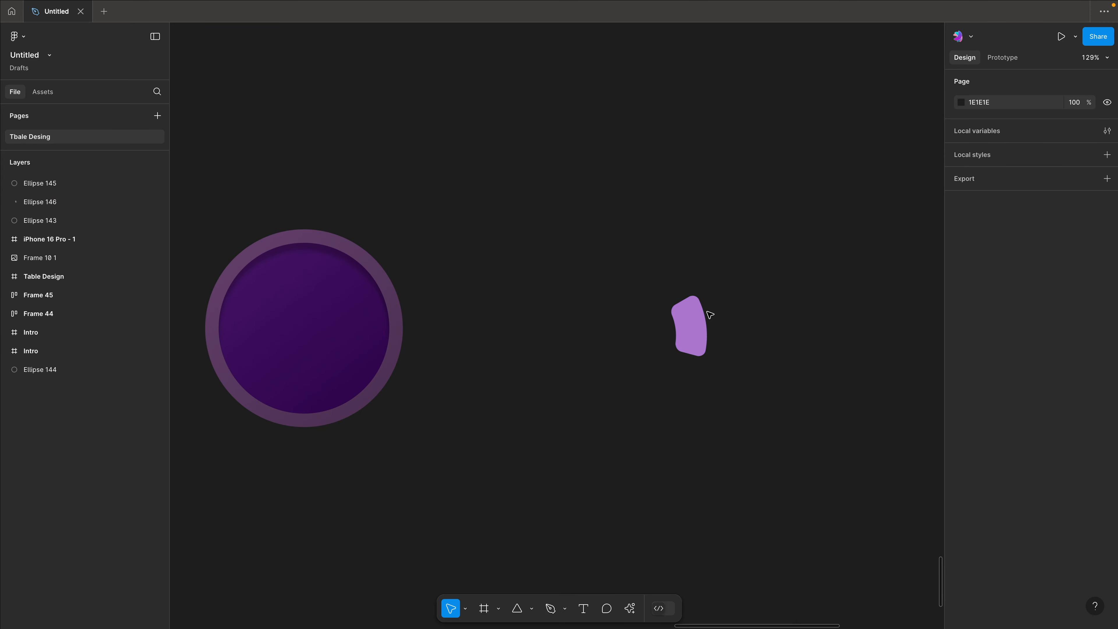
Rotate the arc segment to 94.4° and place it on the empty canvas to the right of the circle graphic
left_click_drag(700, 318, 374, 297)
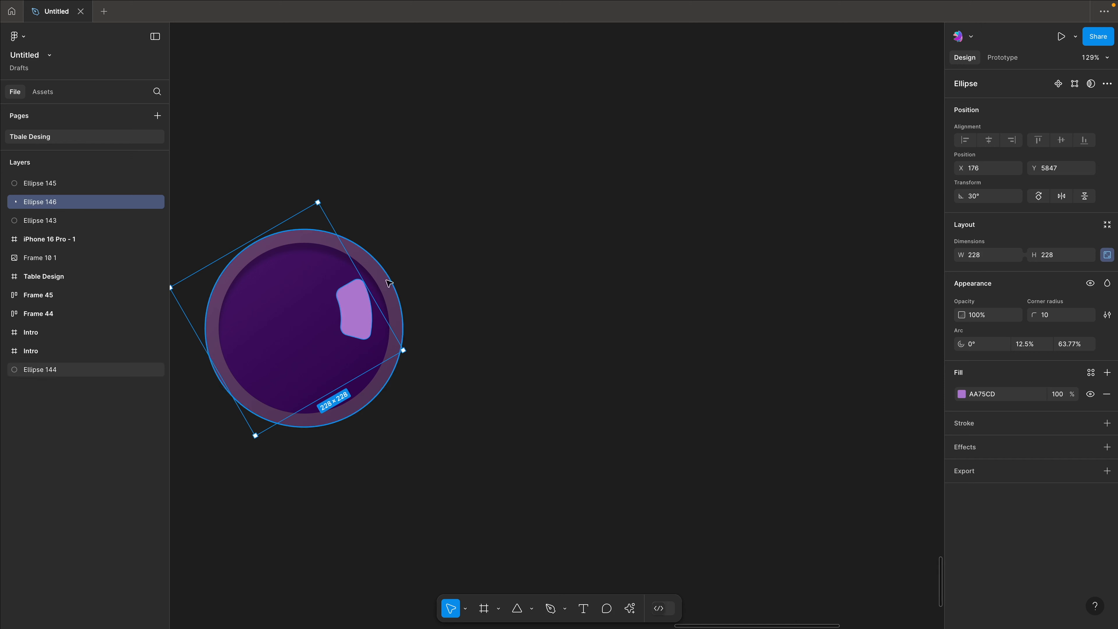
left_click_drag(406, 351, 376, 220)
left_click_drag(322, 252, 671, 353)
Duplicate the middle circle and place the copy to the right, behind the arc segment
left_click(261, 288)
key("ctrl+d")
left_click_drag(261, 287, 615, 287)
key("Escape")
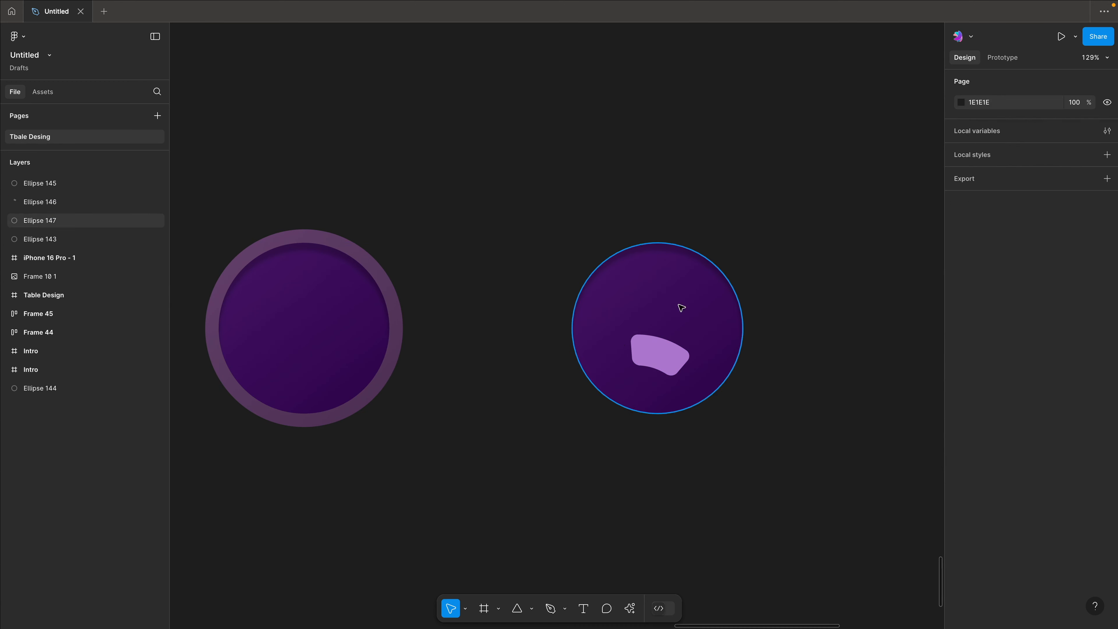
Move the arc segment to the upper edge of the circle copy and align both objects' vertical centers
left_click_drag(661, 354, 682, 281)
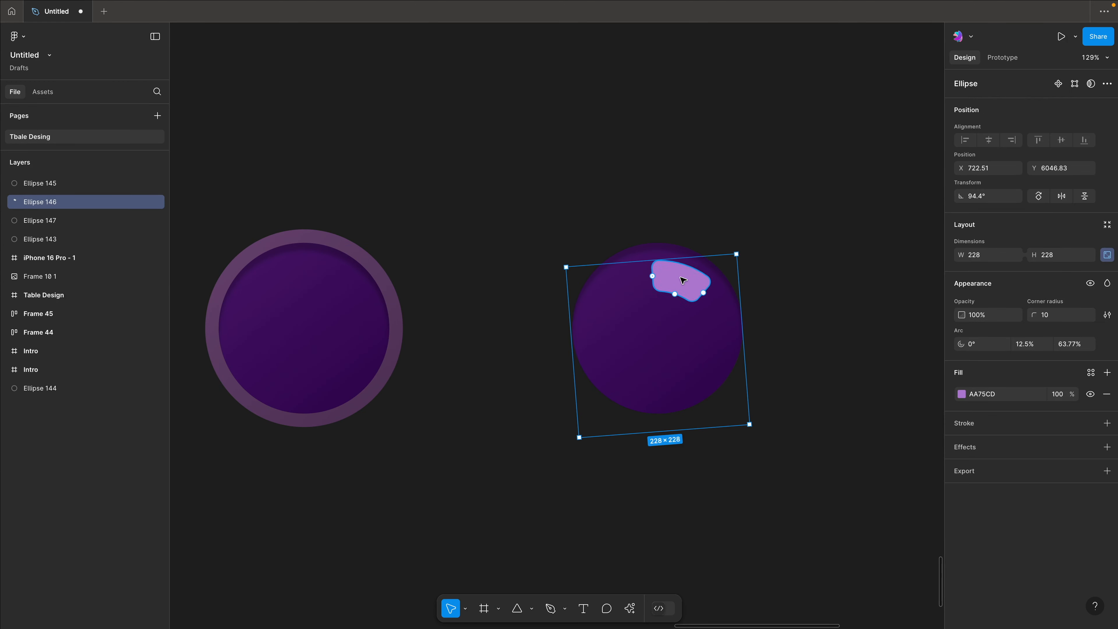
left_click(628, 257, "shift")
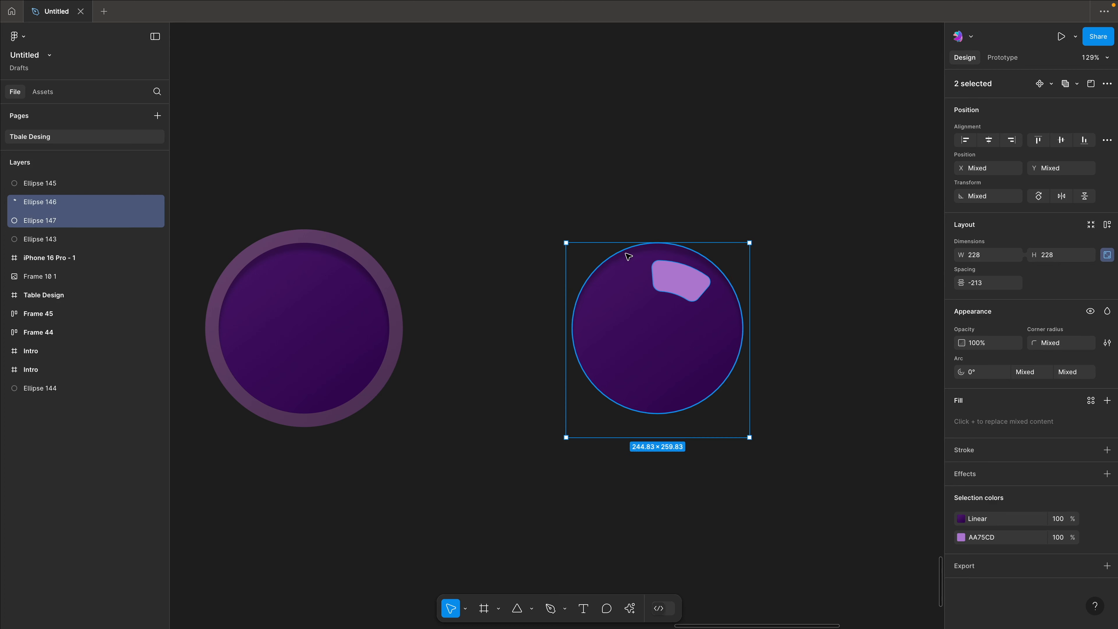
left_click(1061, 141)
left_click(842, 212)
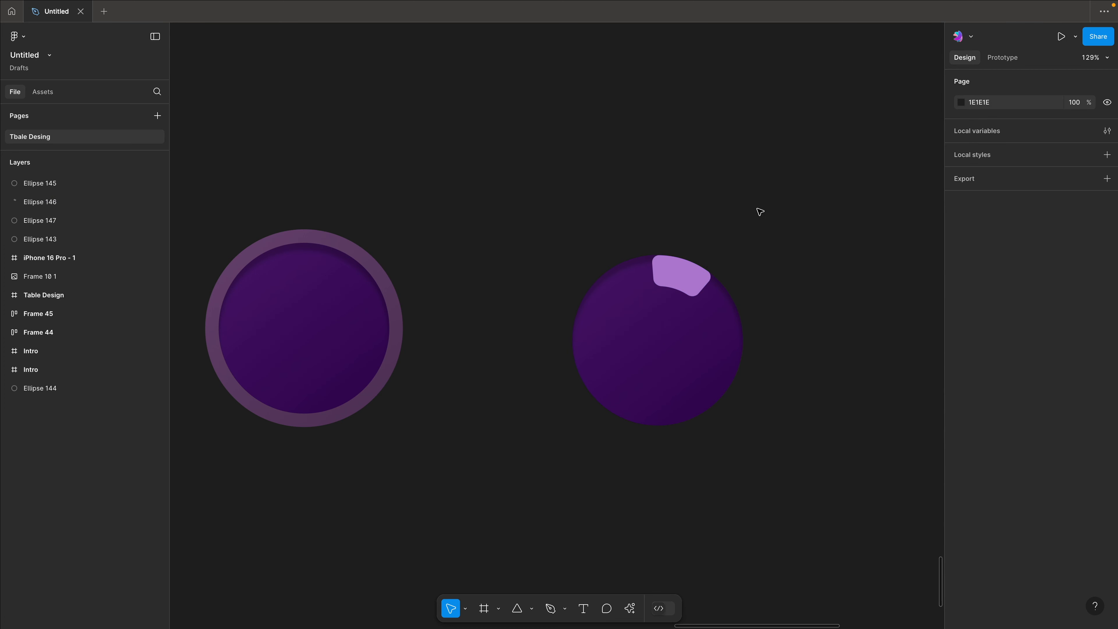
Rotate the circle copy and arc segment together until the segment is at -130.6°, on the circle's lower left edge
left_click_drag(791, 222, 656, 303)
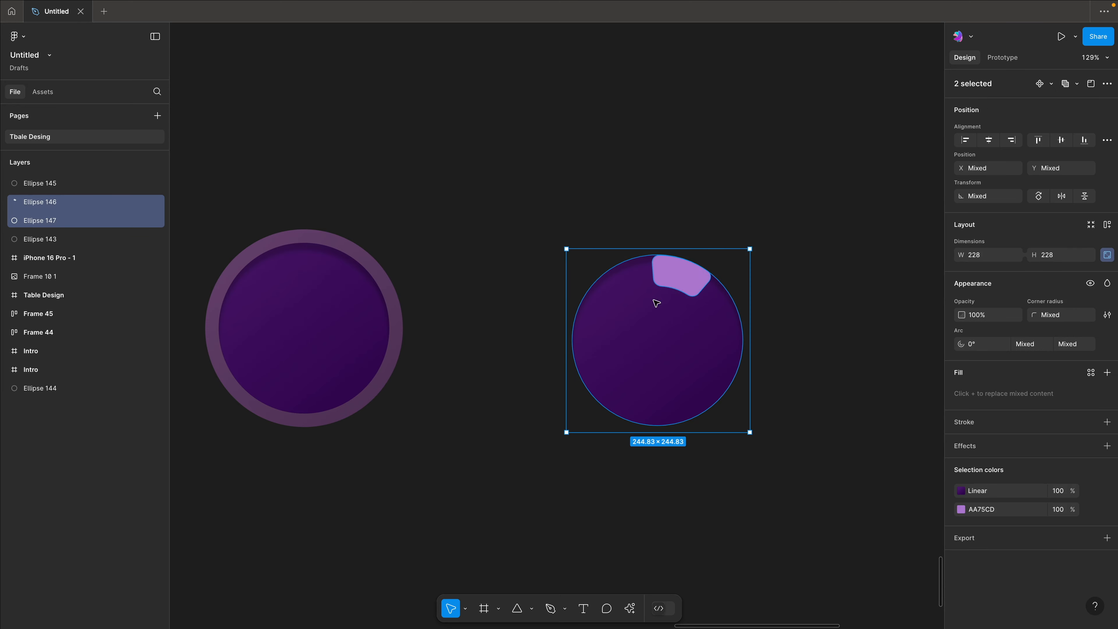
left_click_drag(755, 245, 504, 347)
left_click(525, 184)
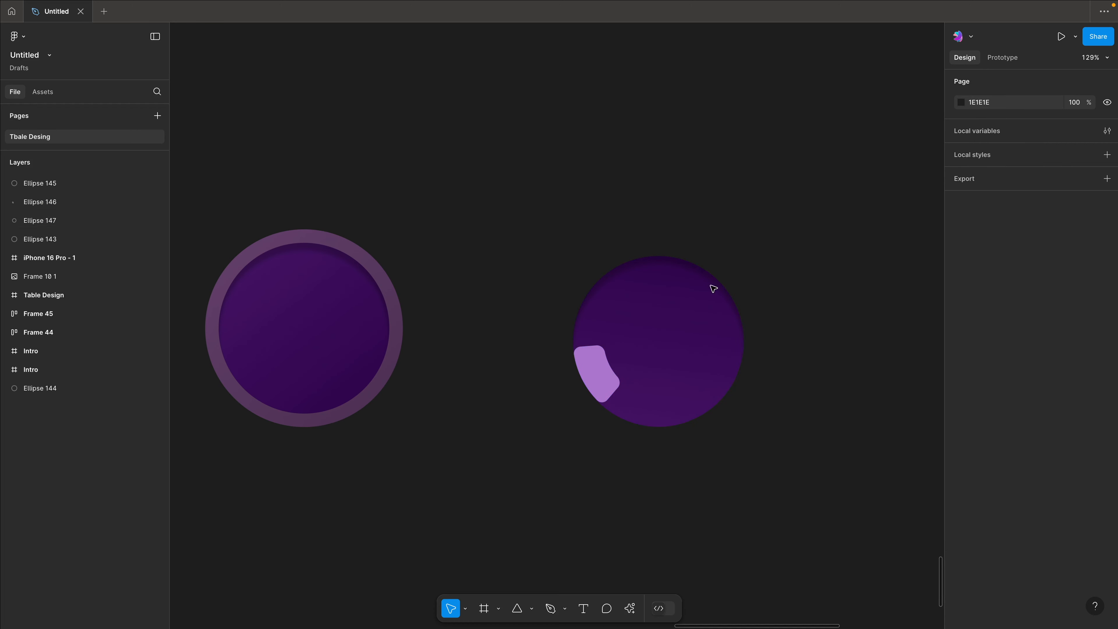
Move the arc segment from the circle copy onto the lower left inside edge of the original middle circle
left_click(599, 368)
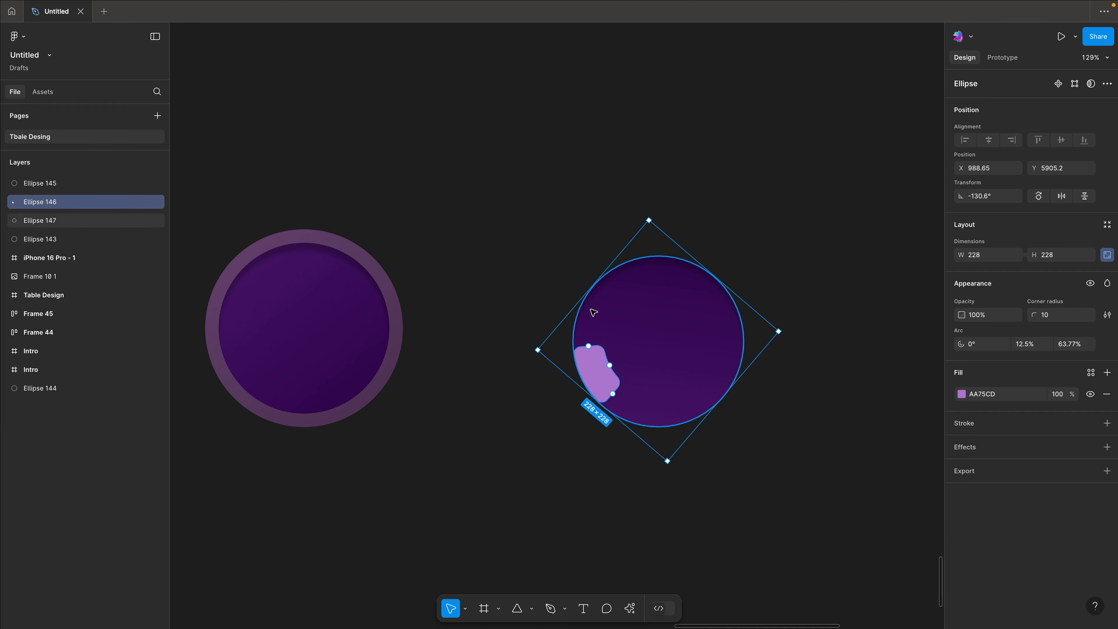
left_click_drag(600, 362, 247, 358)
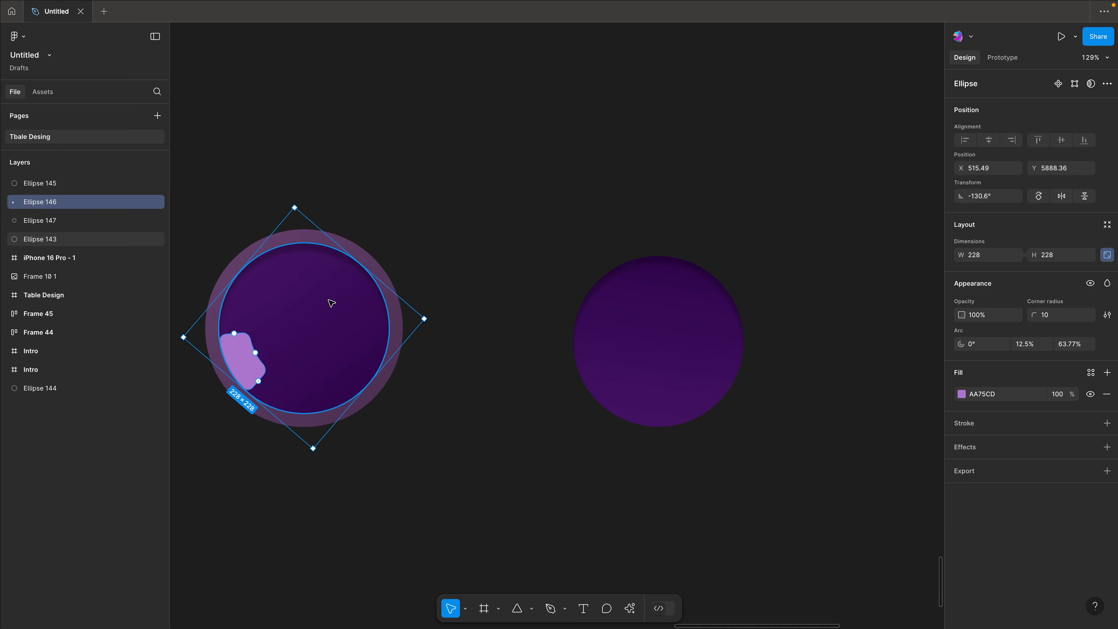
left_click(329, 303, "shift")
left_click(386, 172)
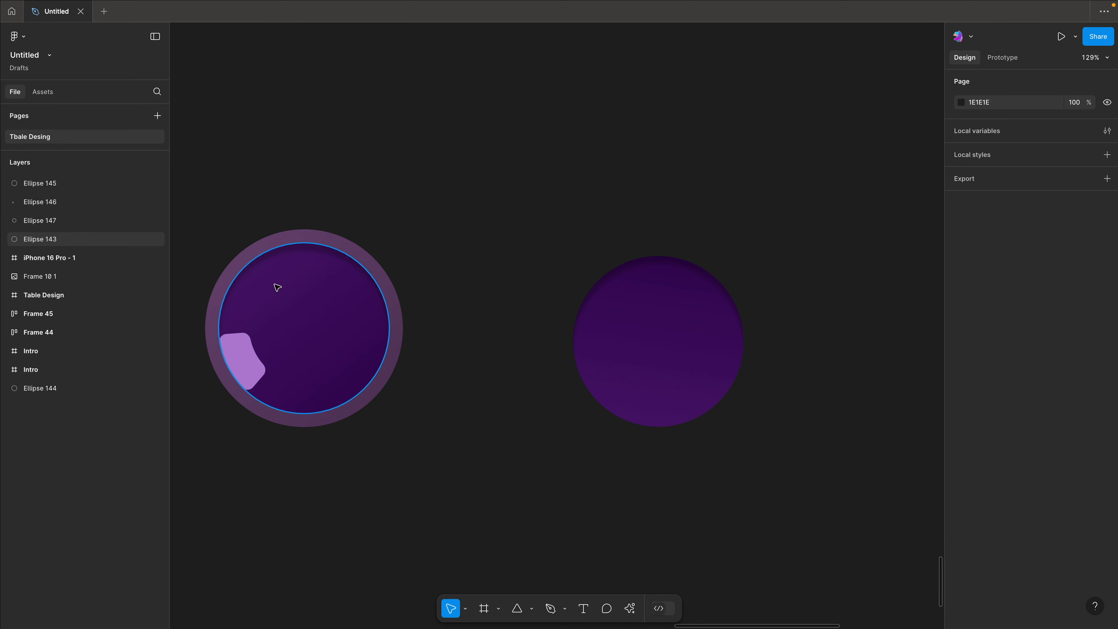
left_click_drag(330, 235, 656, 138)
left_click(408, 172)
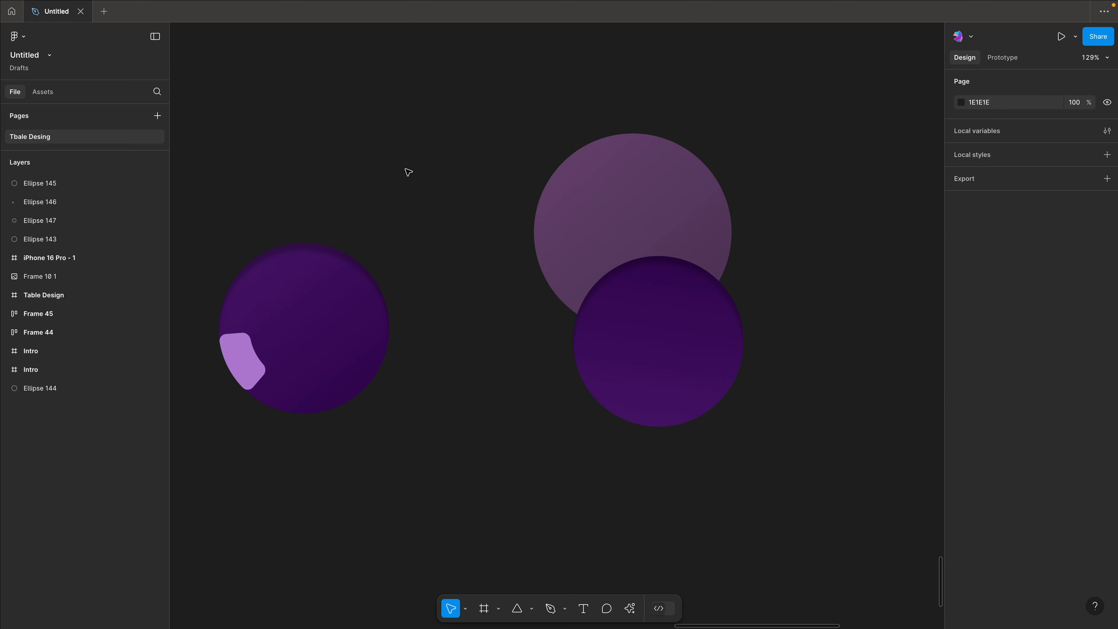
key("ctrl+z")
Wrap the outer ring, middle circle and arc segment of the dial in a single frame
left_click_drag(424, 176, 208, 392)
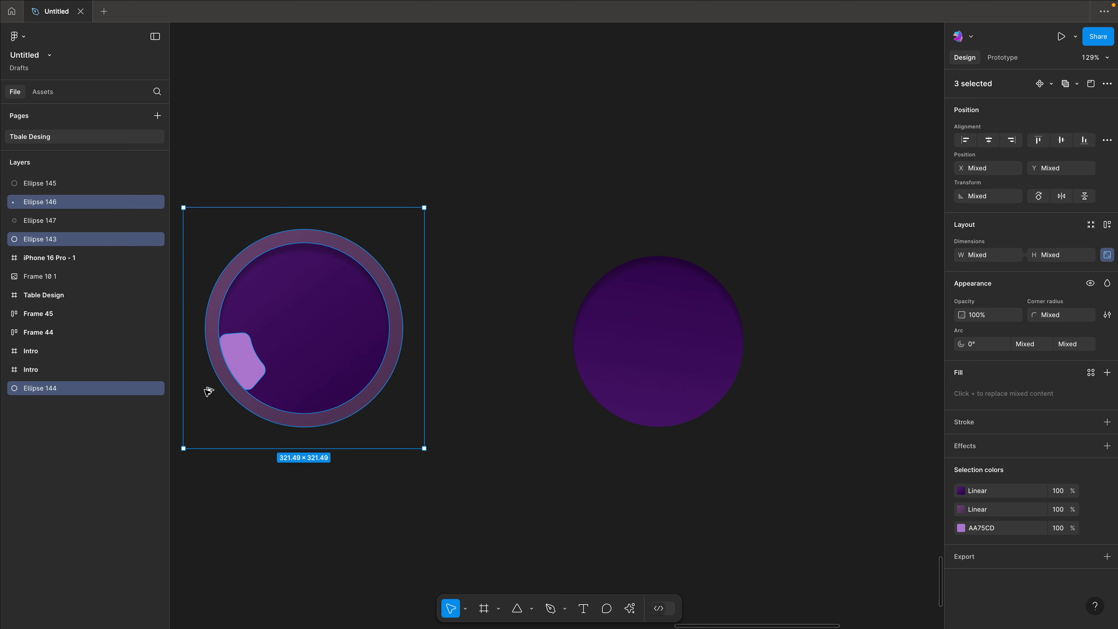
key("ctrl+alt+g")
left_click(379, 174)
left_click_drag(344, 167, 482, 136)
left_click(341, 173)
left_click(426, 120)
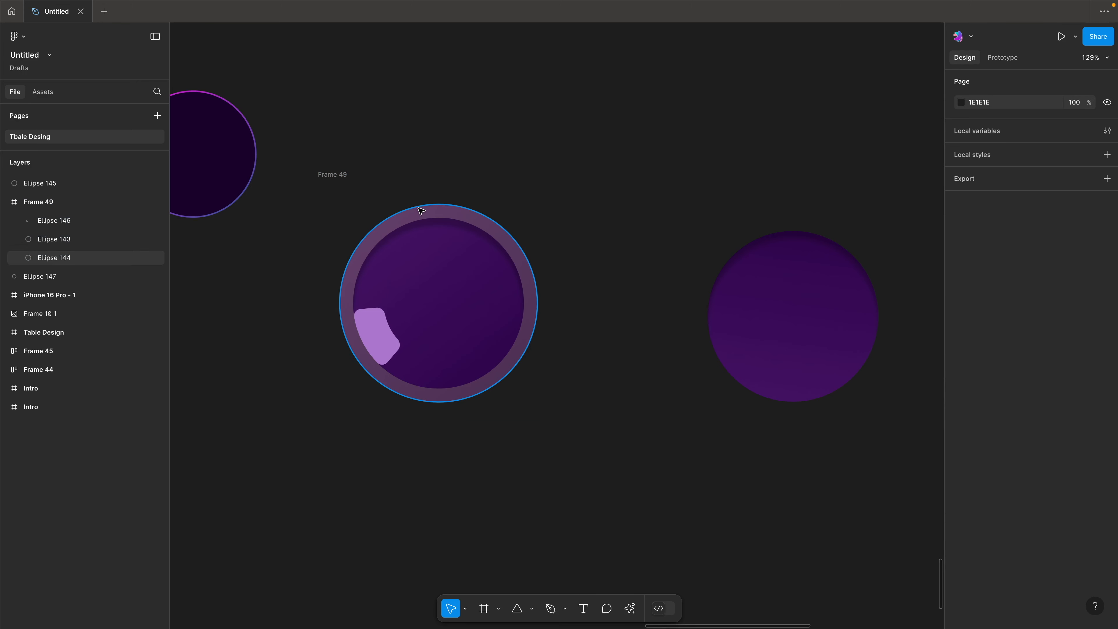
Try rotating the outer ring and the arc segment inside the new frame
left_click(421, 211)
left_click_drag(540, 198, 557, 237)
key("ctrl+z")
key("ctrl+shift+z")
key("ctrl+z")
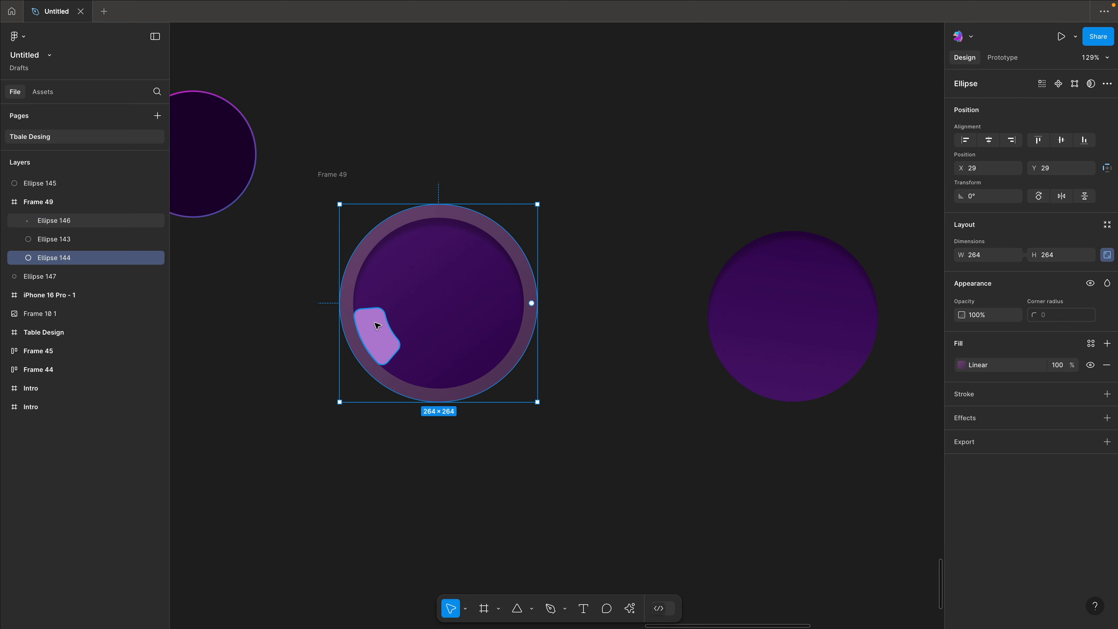
left_click(378, 326)
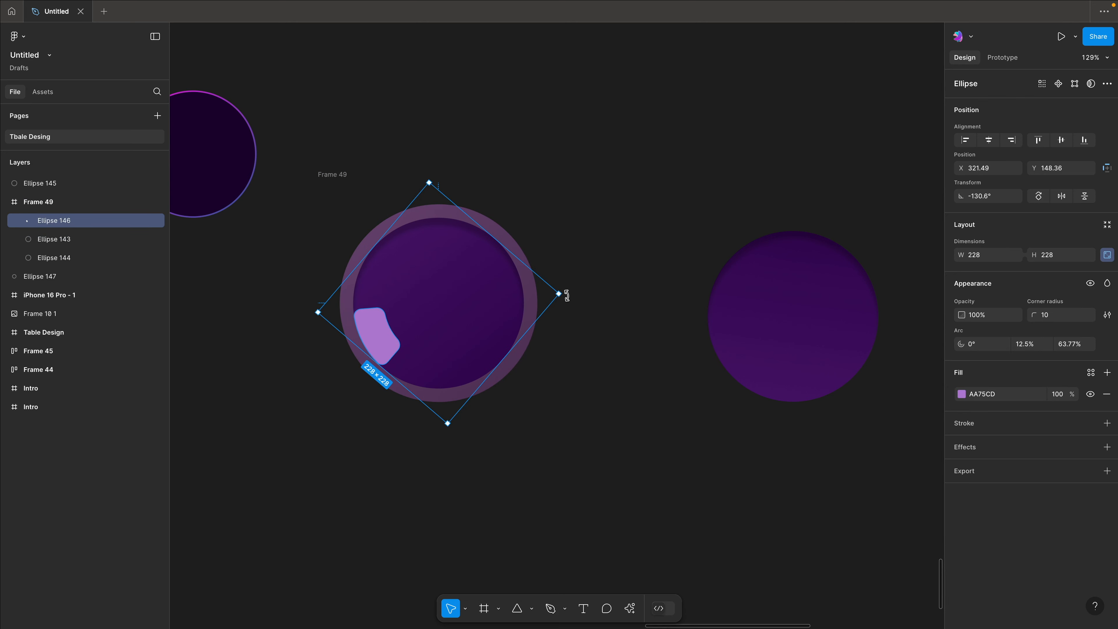
left_click_drag(567, 294, 301, 366)
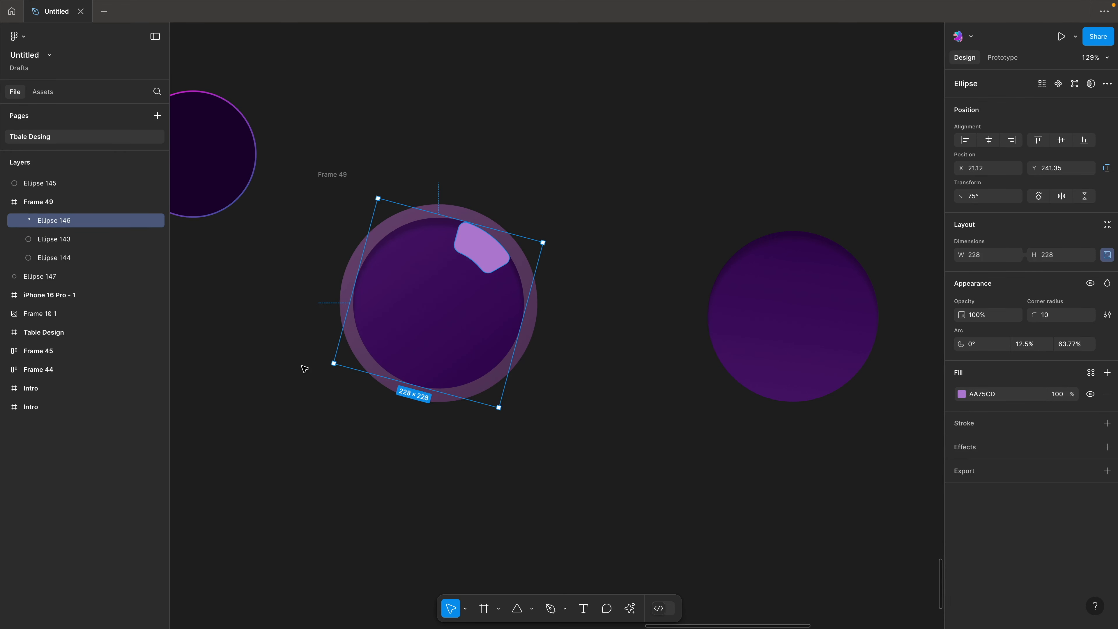
key("ctrl+z")
Duplicate the dial frame to the right of the loose circle copy
left_click(372, 170)
left_click(338, 174)
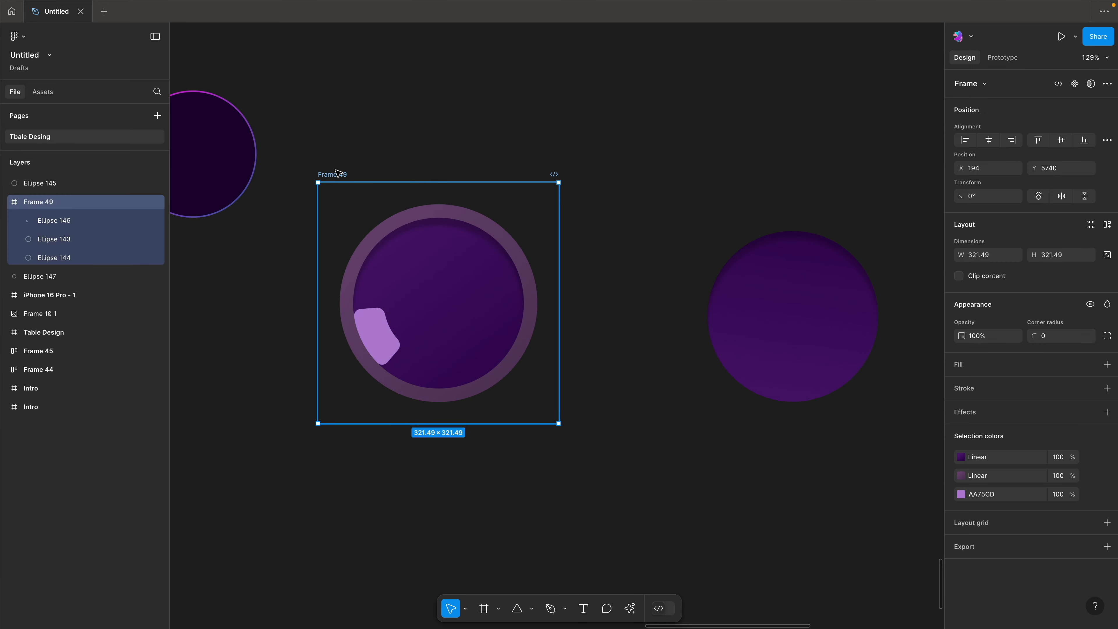
key("ctrl+d")
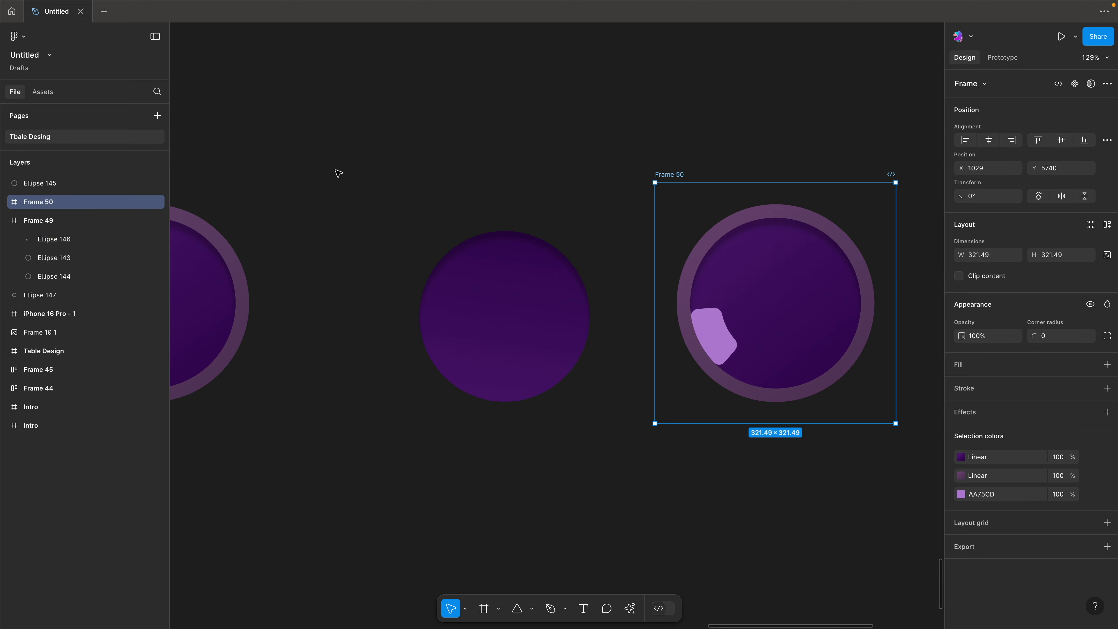
Delete the loose circle between the two dial frames and move the duplicate frame right beside the original
left_click(476, 146)
scroll(460, 242, "down", 5)
left_click(462, 243)
key("Delete")
left_click_drag(601, 198, 377, 199)
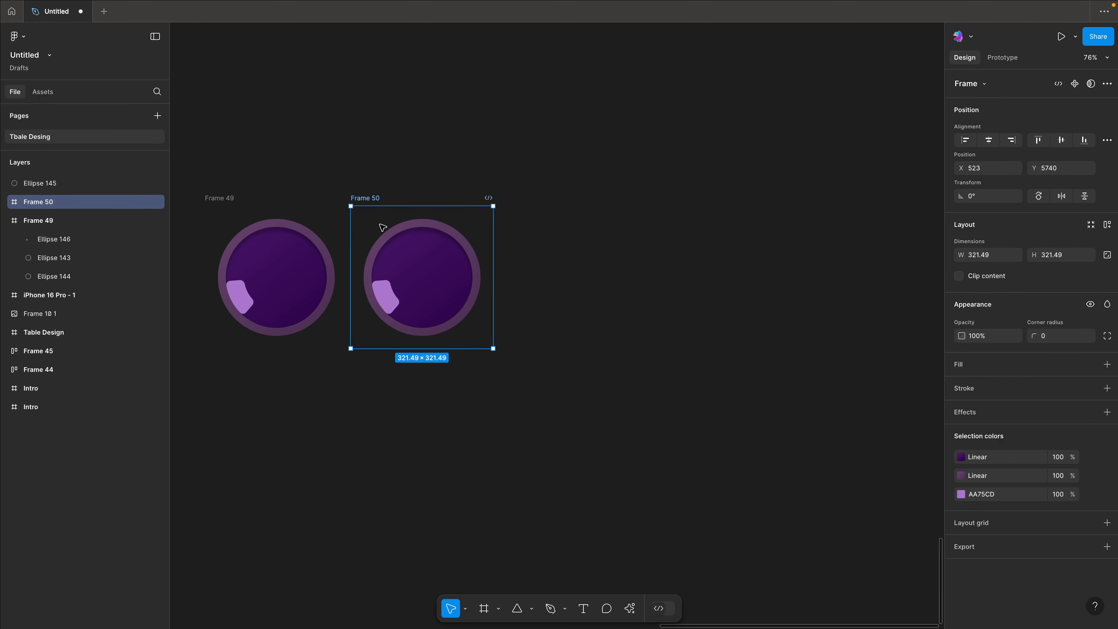
left_click(430, 246)
left_click_drag(479, 244, 432, 330)
key("super+z")
Rotate the arc segment in the second dial frame to 30° and duplicate that frame to its right
left_click(391, 300)
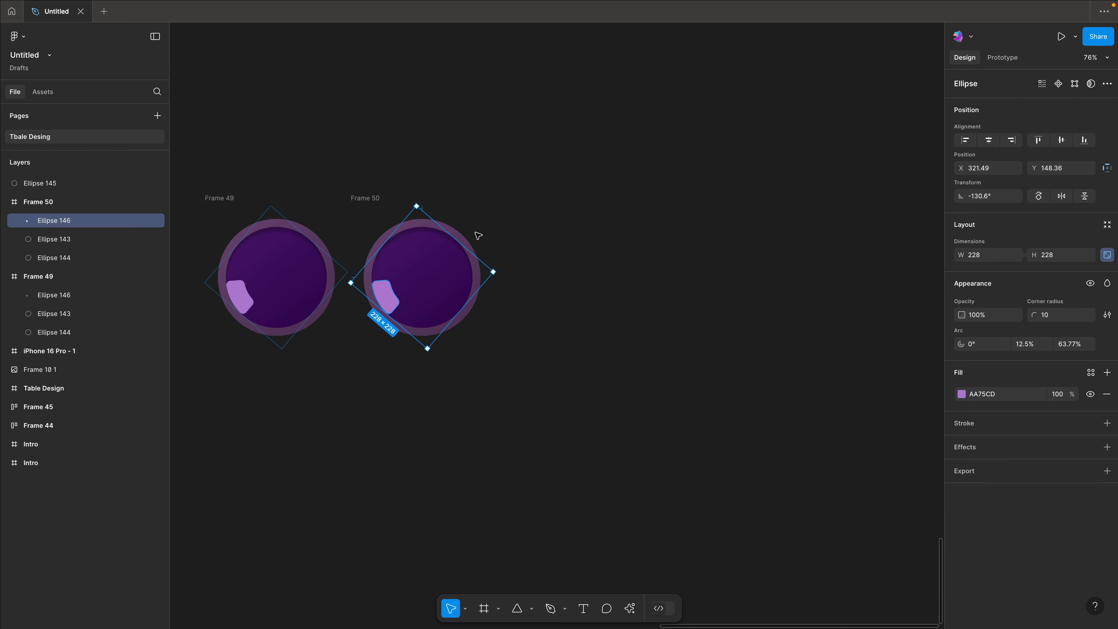
left_click_drag(498, 271, 292, 260)
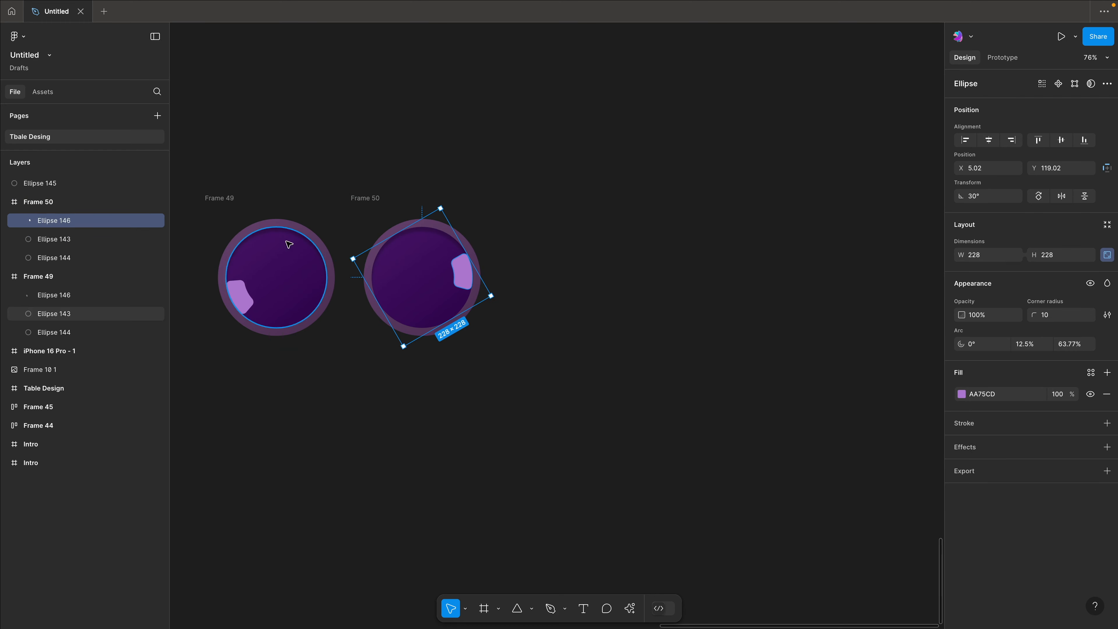
left_click(371, 199)
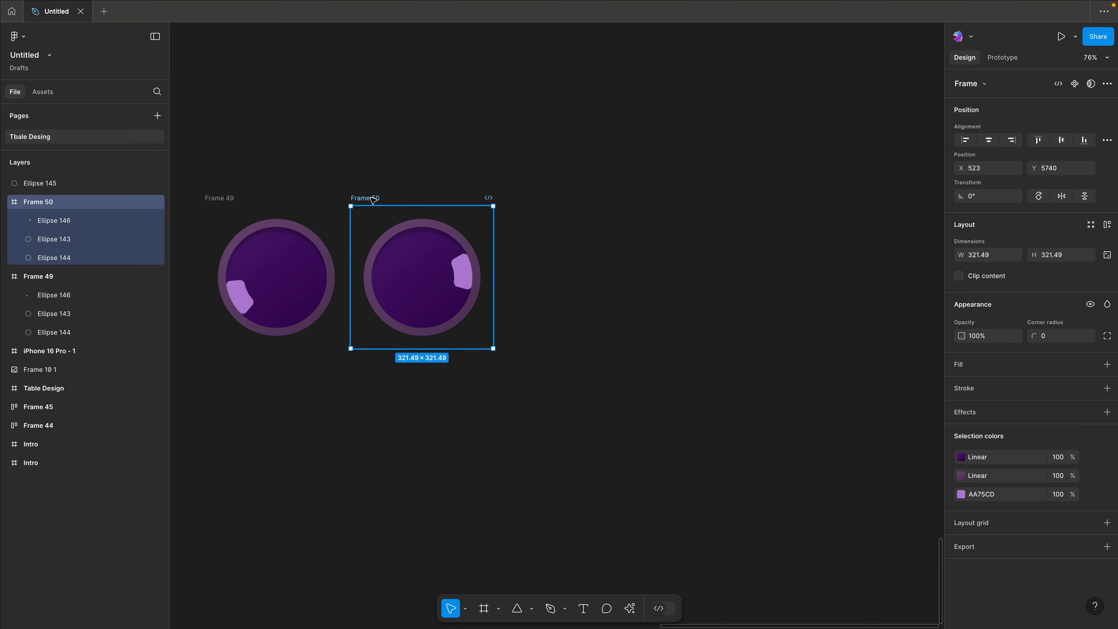
key("ctrl+d")
left_click(541, 184)
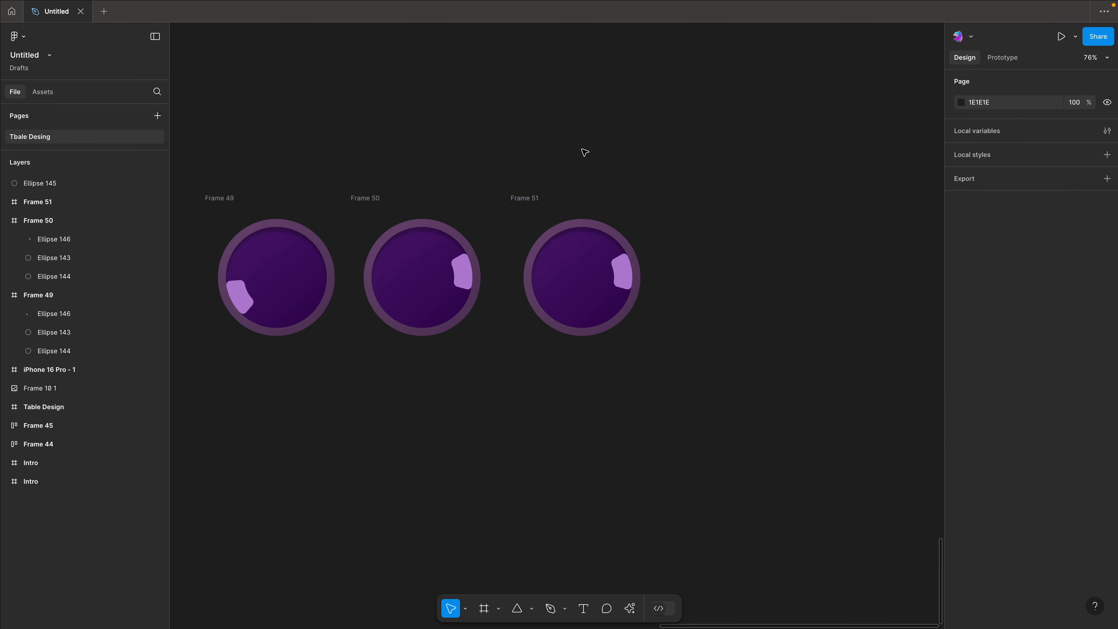
Rotate the arc segment in the third dial frame to -105°, onto the dial's lower left edge
left_click(616, 267)
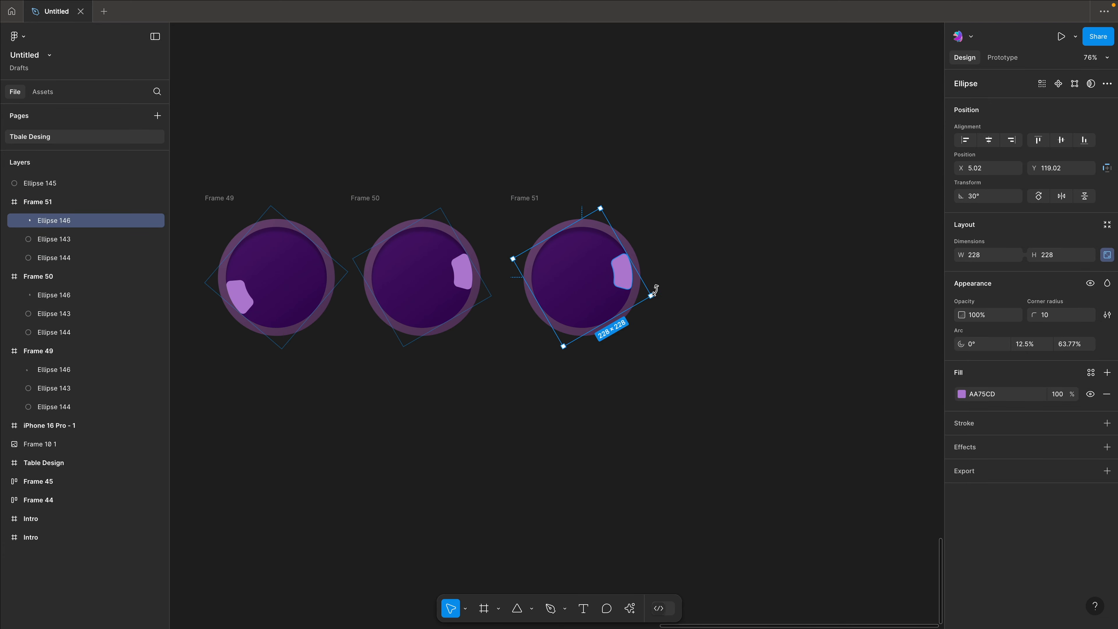
left_click_drag(655, 293, 500, 333)
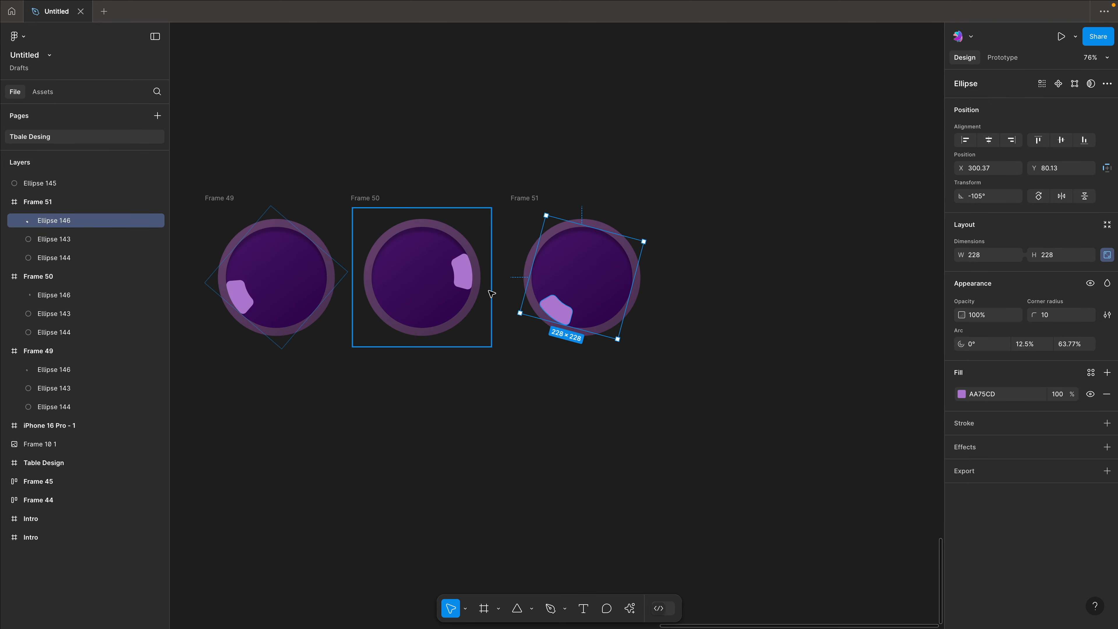
left_click(370, 178)
Space the three dial frames evenly in a row with a gap of 24
left_click(220, 198)
left_click(367, 199, "shift")
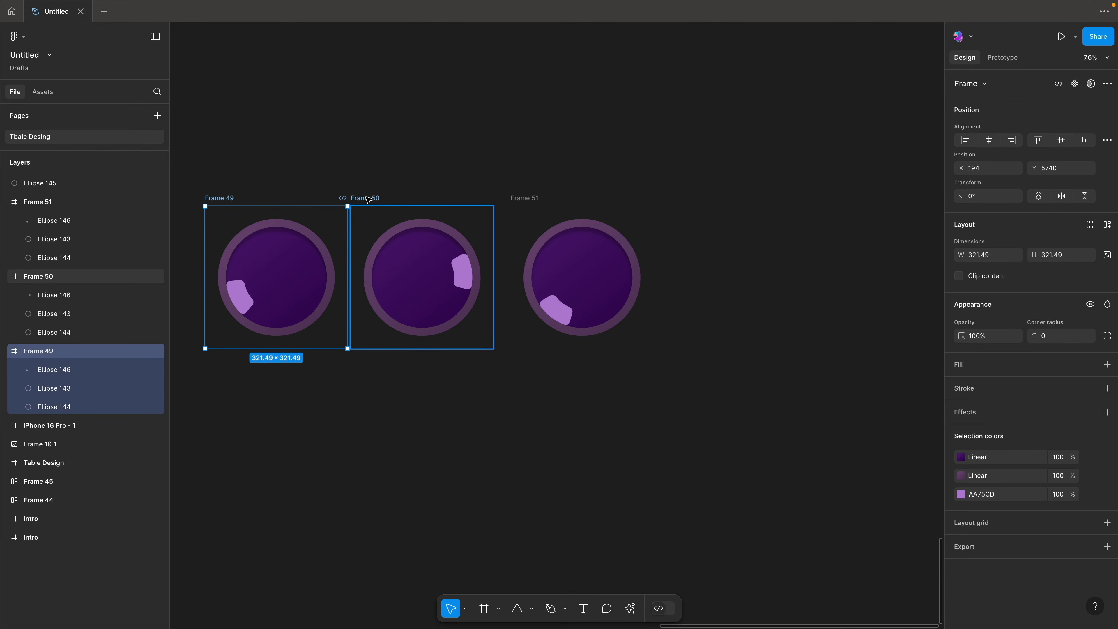
left_click(512, 198, "shift")
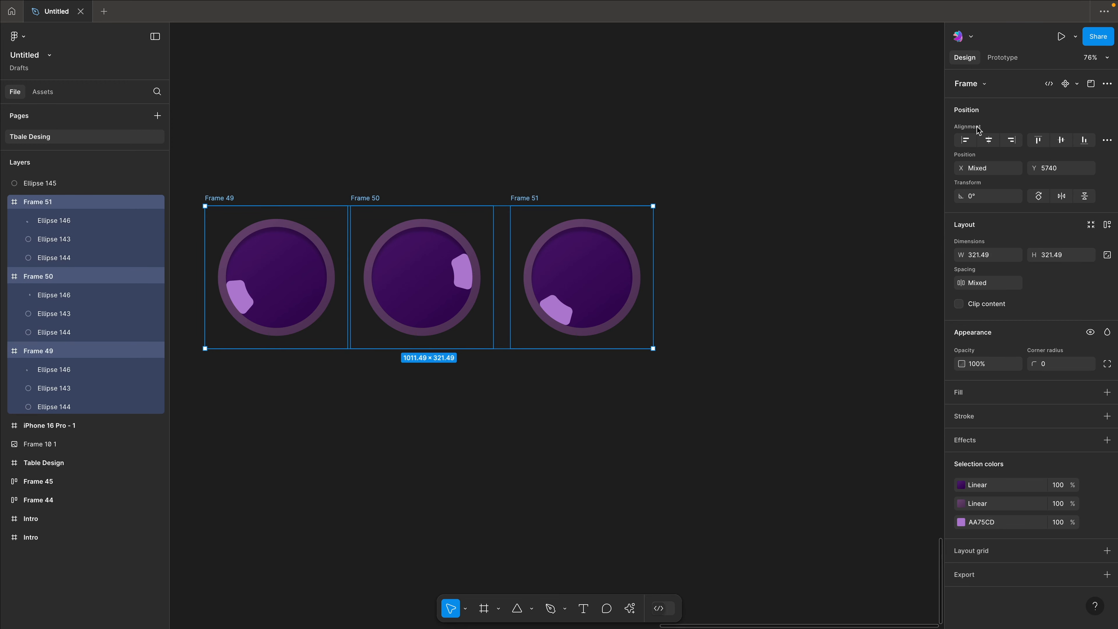
left_click(989, 139)
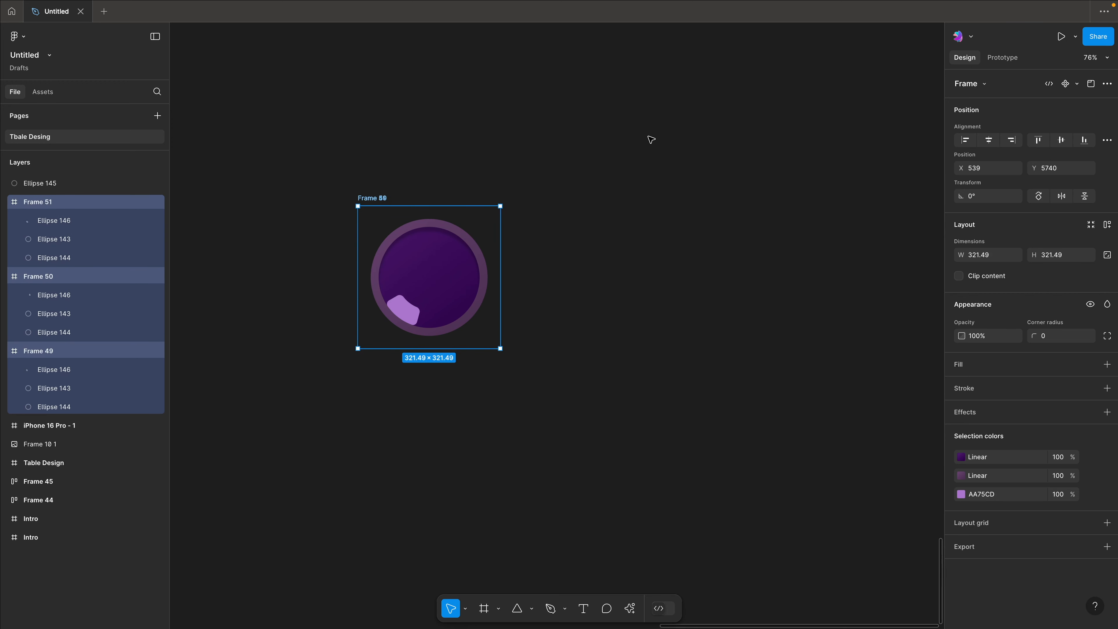
key("ctrl+z")
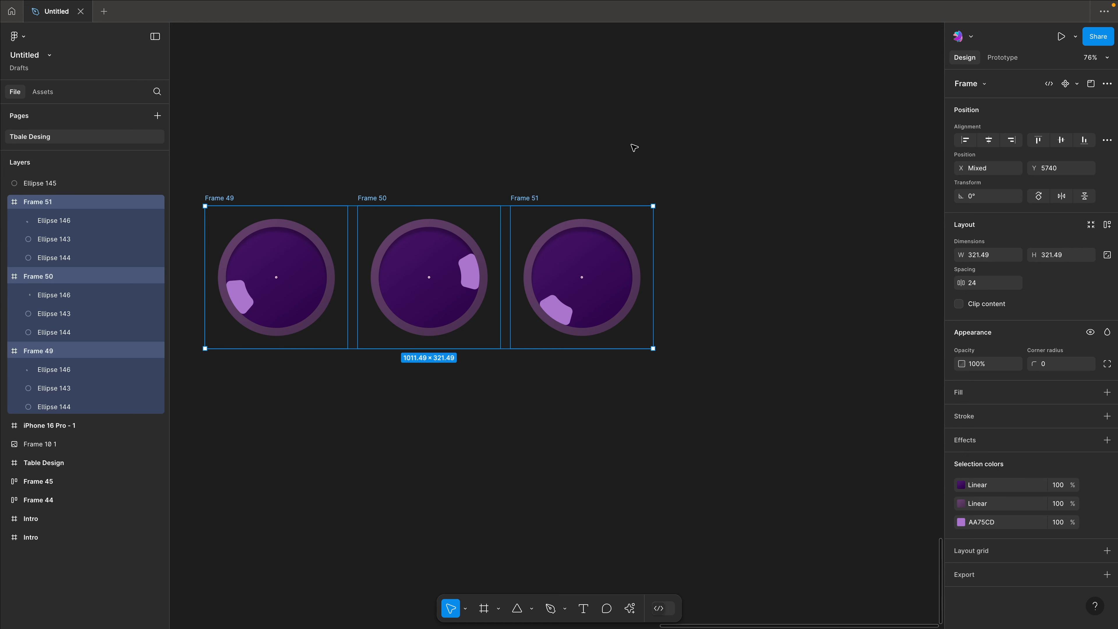
left_click(637, 145)
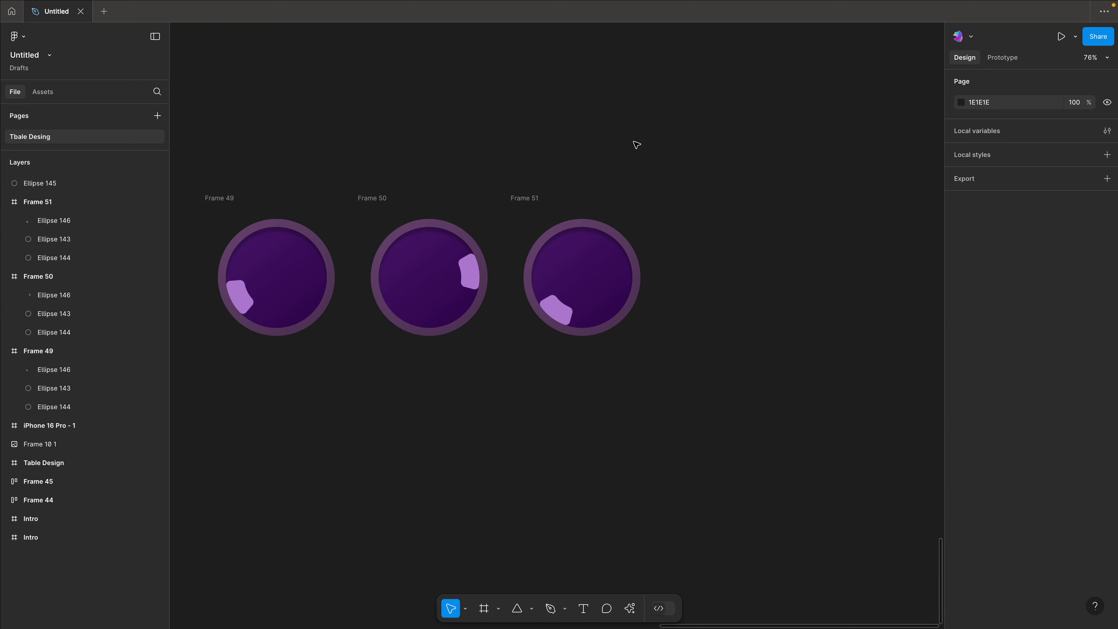
Combine the three dial frames into a component set
left_click(220, 198)
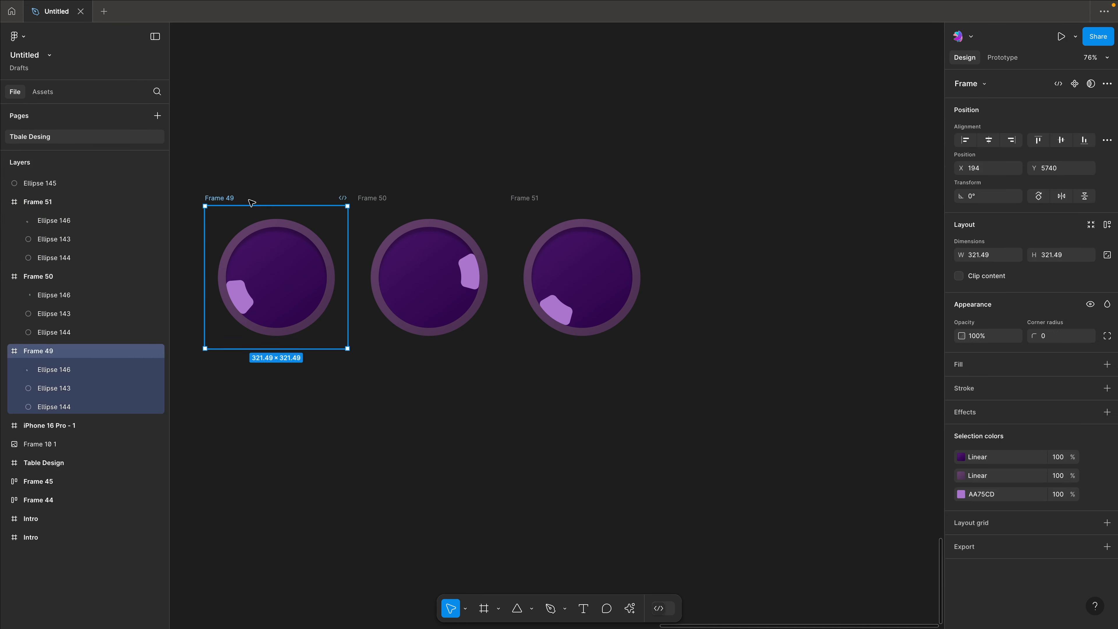
left_click(371, 197, "shift")
left_click(527, 200, "shift")
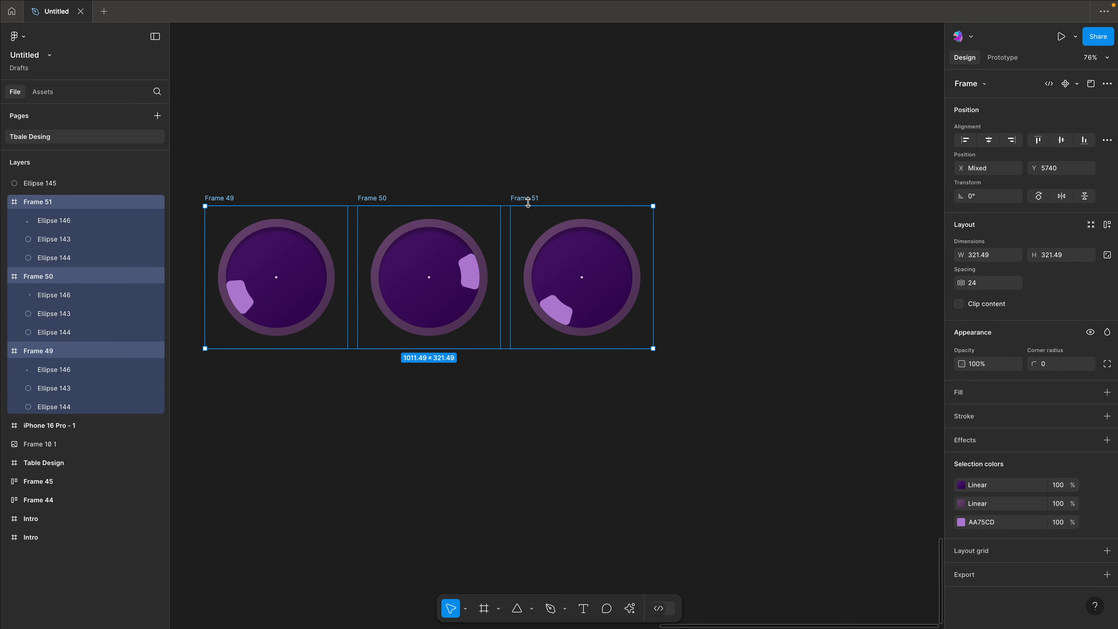
left_click(545, 176)
left_click(380, 198)
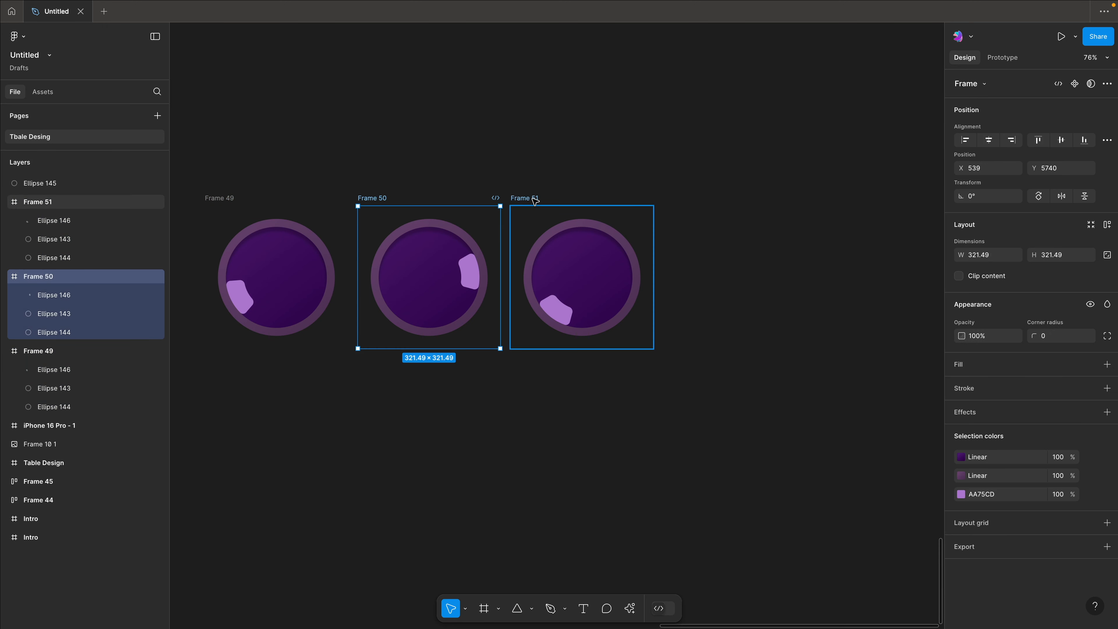
left_click(535, 200, "shift")
left_click(224, 198, "shift")
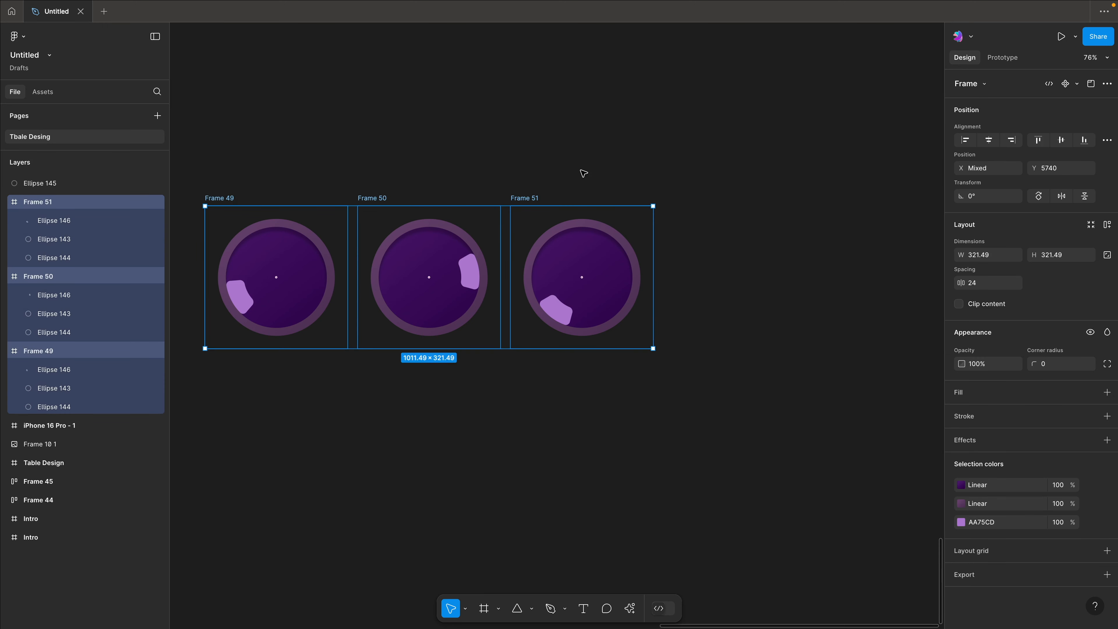
left_click(1077, 84)
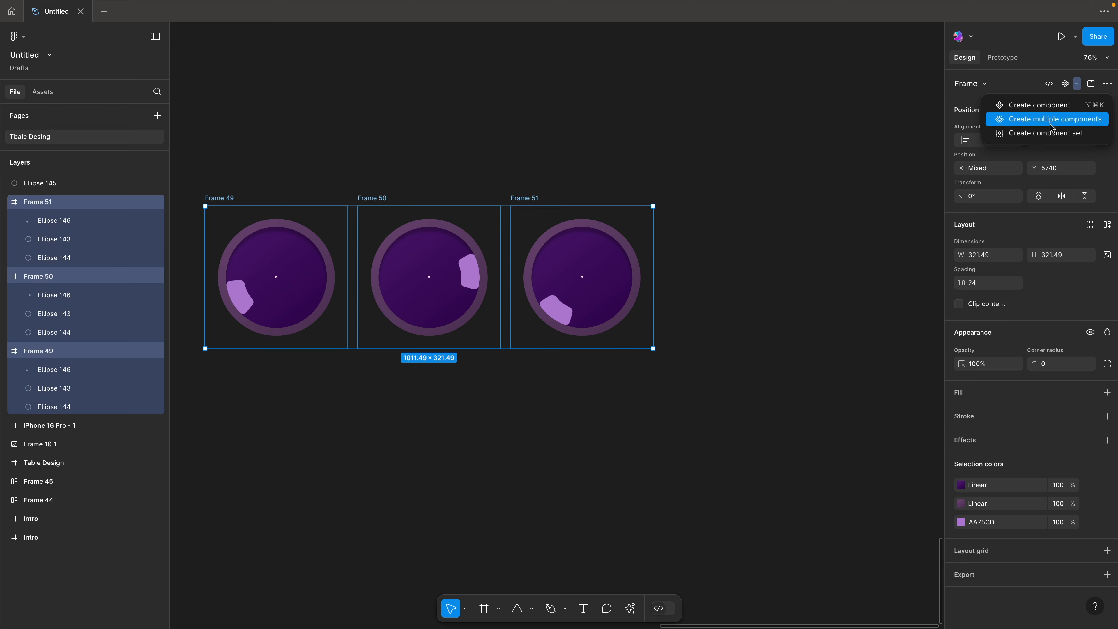
left_click(1037, 134)
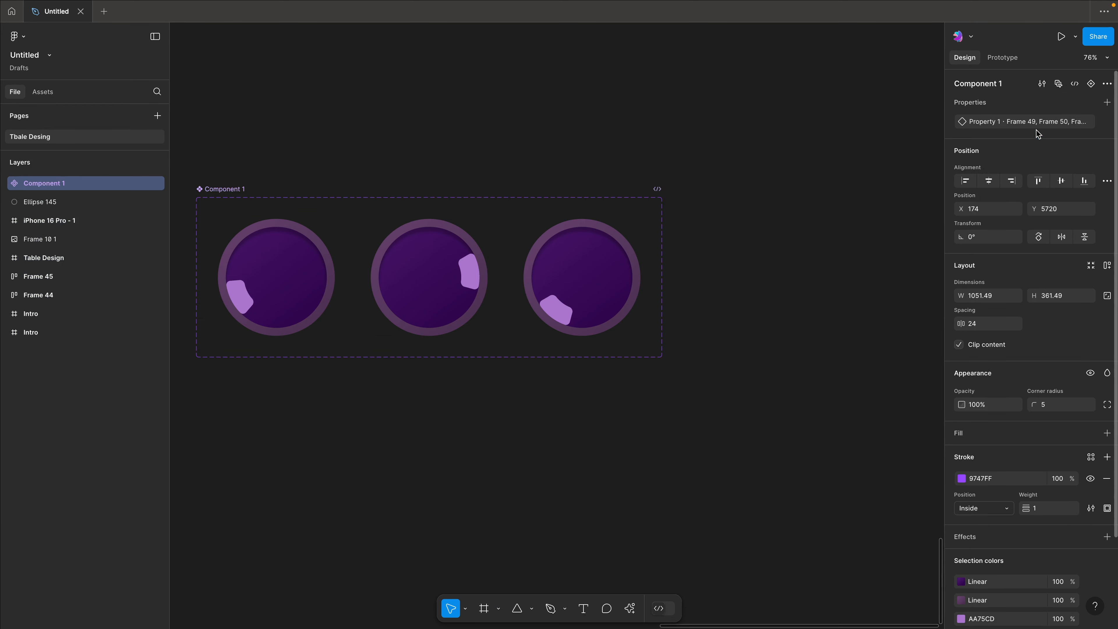
left_click(616, 139)
Add a prototype interaction from the first dial variant to the second, triggered after a delay of 800 ms
left_click(308, 260)
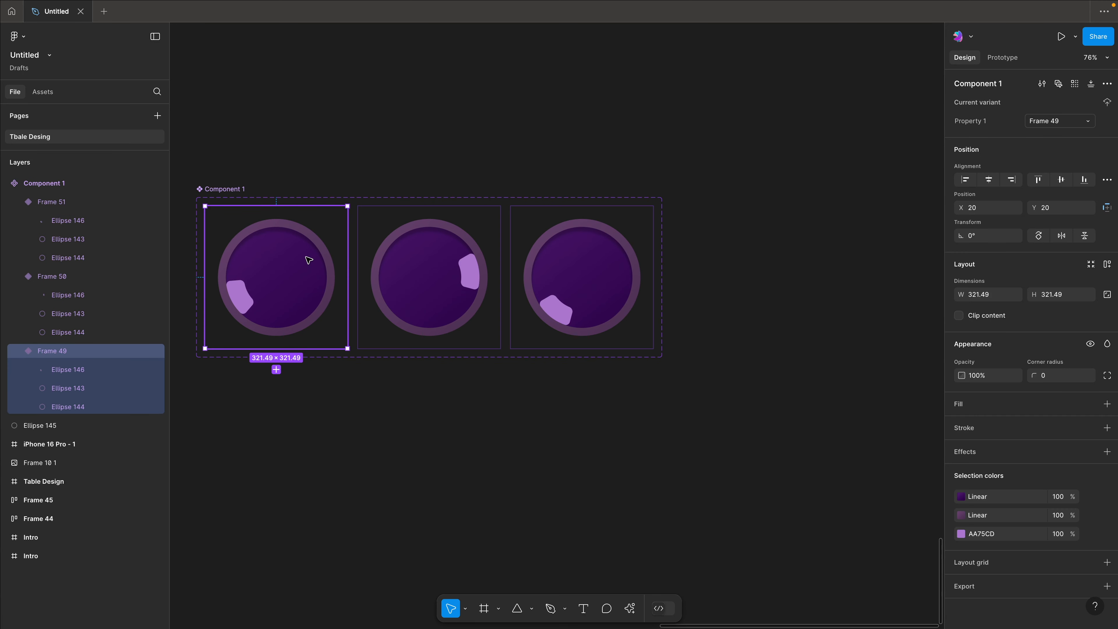
key("shift+e")
left_click_drag(348, 277, 406, 285)
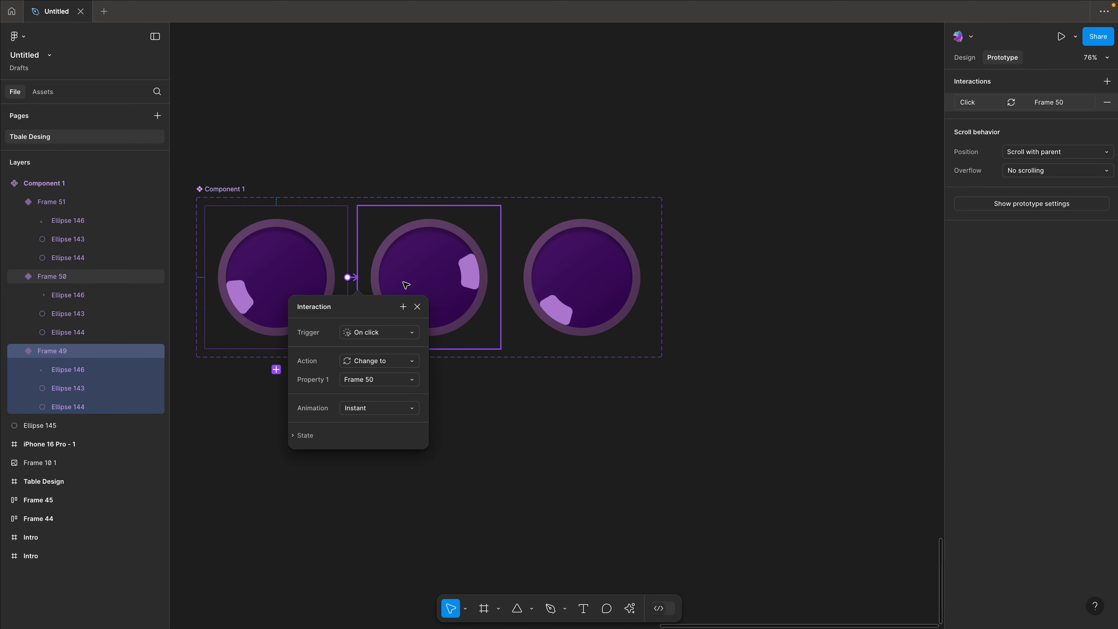
left_click(398, 336)
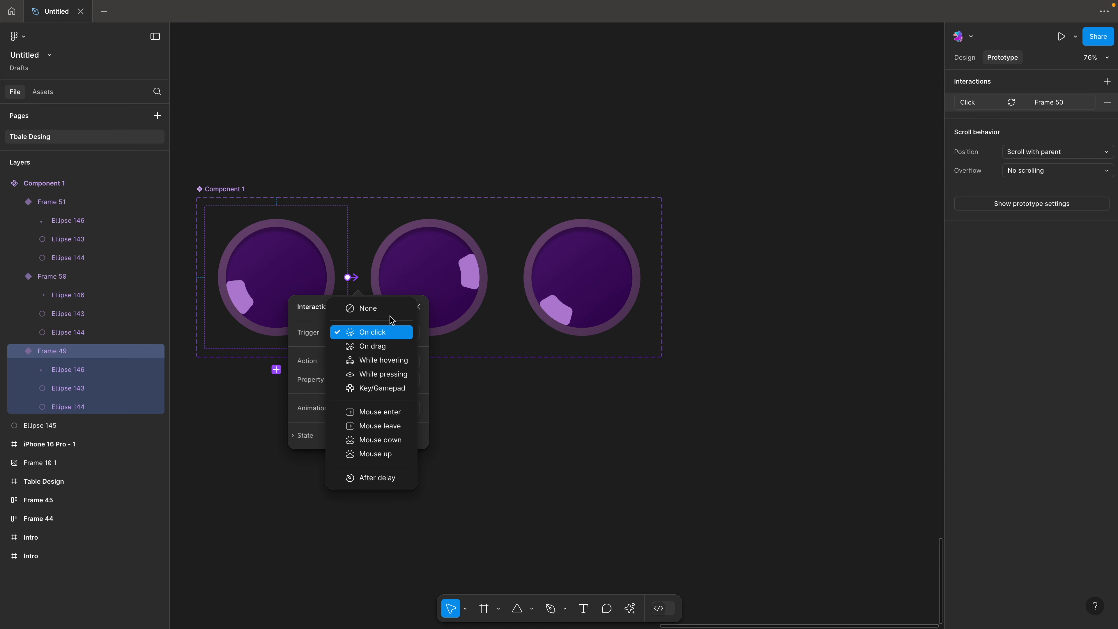
left_click(376, 478)
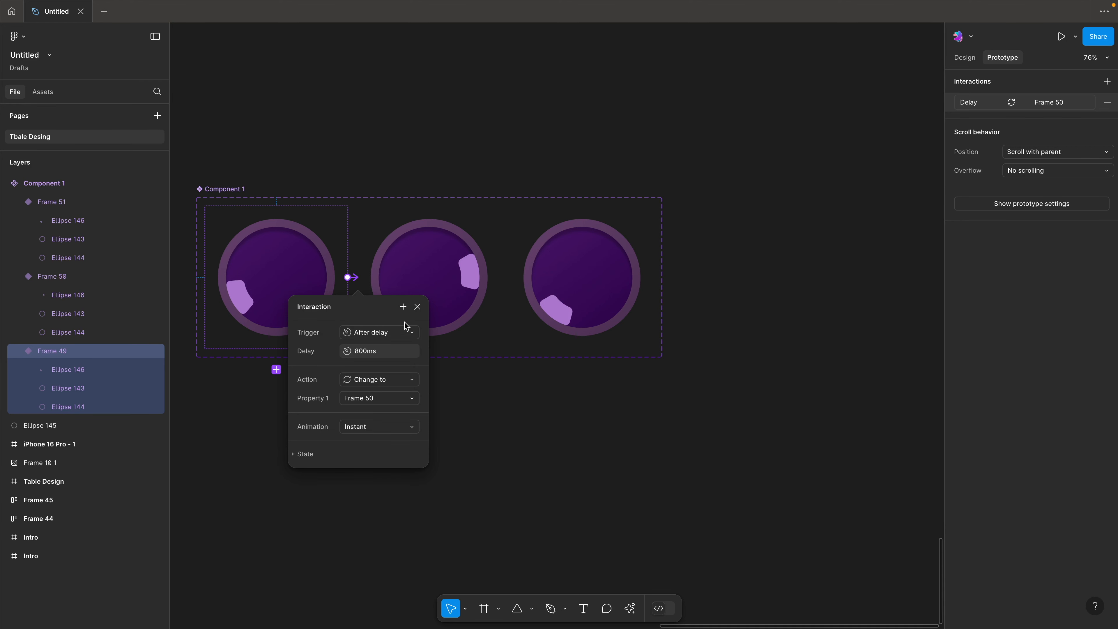
Add a prototype interaction from the second dial variant to the third with Smart animate
left_click(419, 274)
left_click_drag(500, 277, 556, 295)
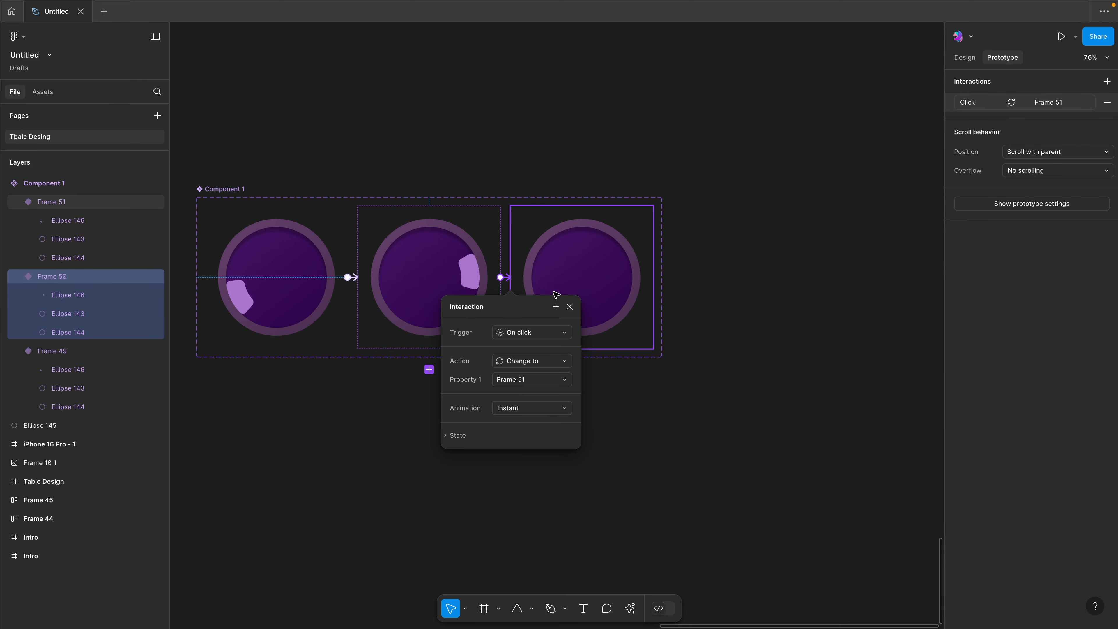
left_click(533, 412)
left_click(530, 431)
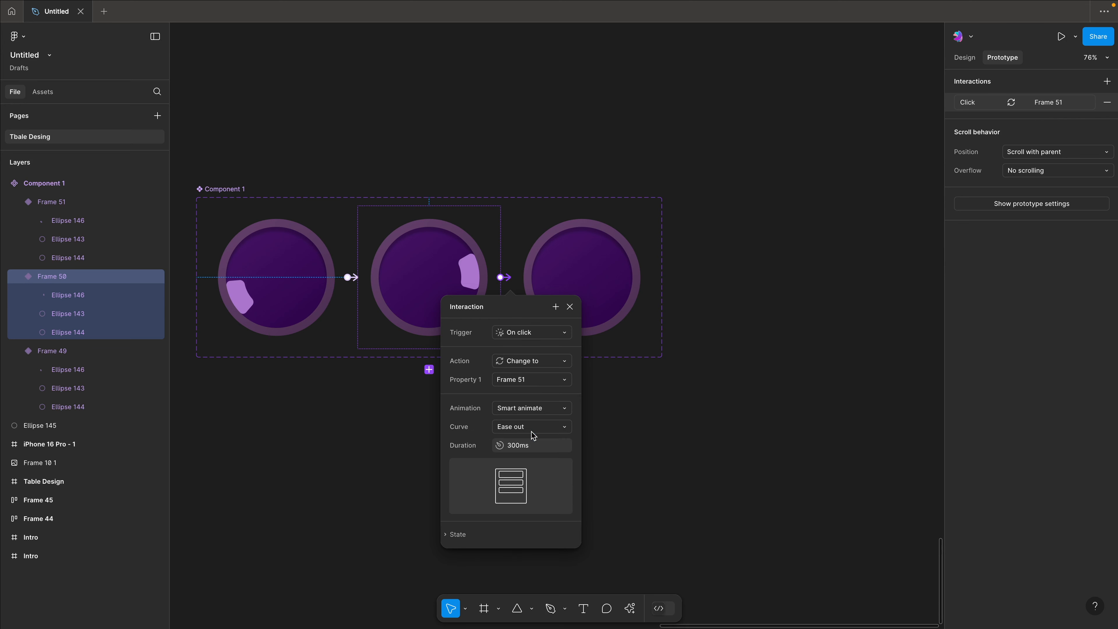
Set the animation of the first dial variant's delayed interaction to Smart animate
left_click(352, 278)
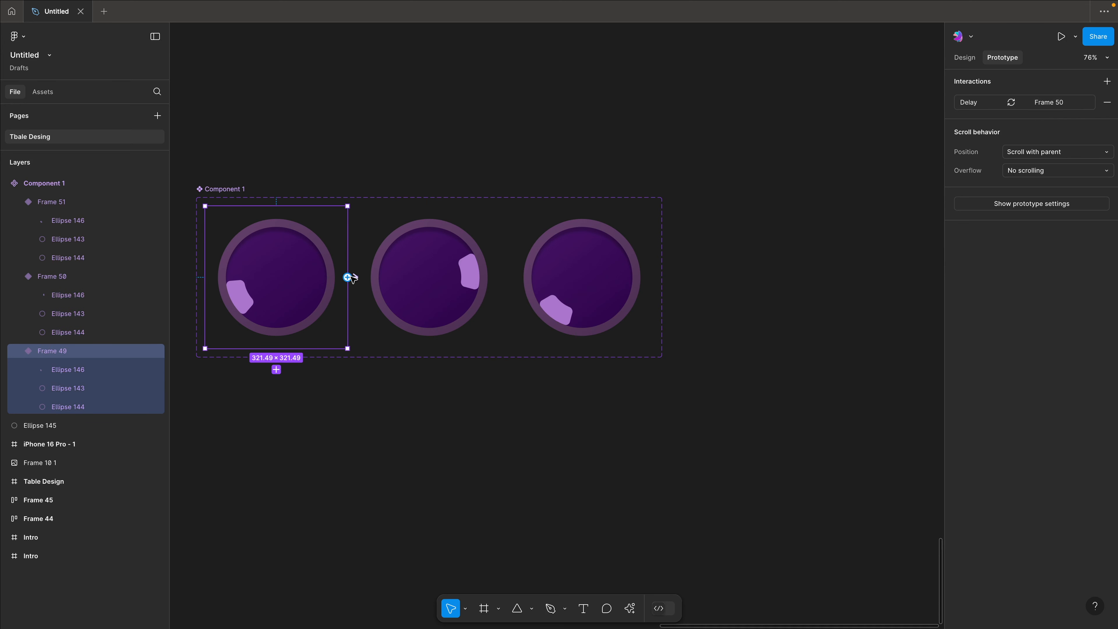
left_click(356, 279)
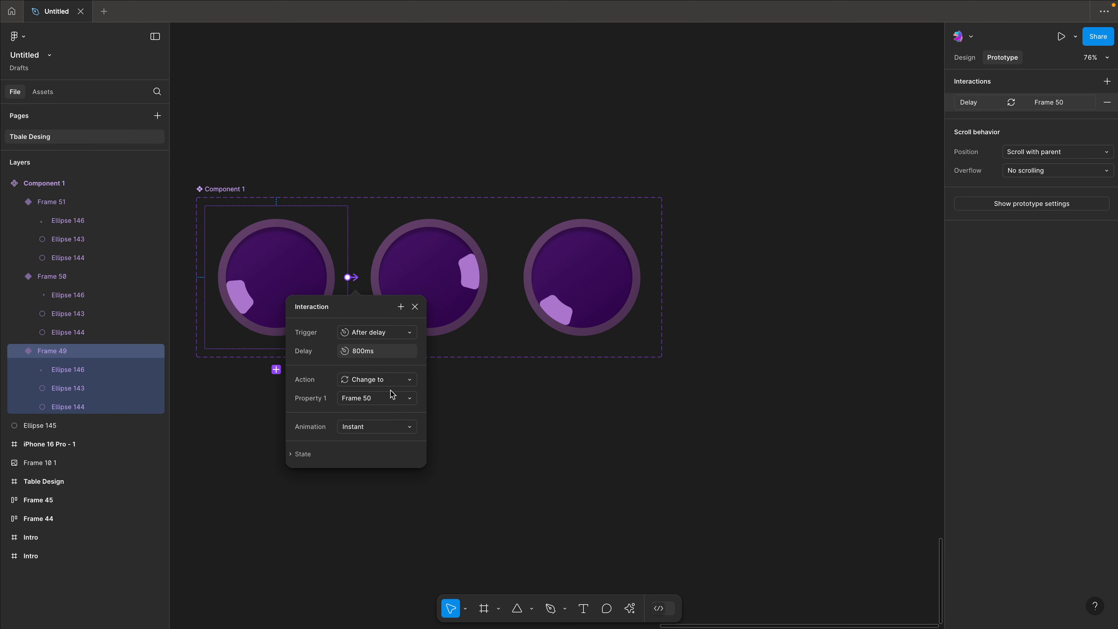
left_click(400, 426)
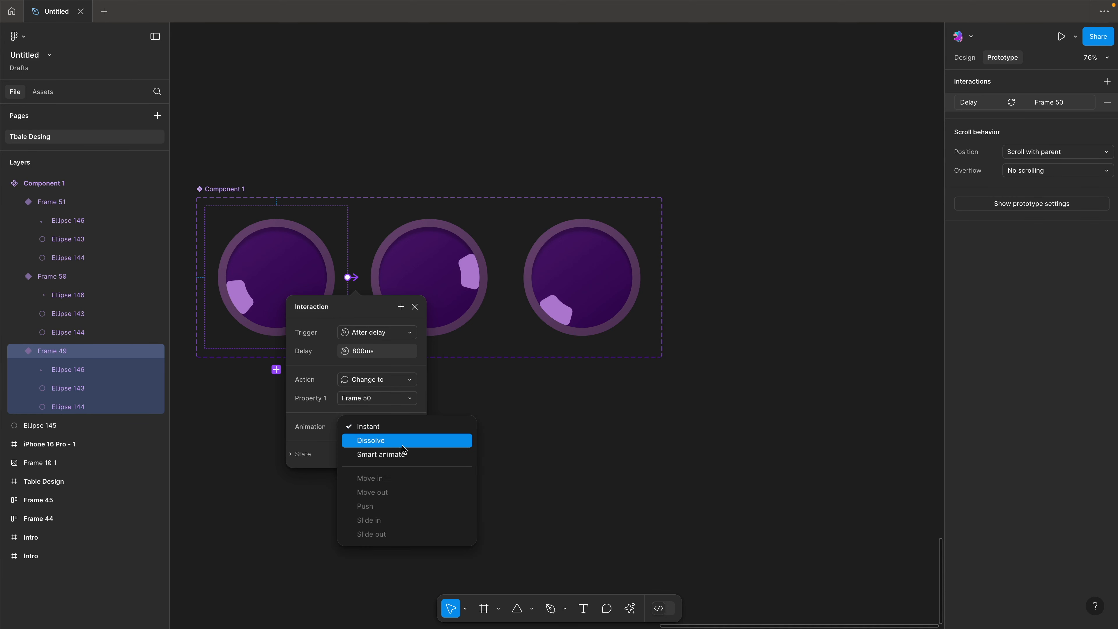
left_click(407, 455)
left_click(381, 176)
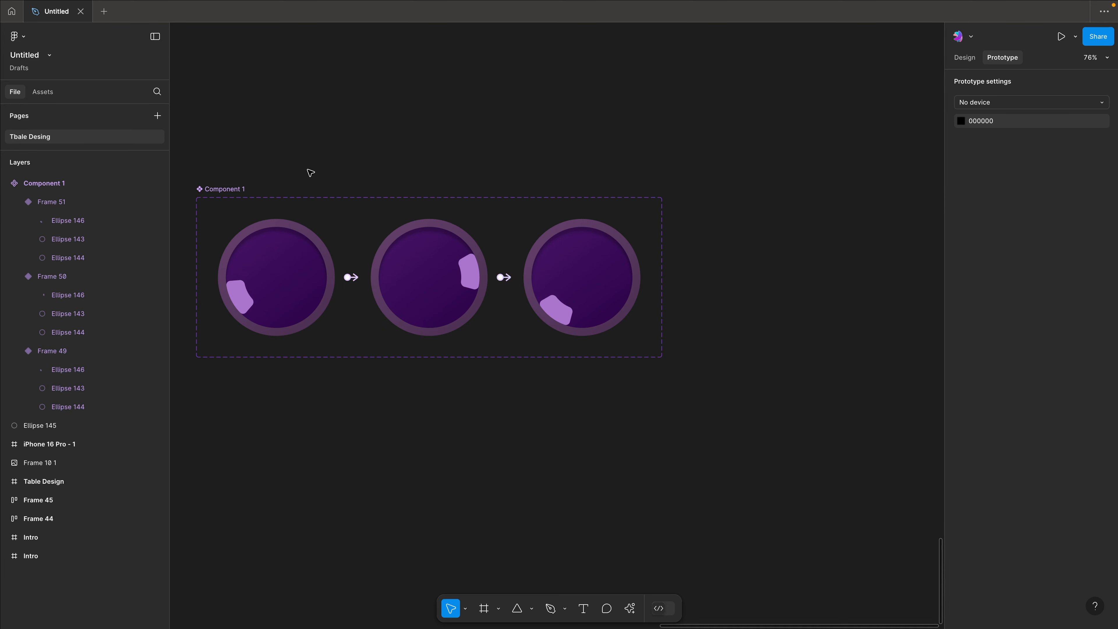
Rename the dial component set as Circular Animation
double_click(231, 189)
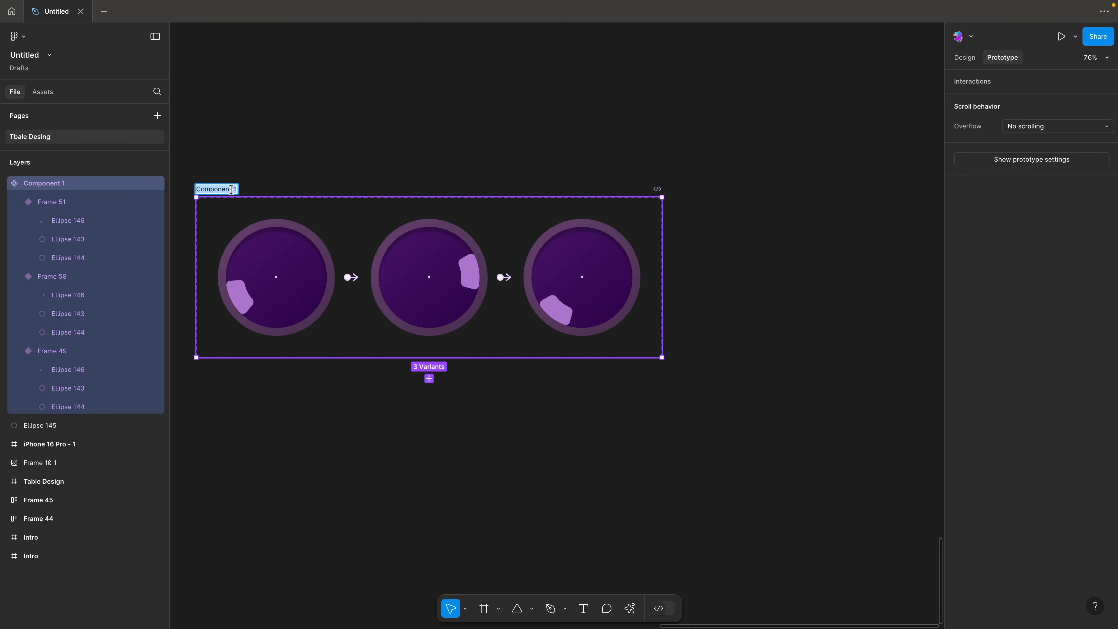
type("Circular Animation")
key("Return")
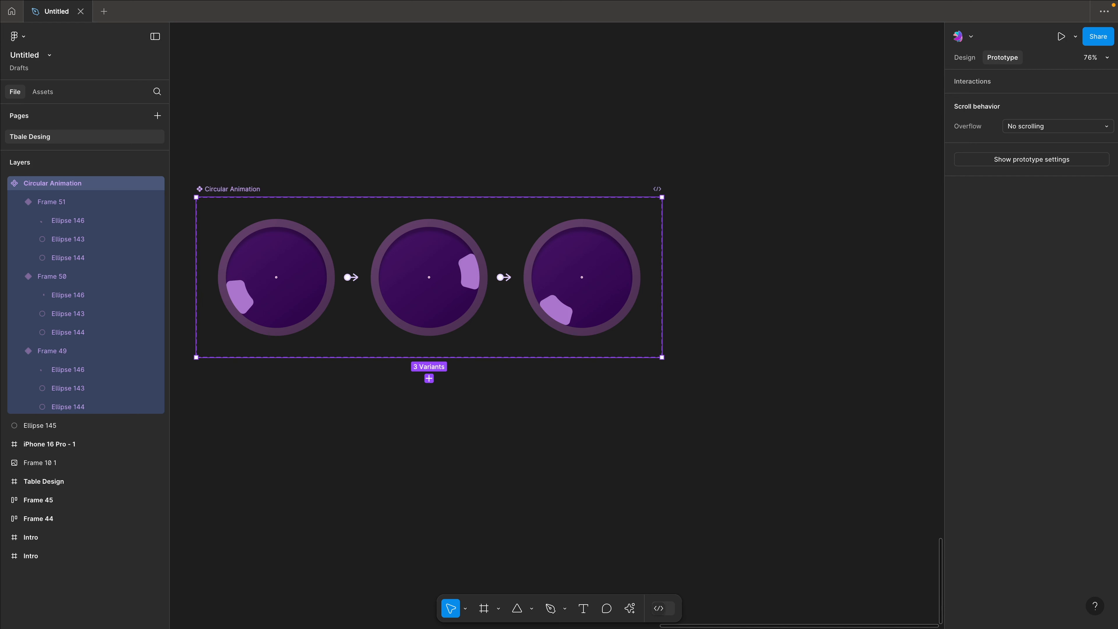
left_click(313, 75)
Move the loose dark circle into the first dial variant, centred on the dial
left_click_drag(304, 117, 487, 131)
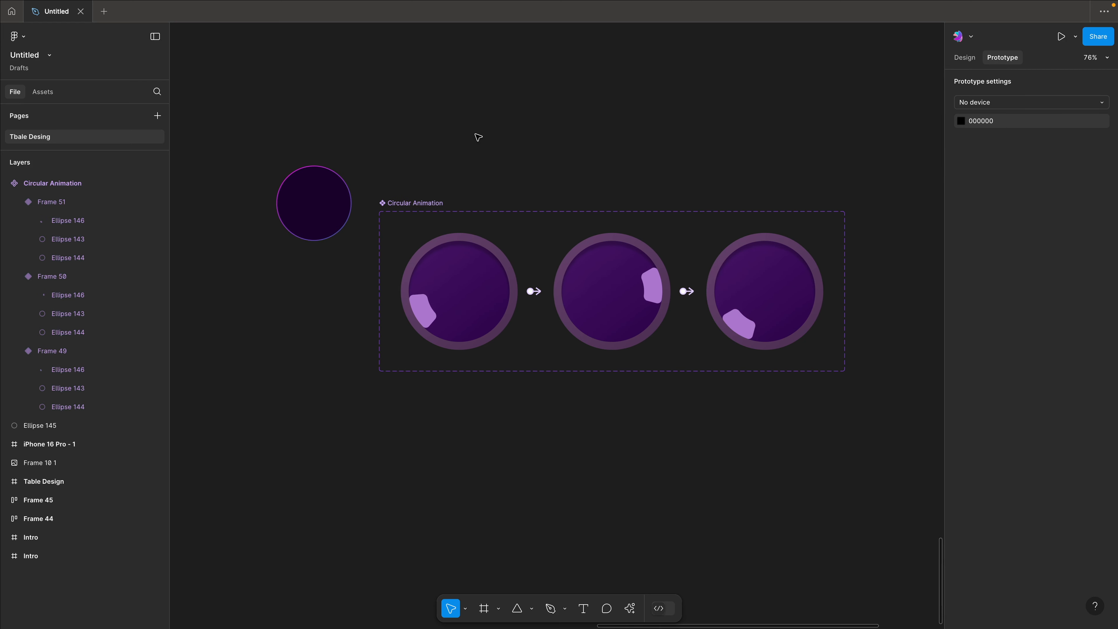
left_click(335, 177)
left_click_drag(307, 188, 450, 276)
key("Escape")
double_click(446, 289)
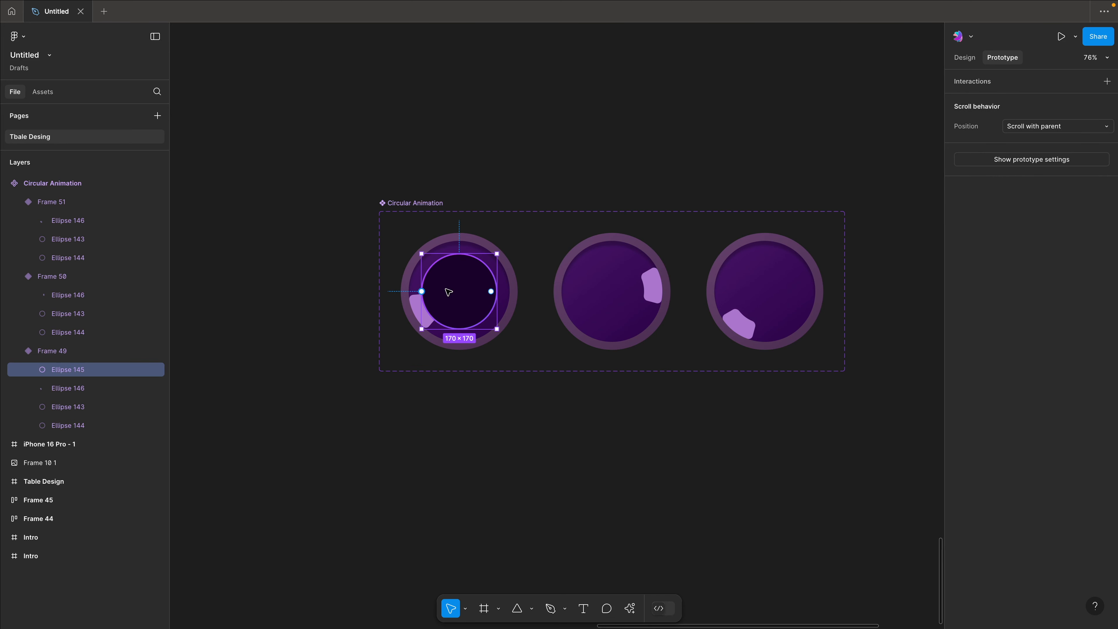
Paste the dark centre circle into the second and third dial variants
left_click(605, 281)
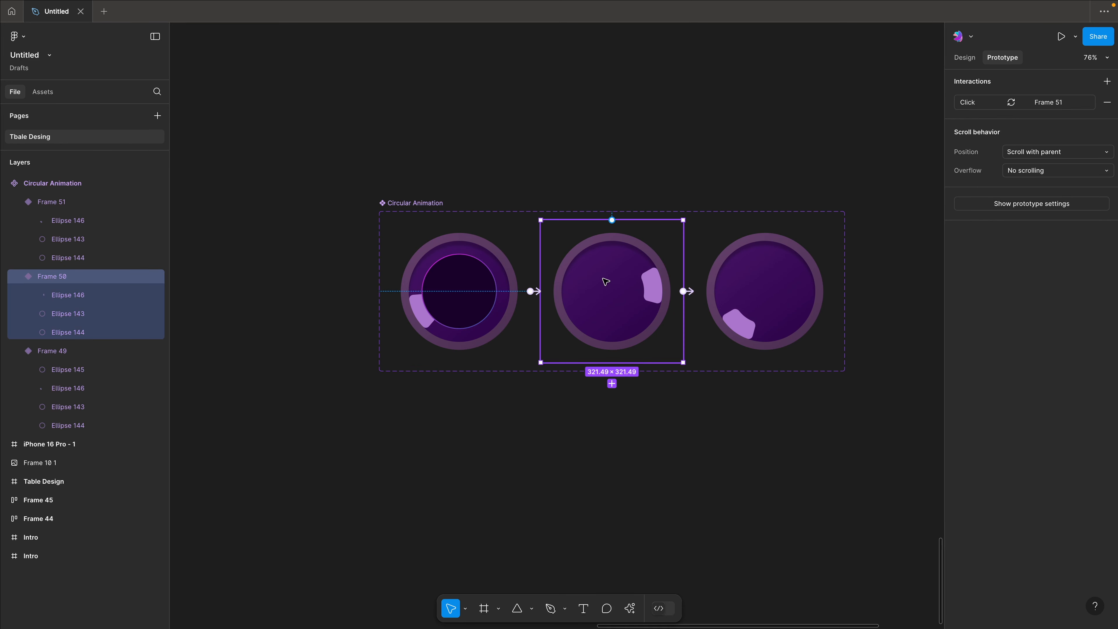
key("ctrl+v")
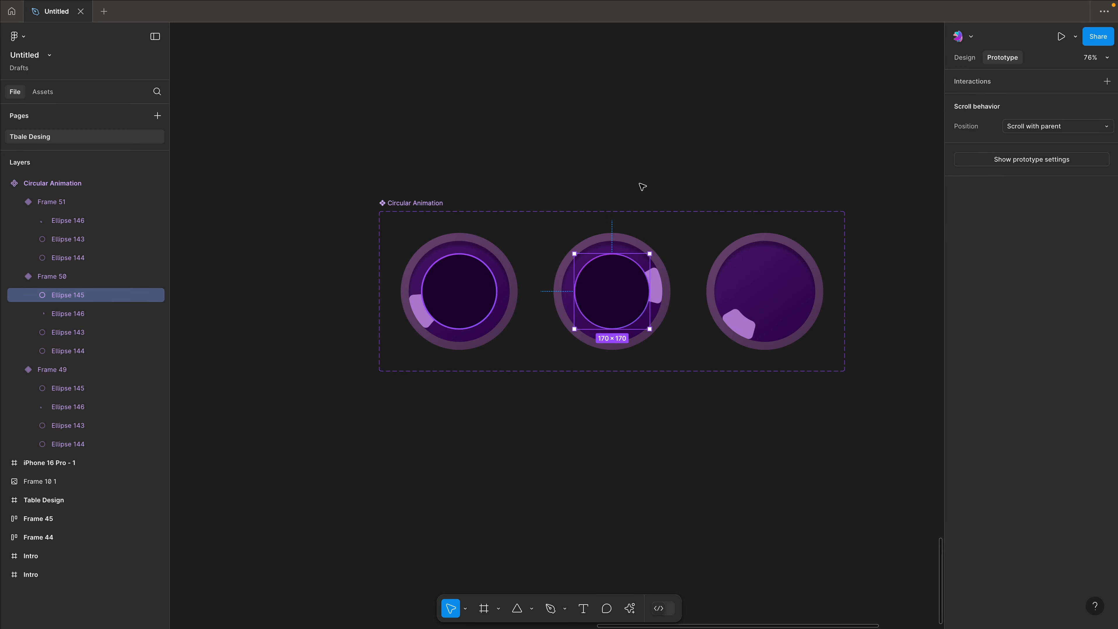
left_click(715, 252)
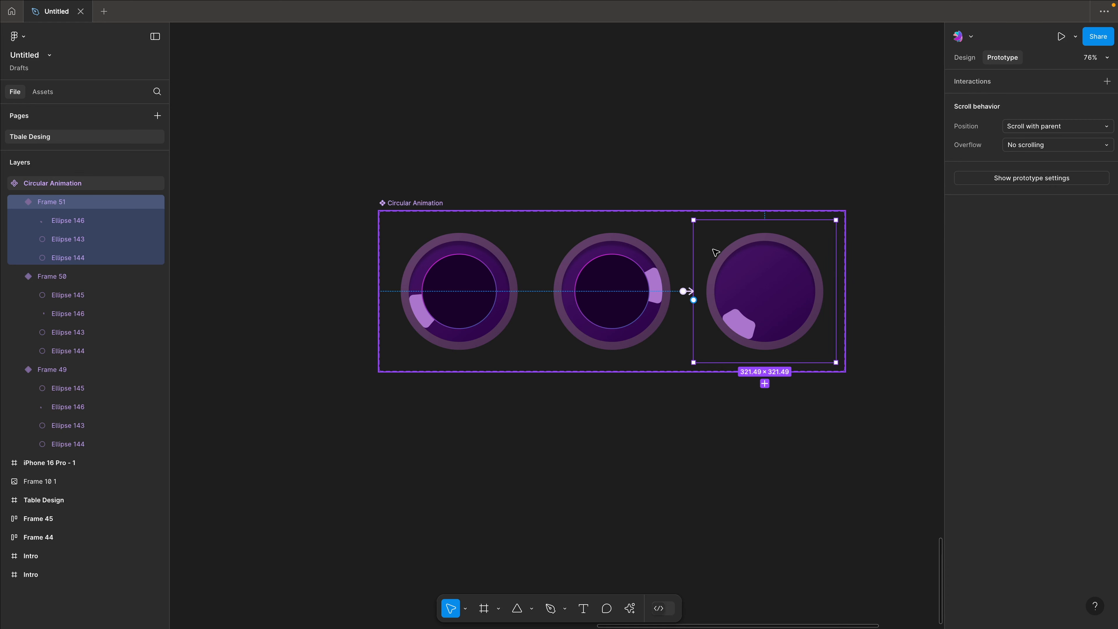
key("ctrl+v")
left_click(741, 139)
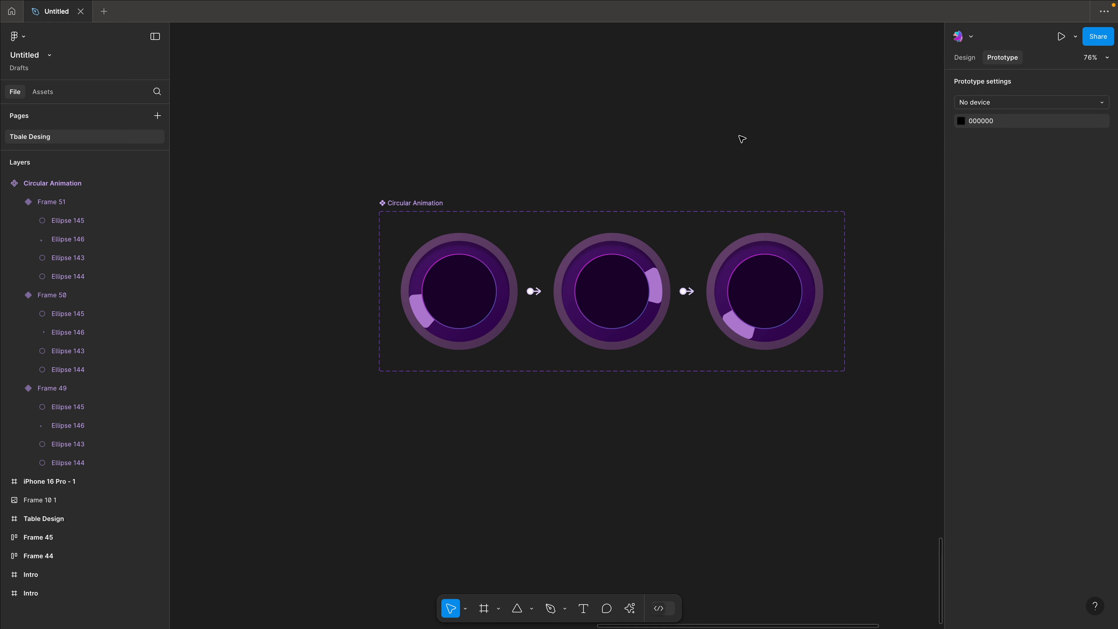
Add a prototype interaction from the third dial variant back to the first, triggered after a delay of 800 ms with Smart animate
left_click(488, 254)
left_click(460, 168)
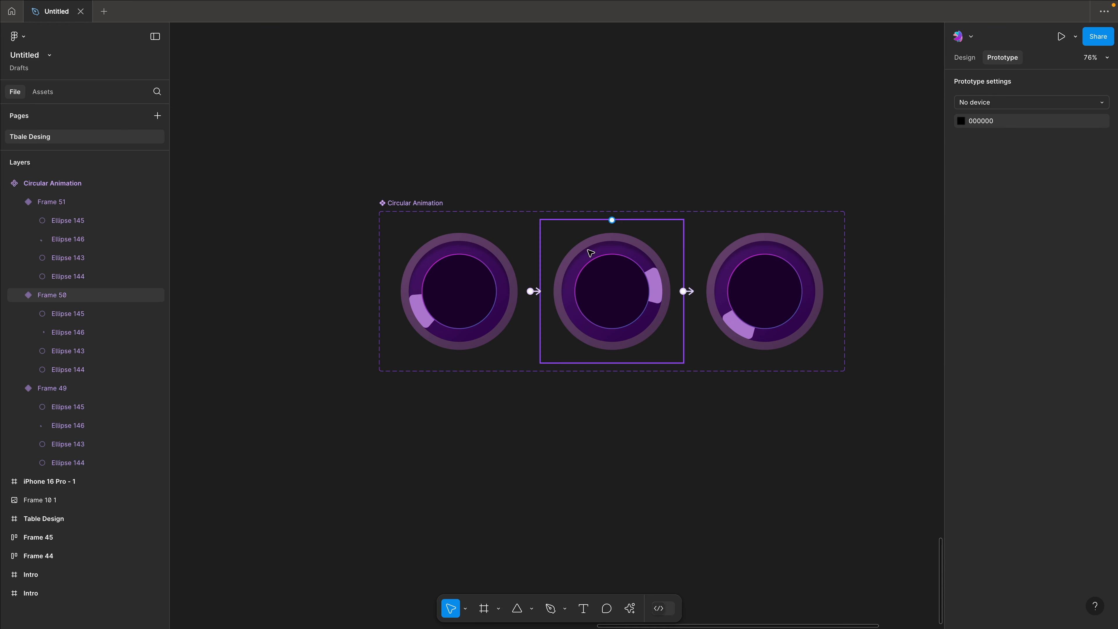
left_click(710, 305)
left_click_drag(693, 299, 487, 315)
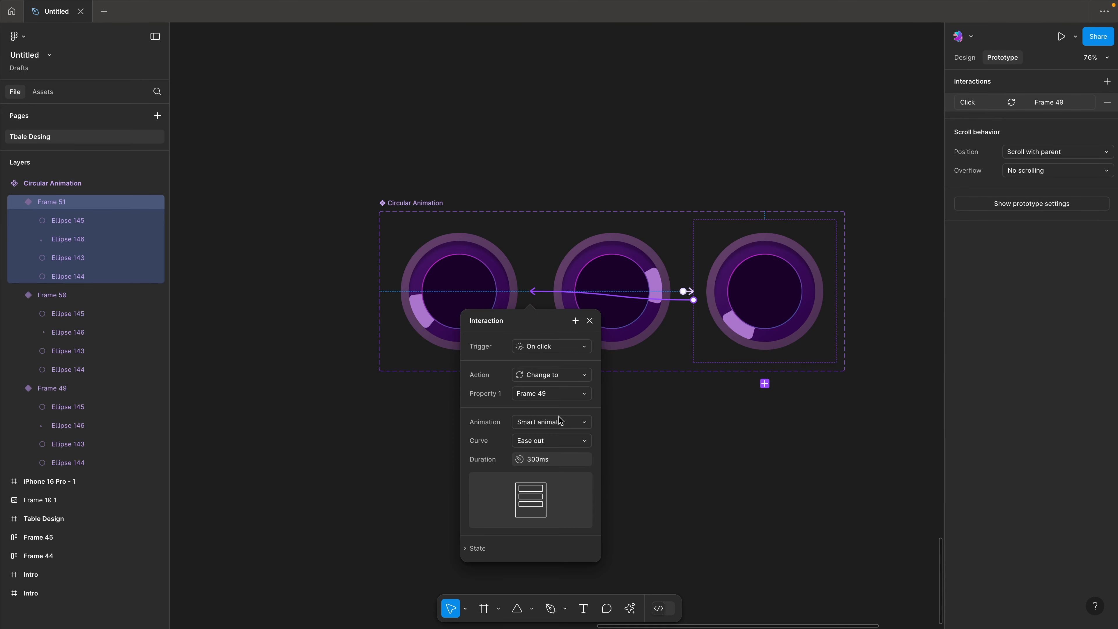
left_click(556, 348)
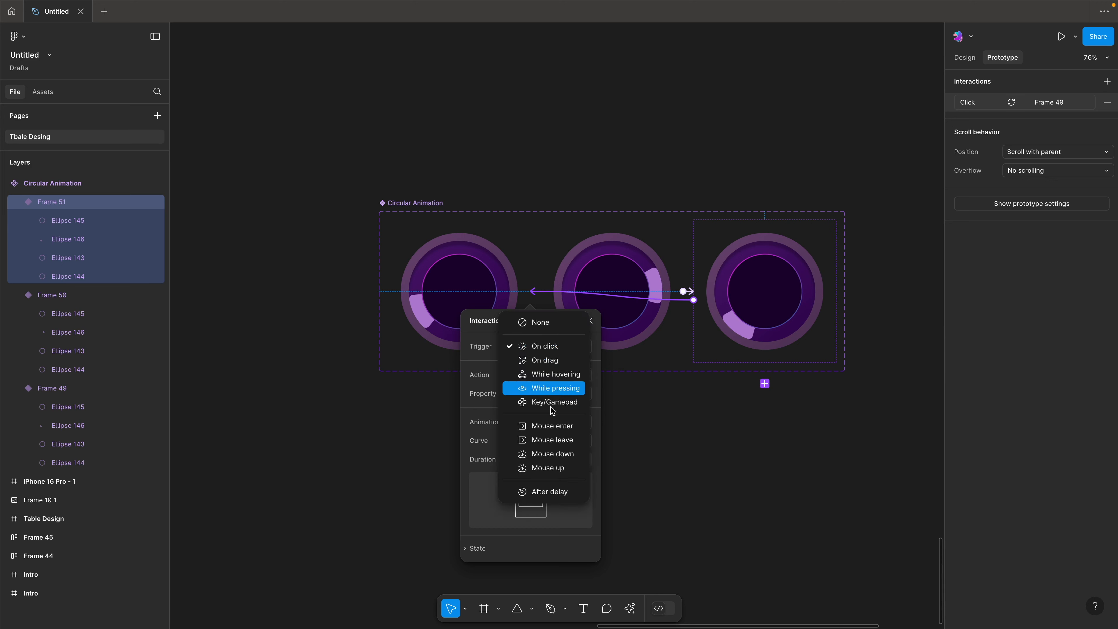
left_click(563, 496)
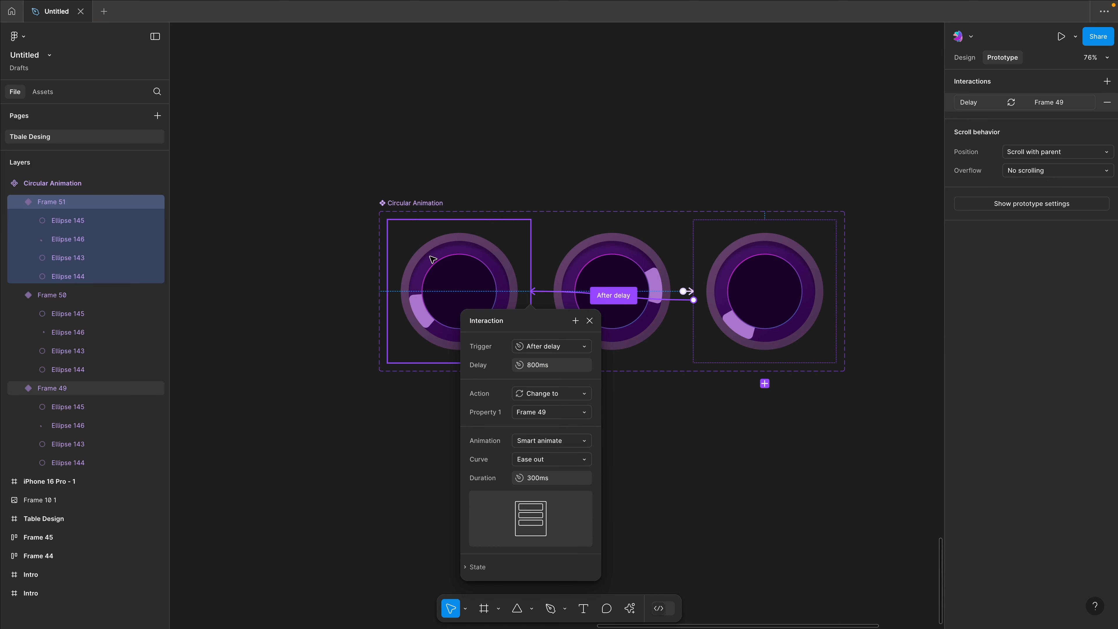
left_click(564, 188)
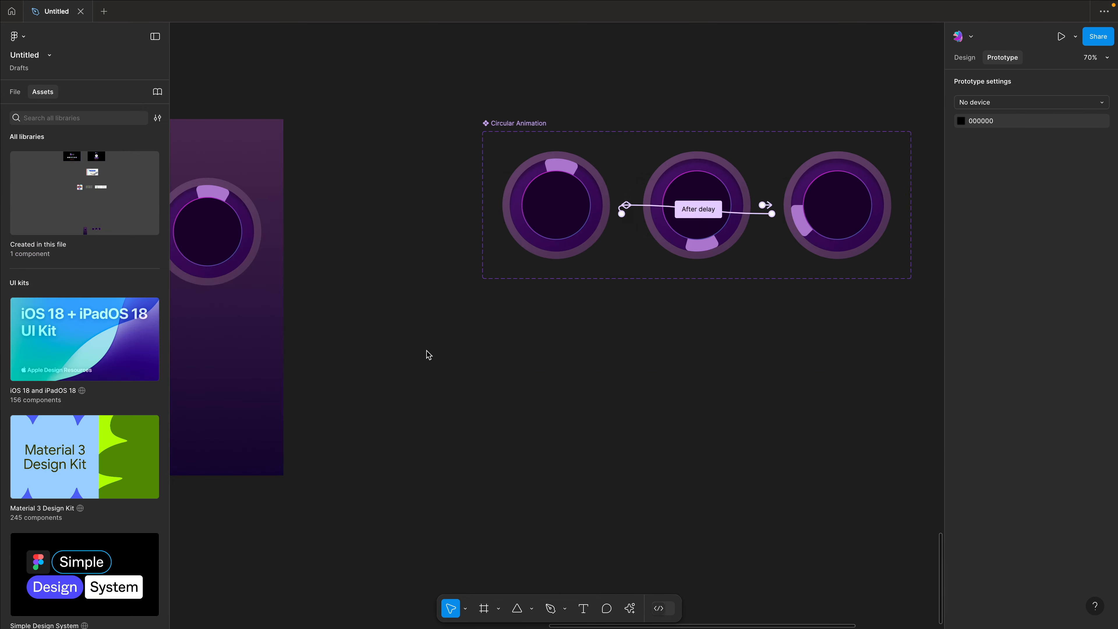
Preview the dial animation on the iPhone 16 Pro frame, and close the preview
scroll(429, 355, "left", 5)
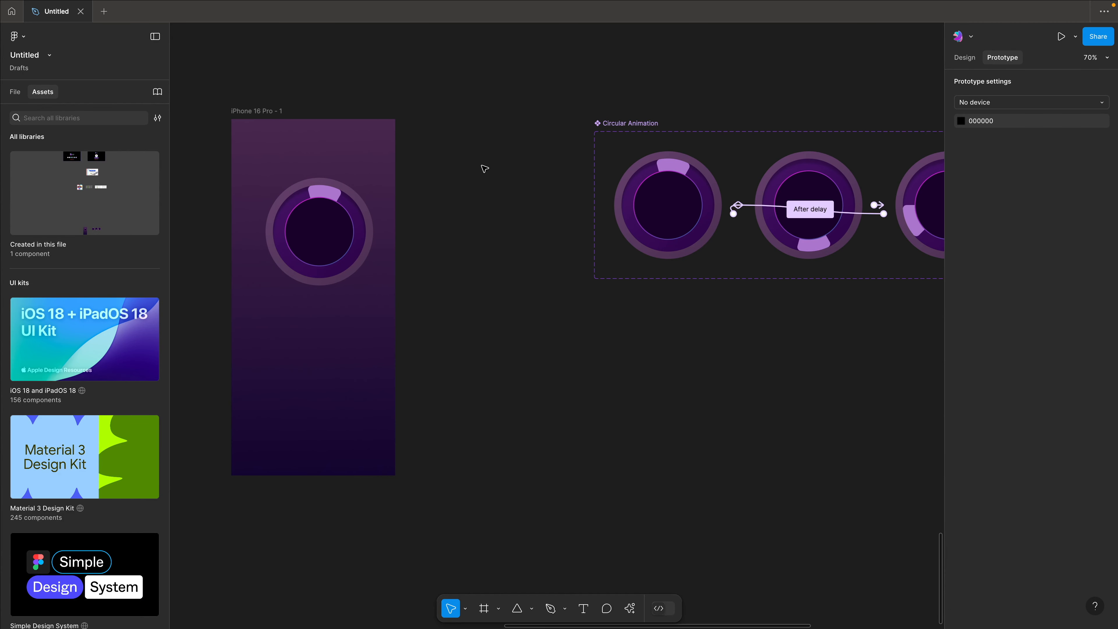
left_click(269, 111)
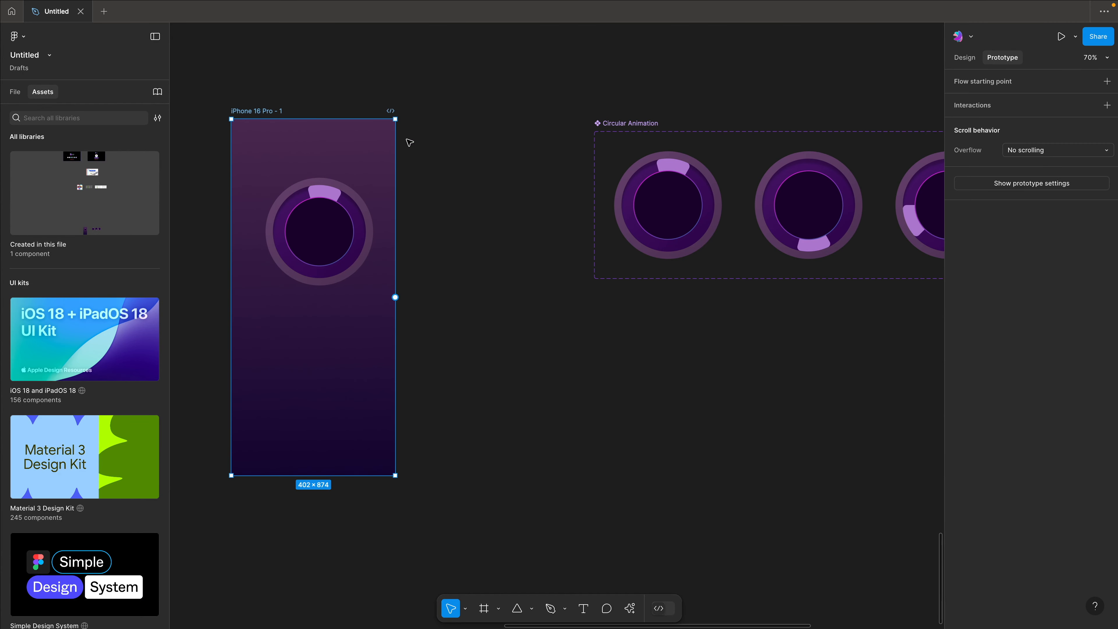
left_click(482, 179)
left_click(334, 204)
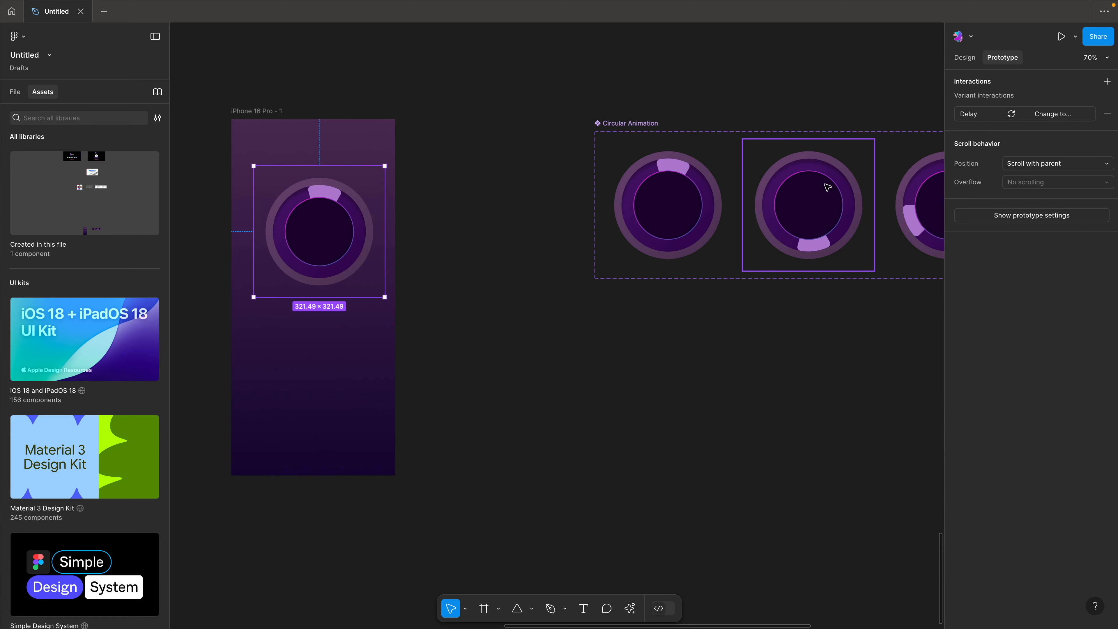
scroll(460, 122, "left", 5)
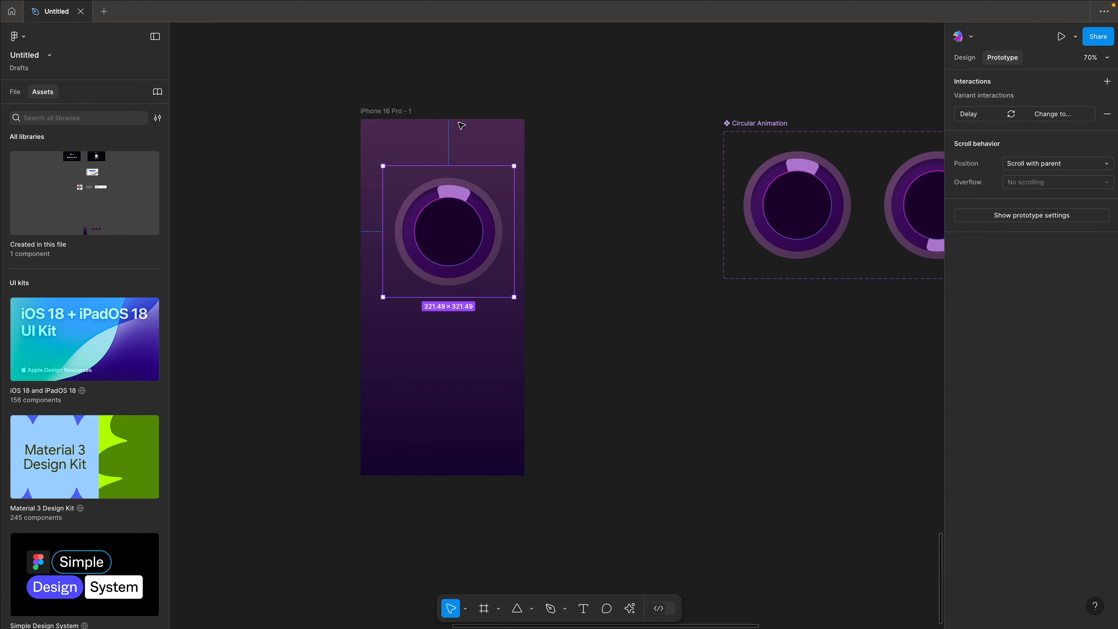
left_click(410, 113)
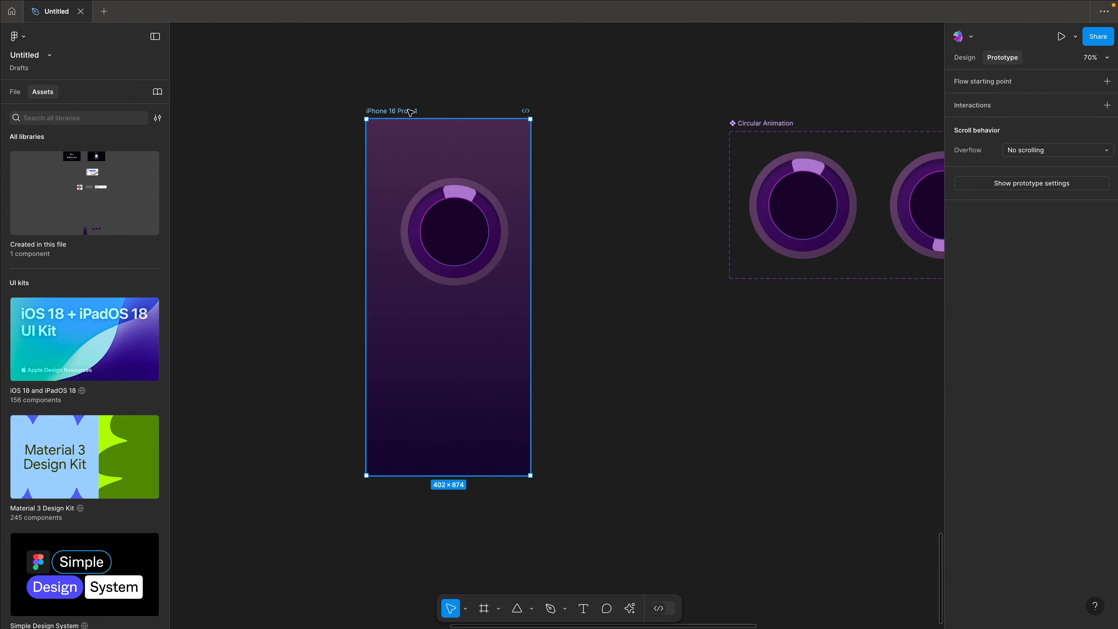
key("shift+space")
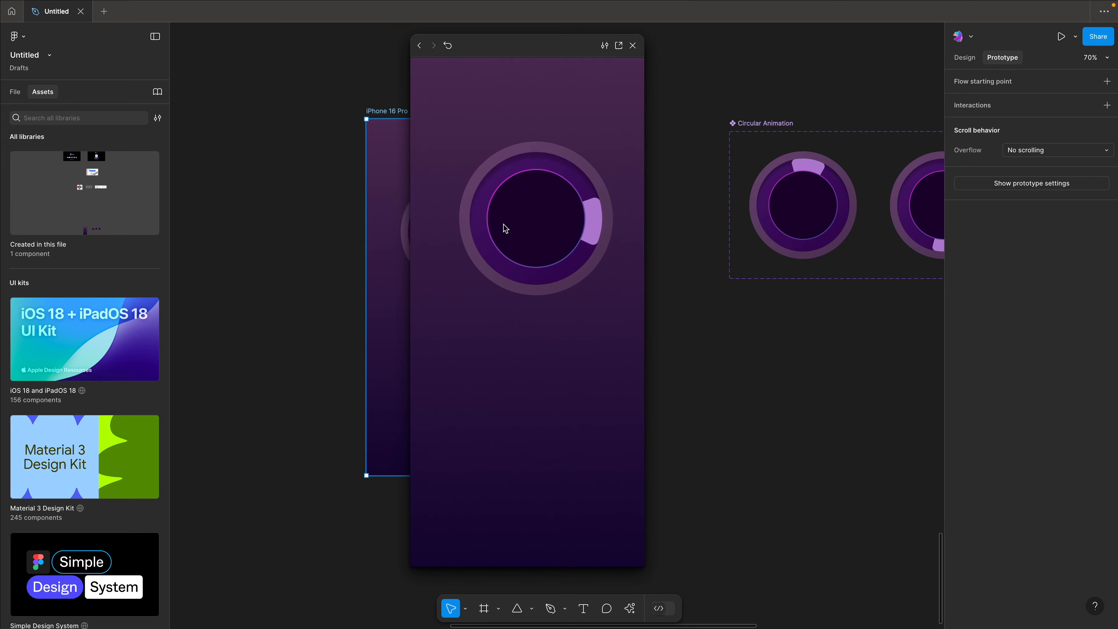
left_click(632, 45)
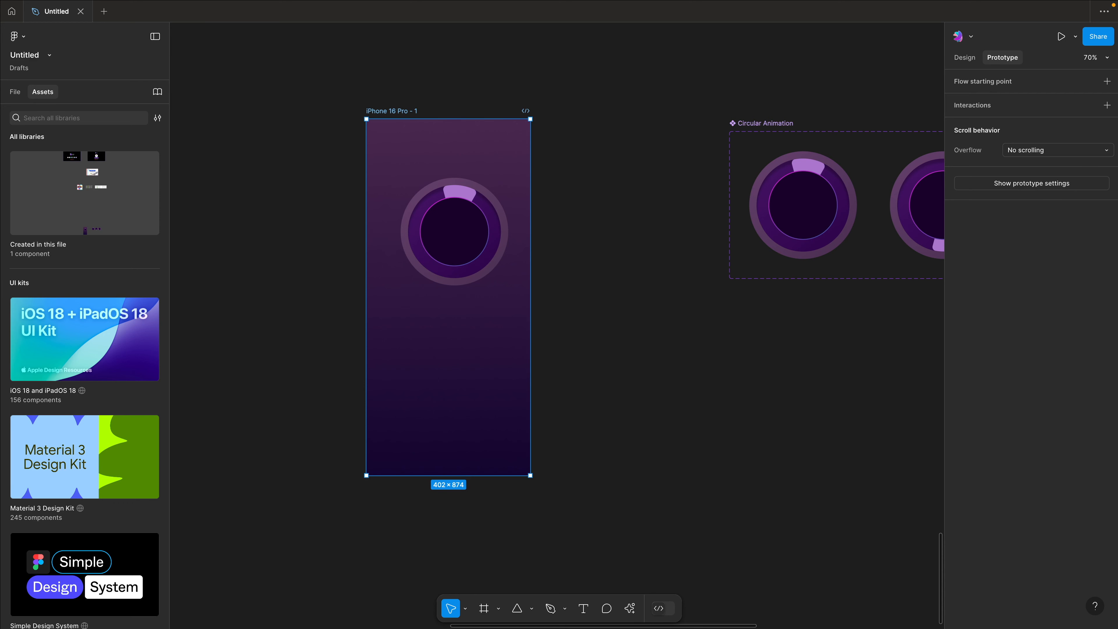
Paste the Figma logo and place it in the centre of the dial on the iPhone frame
left_click(430, 80)
key("super+v")
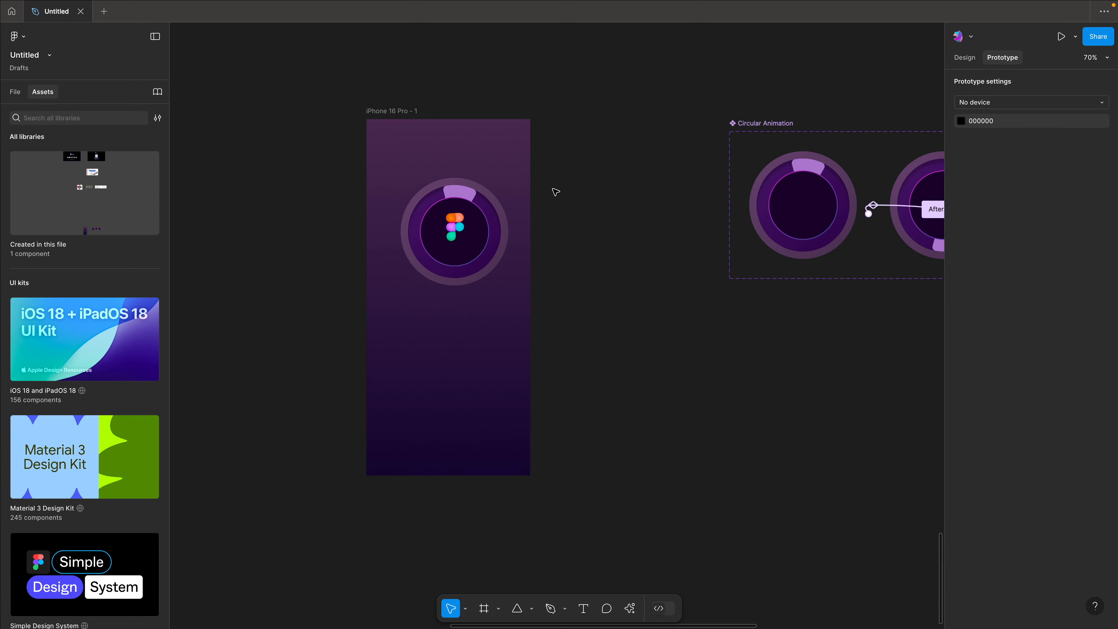
left_click_drag(458, 223, 460, 229)
left_click(593, 170)
Preview the iPhone 16 Pro frame with the logo inside the animated dial, and close the preview
left_click(402, 110)
key("shift+space")
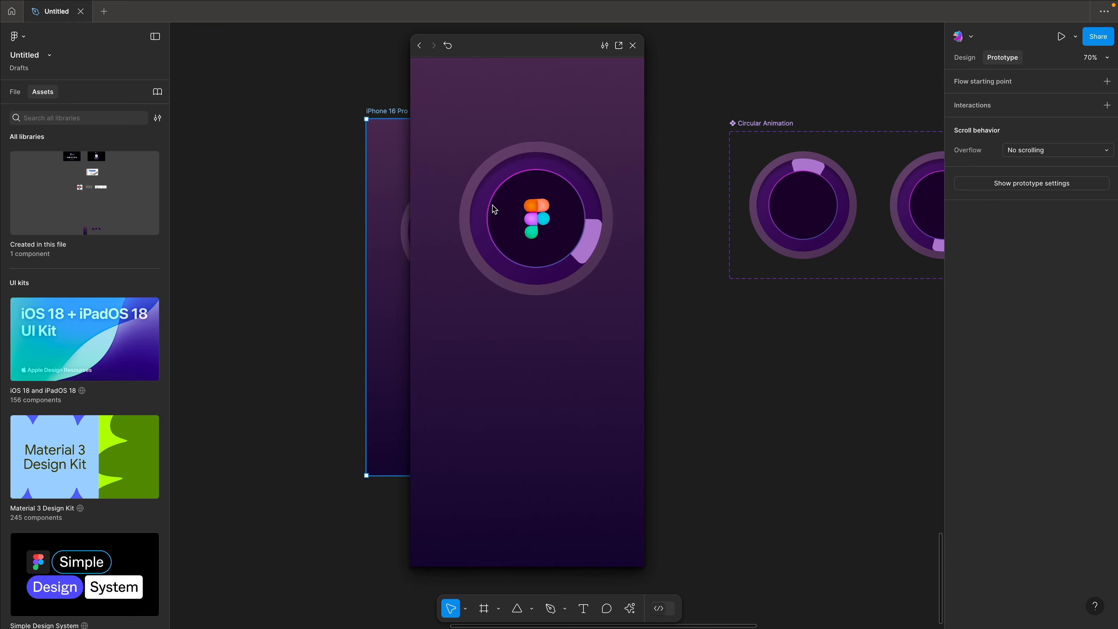
left_click(633, 45)
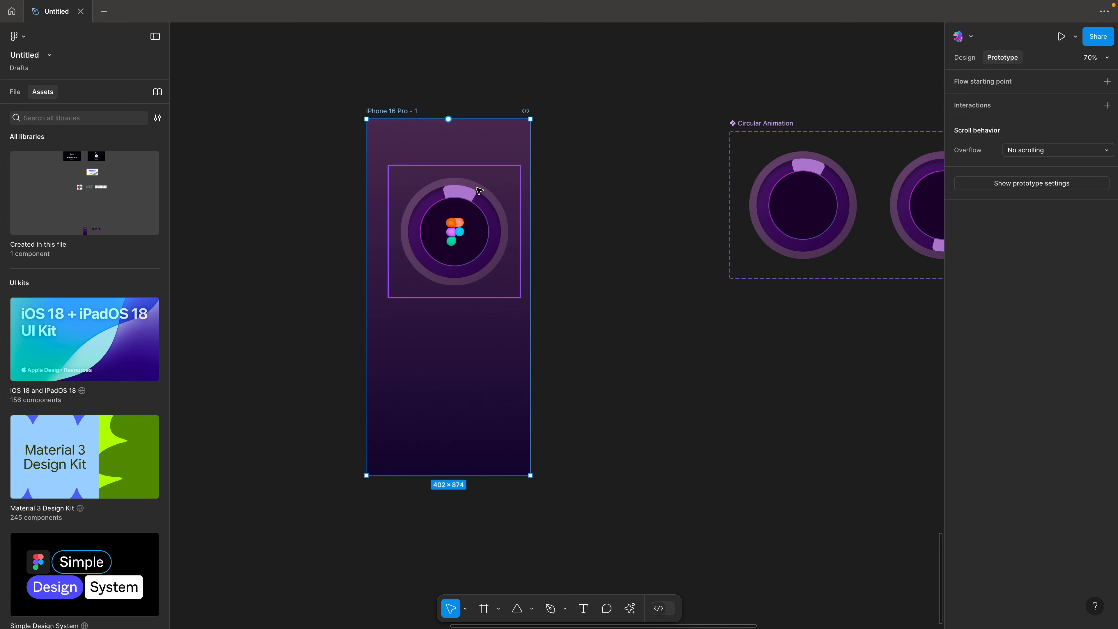
Scale the dial instance on the iPhone frame down to about 280 × 280 and centre it horizontally
left_click(461, 202)
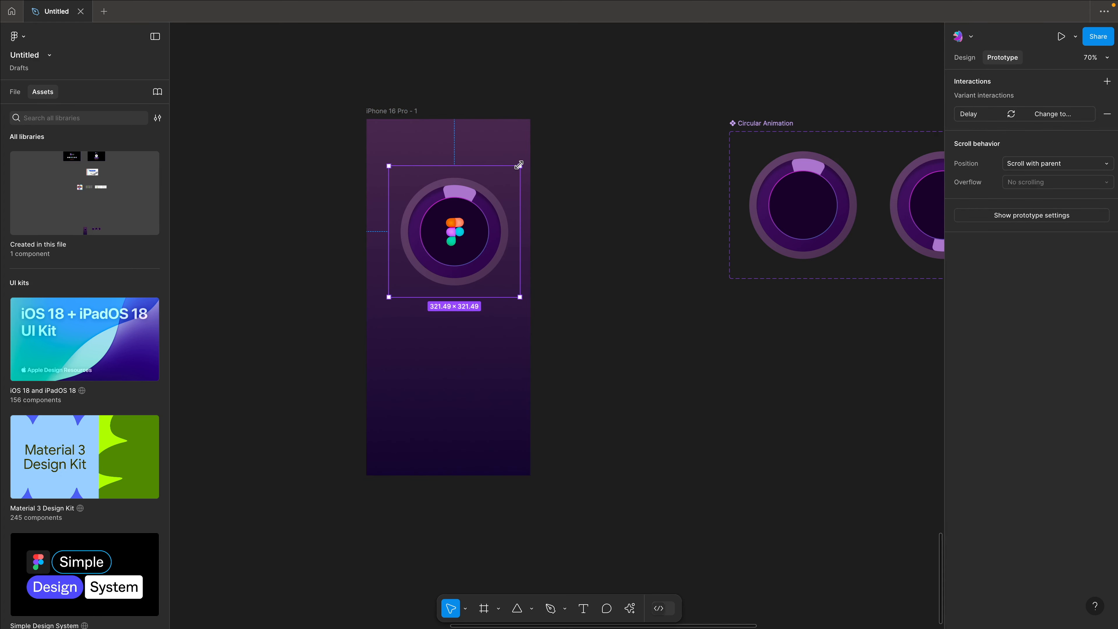
key("k")
left_click_drag(520, 166, 498, 182)
left_click(572, 162)
left_click(487, 207)
left_click(989, 149)
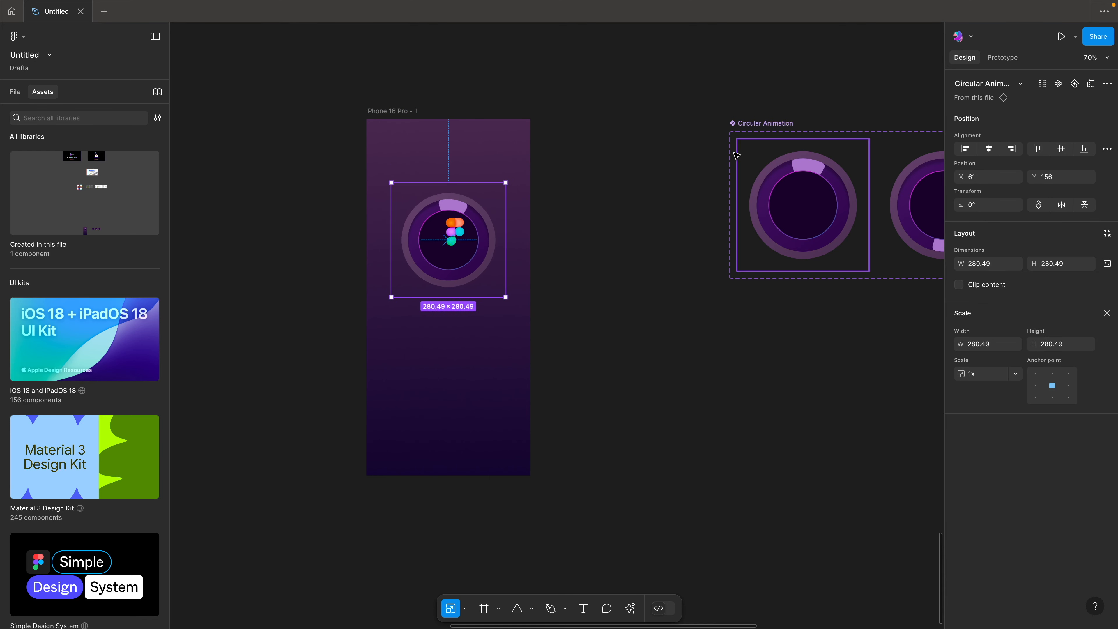
Move the Figma logo to the centre of the scaled-down dial
left_click(597, 152)
left_click_drag(460, 231, 454, 239)
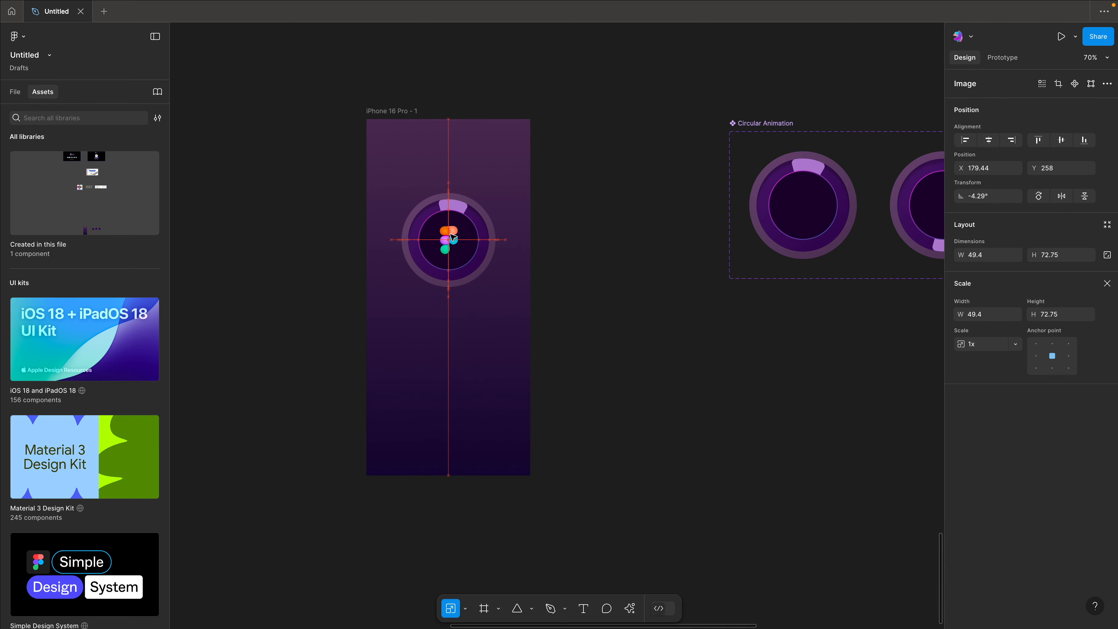
left_click(615, 163)
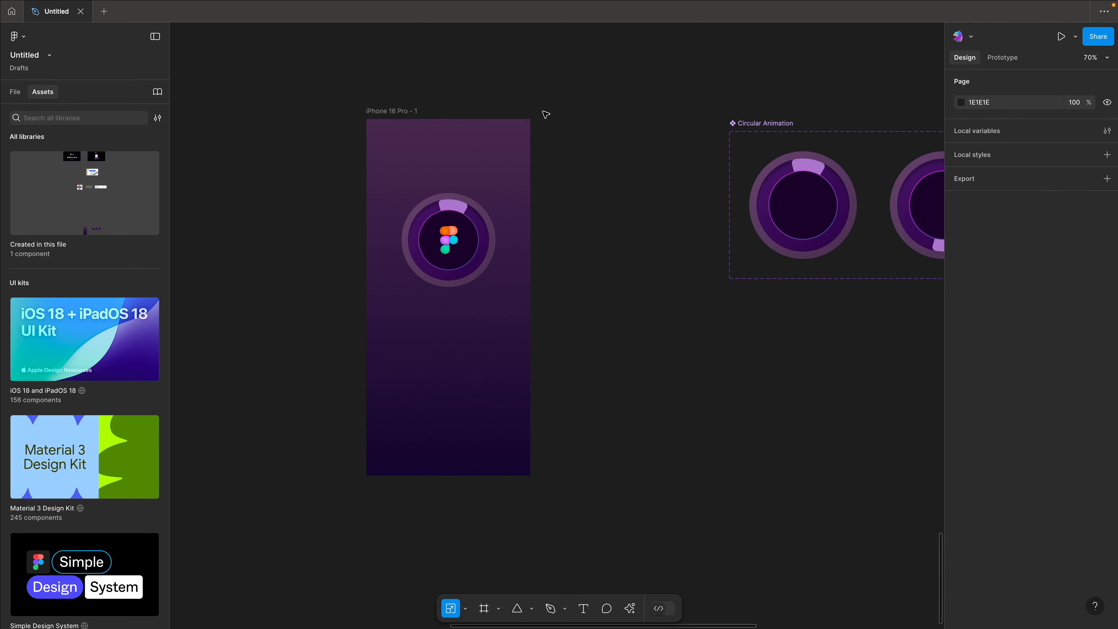
left_click_drag(609, 177, 440, 299)
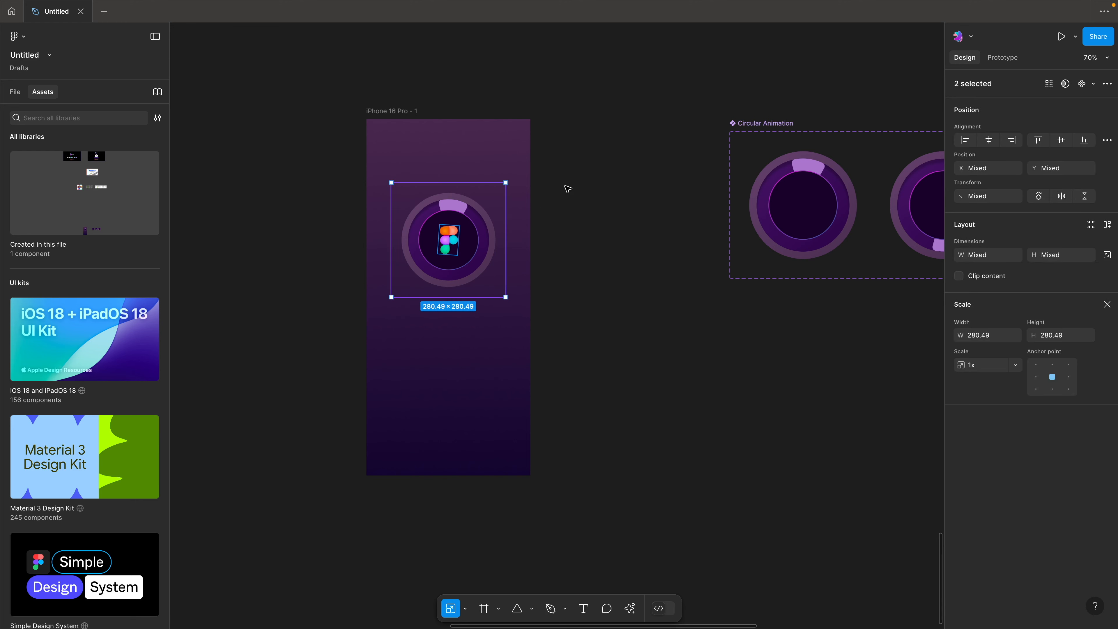
left_click(581, 179)
scroll(582, 178, "right", 4)
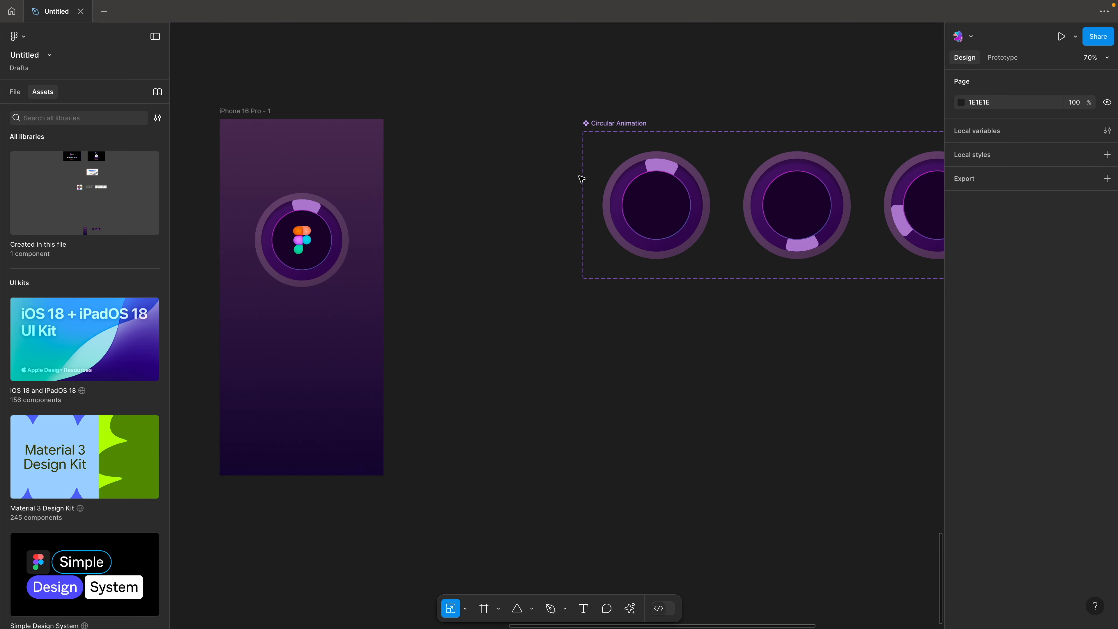
scroll(581, 179, "left", 5)
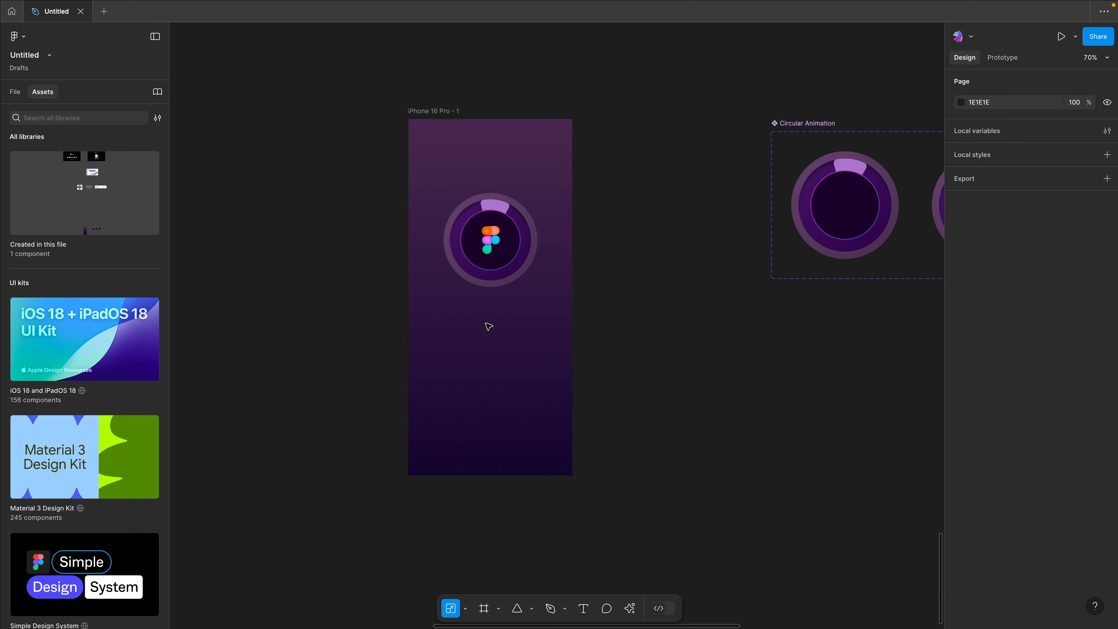